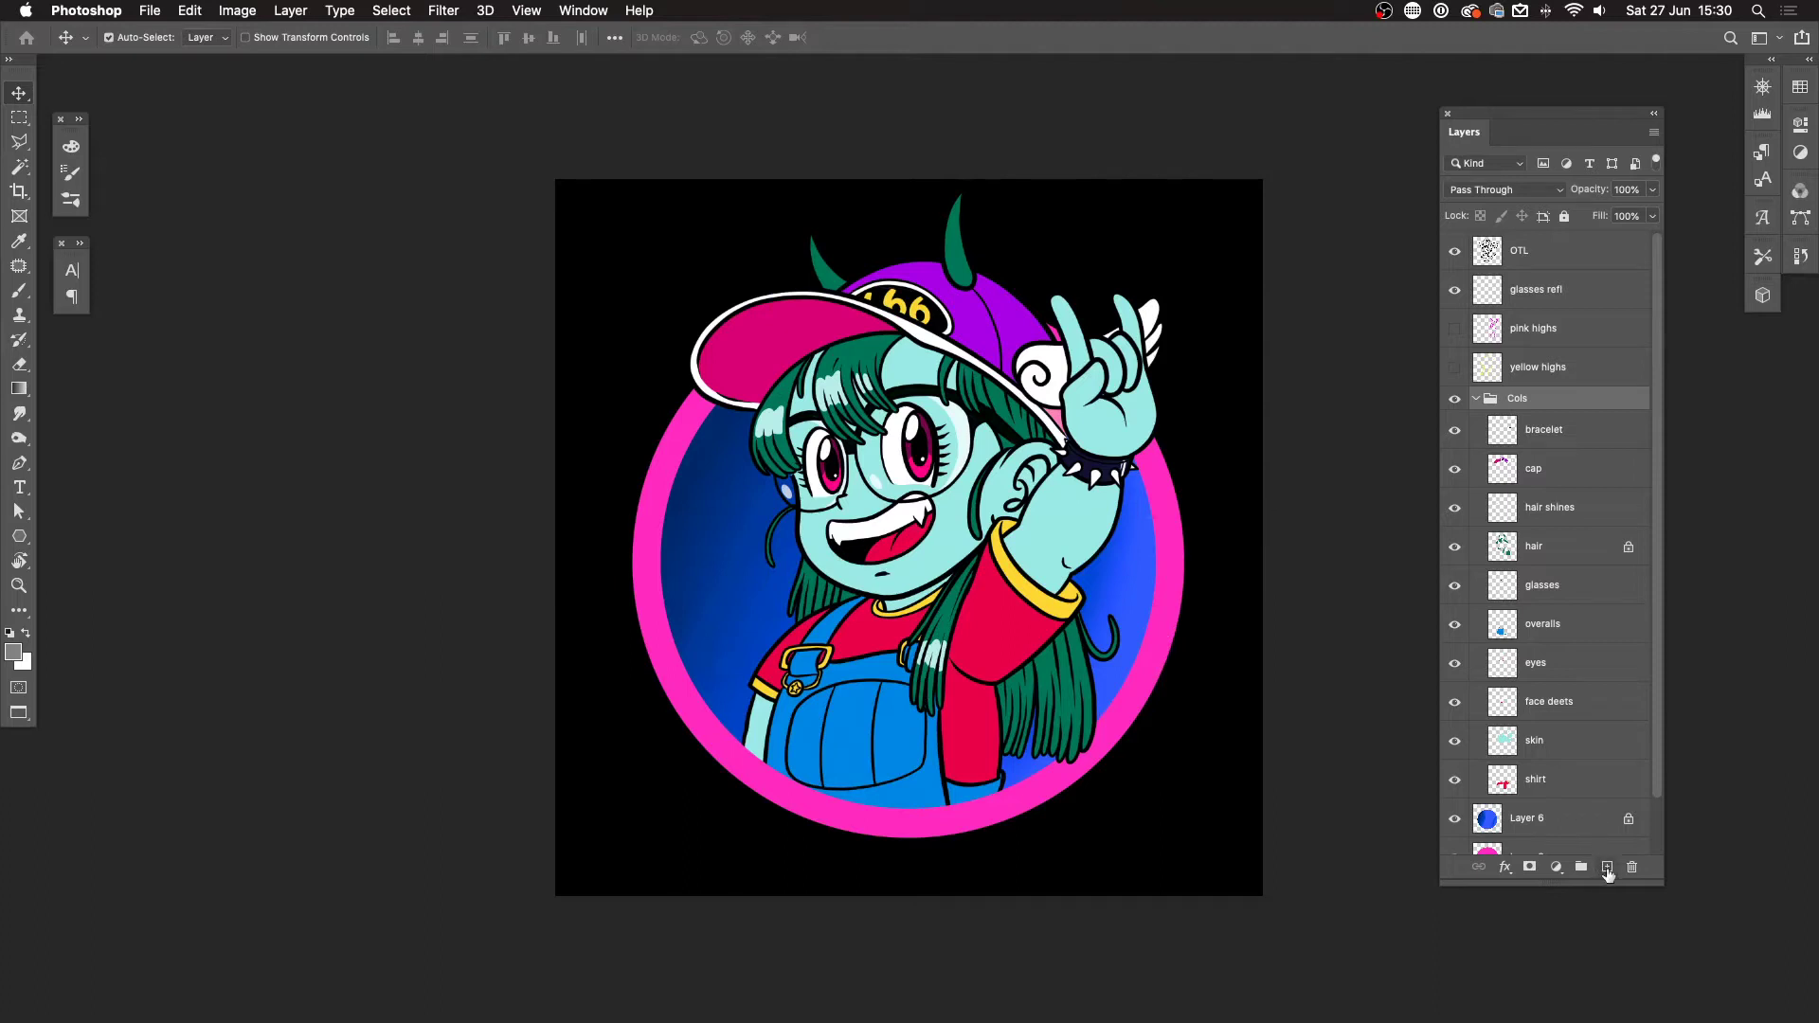
Step: Add a new layer directly above the Cols group, set the foreground colour to black and activate the Brush tool
click(1606, 866)
drag(1565, 432, 1561, 388)
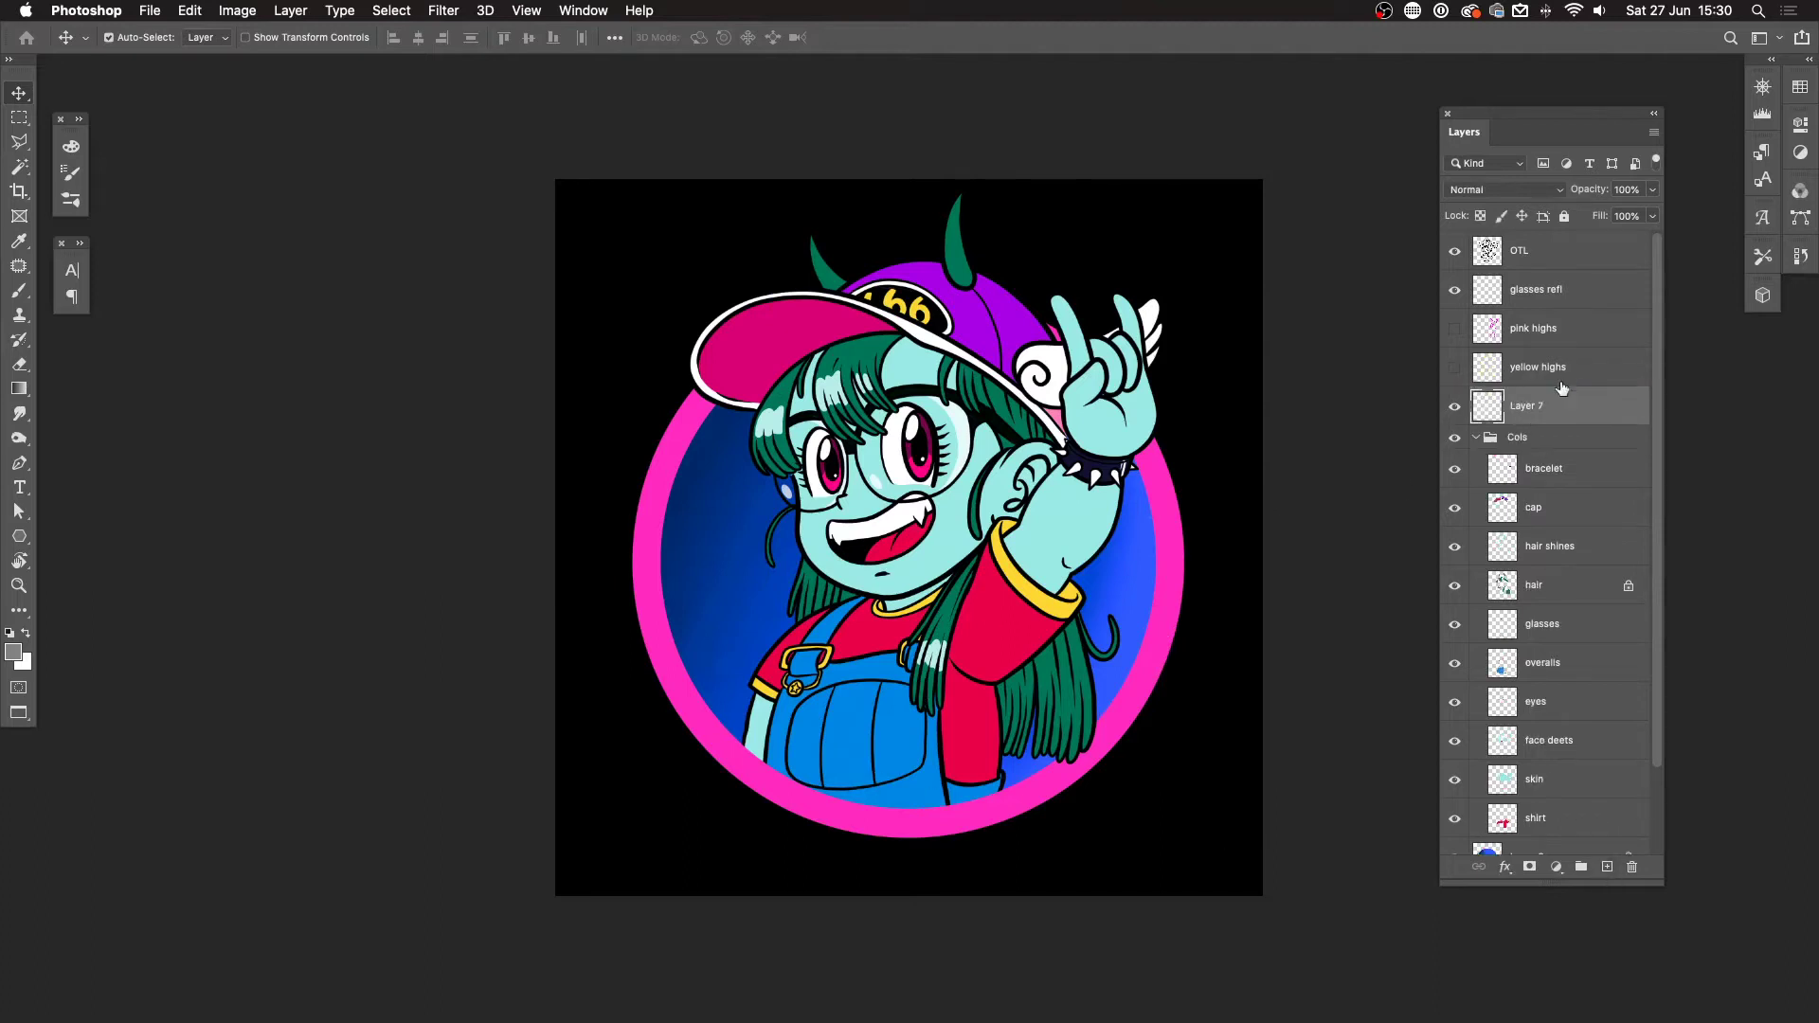
click(13, 652)
drag(357, 653, 388, 701)
click(580, 452)
key(b)
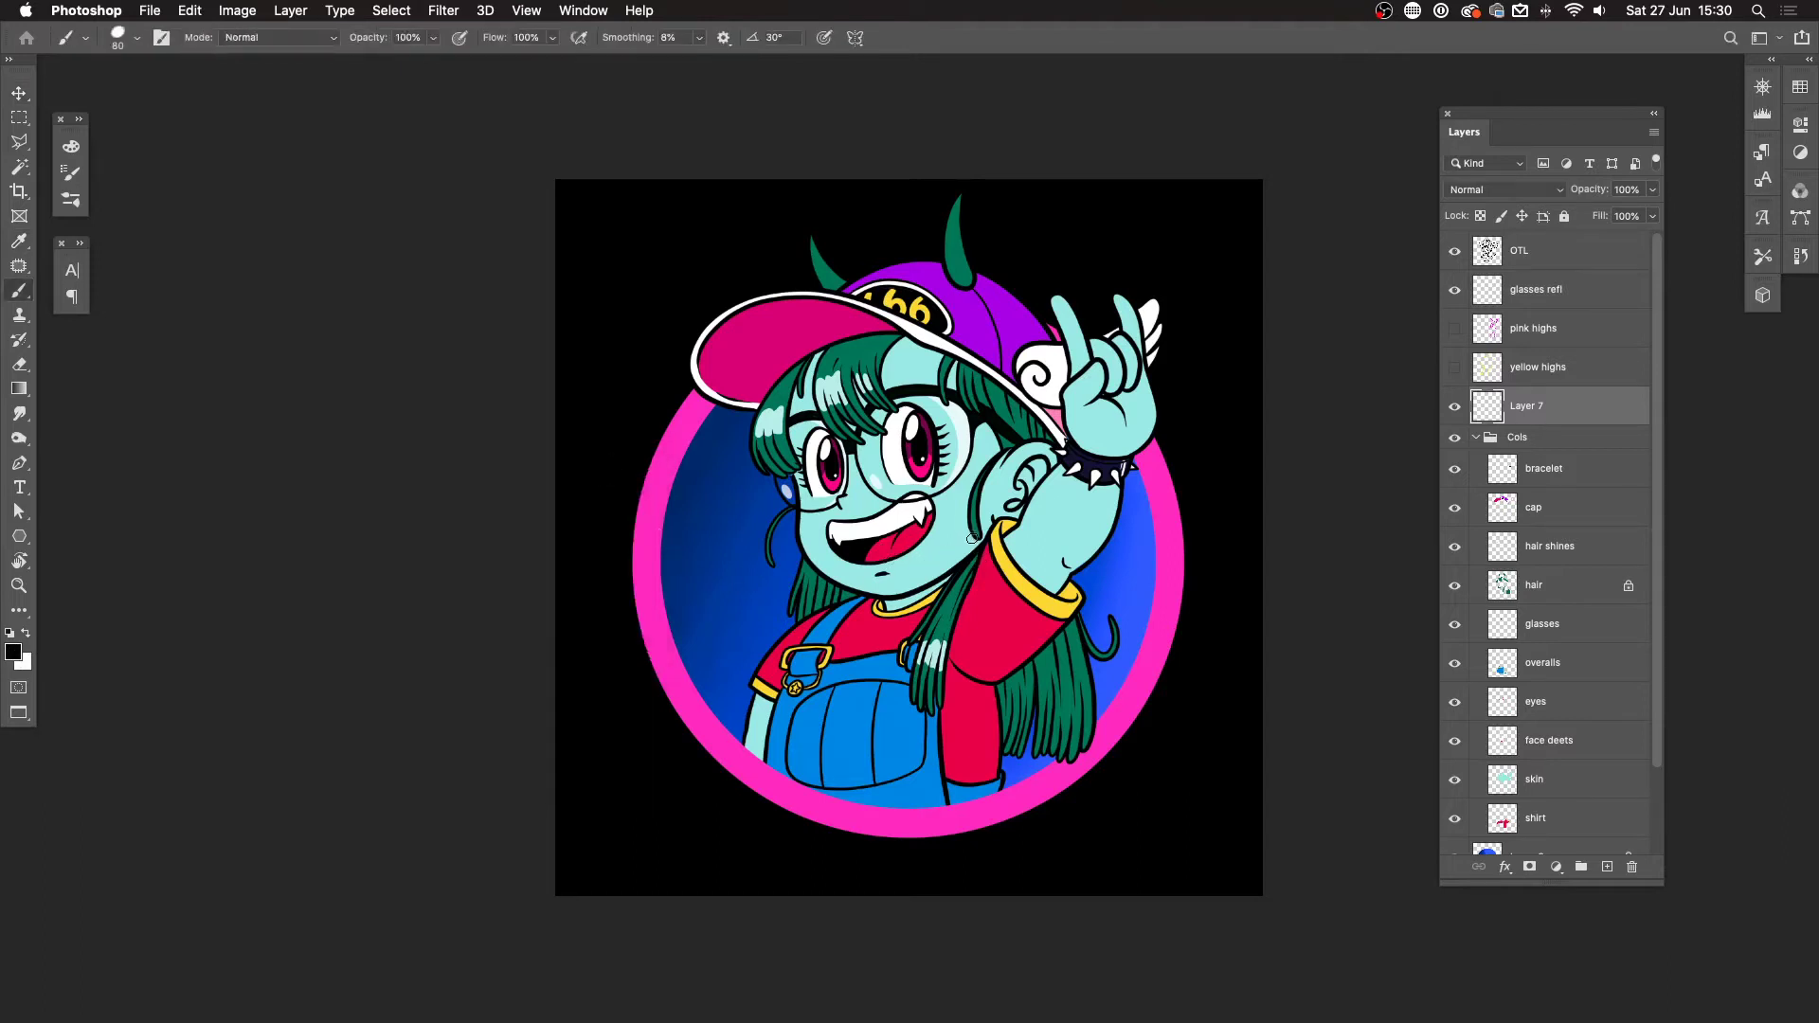
Step: Paint rough test shadows over the jaw, ear, hair and cap with a 125 px brush, with the layer at 52% opacity
key(super+equal)
key(bracketright)
key(bracketright)
key(bracketright)
mouse_move(1028, 458)
mouse_down()
mouse_move(906, 604)
mouse_move(1061, 468)
mouse_move(905, 609)
mouse_move(990, 538)
mouse_move(1033, 448)
mouse_move(916, 594)
mouse_move(1015, 413)
mouse_move(1001, 297)
mouse_move(1021, 213)
mouse_move(1037, 251)
mouse_move(1019, 457)
mouse_move(1032, 180)
mouse_up()
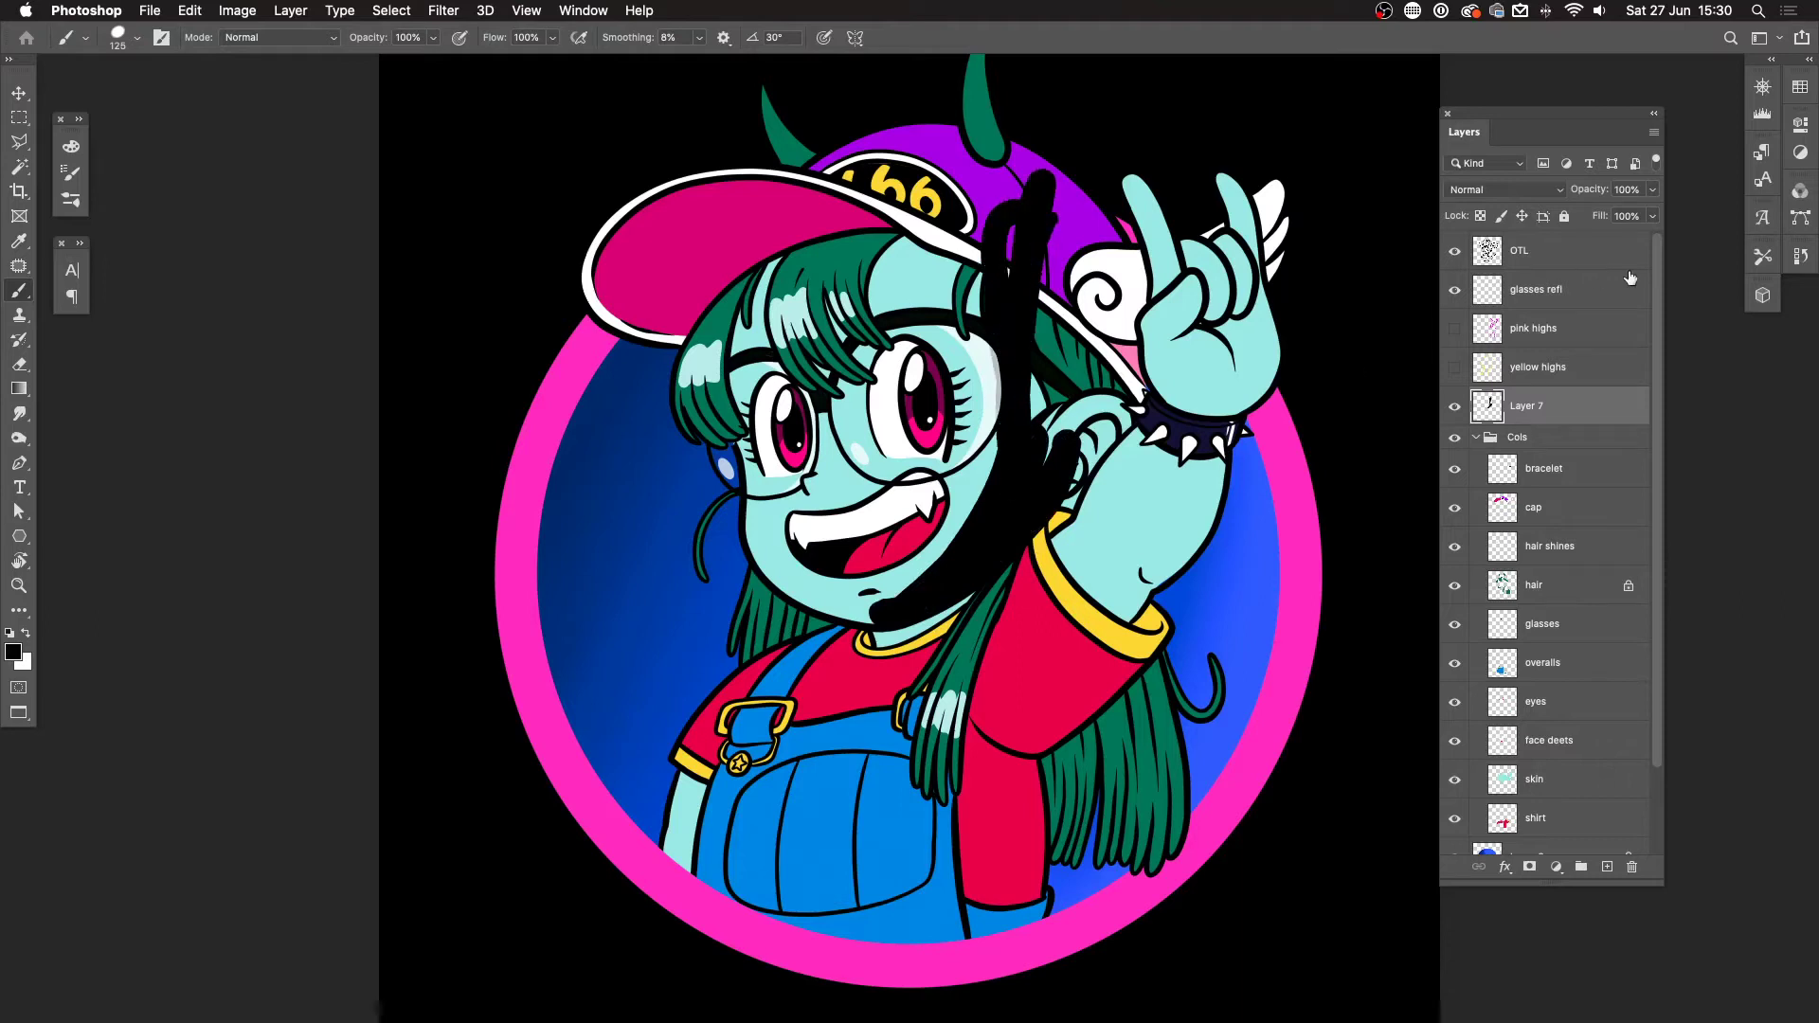
click(1652, 190)
drag(1653, 212, 1607, 213)
click(1002, 268)
mouse_move(1002, 268)
mouse_down()
mouse_move(1022, 351)
mouse_move(1049, 279)
mouse_move(1057, 532)
mouse_move(1062, 223)
mouse_move(1087, 544)
mouse_move(1064, 295)
mouse_move(1103, 315)
mouse_up()
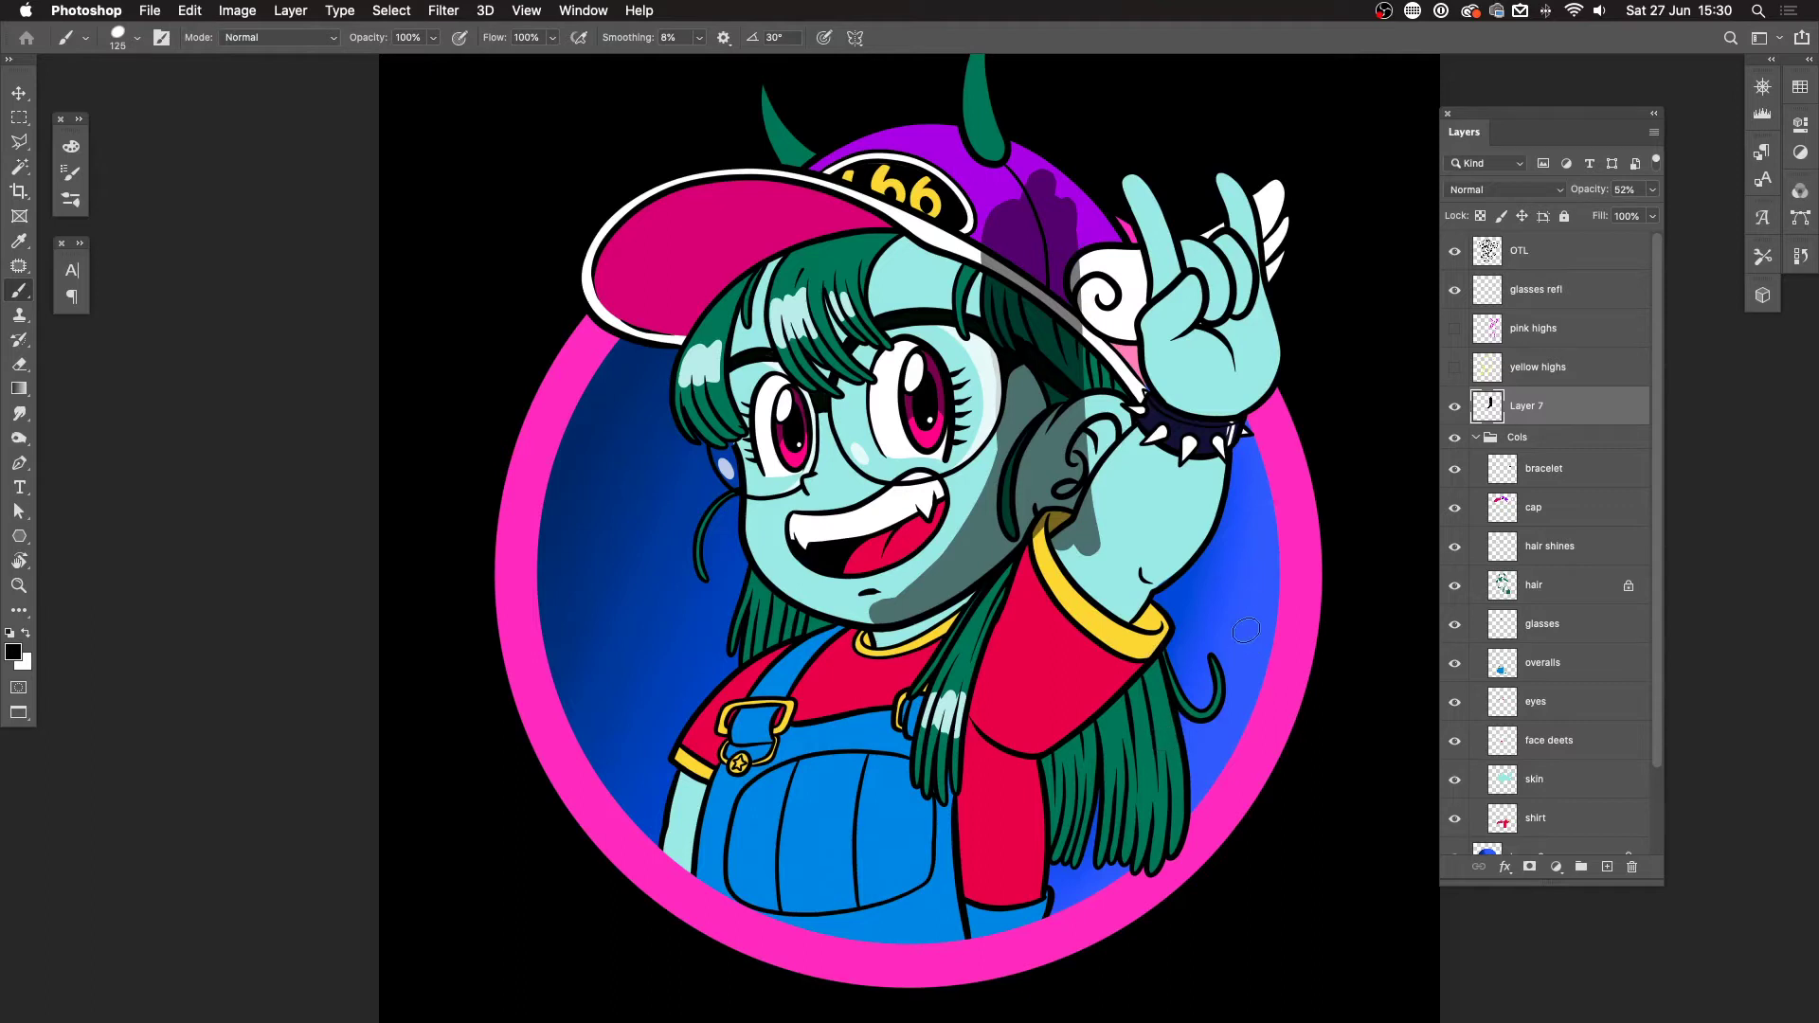
Step: Paint test shadows along the raised arm, hand and red sleeve, then delete the test shadow layer
mouse_move(1222, 446)
mouse_down()
mouse_move(1188, 550)
mouse_move(1130, 609)
mouse_move(1208, 446)
mouse_move(1113, 611)
mouse_up()
mouse_move(1212, 406)
mouse_down()
mouse_move(1261, 369)
mouse_move(1237, 190)
mouse_move(1262, 213)
mouse_move(1250, 237)
mouse_up()
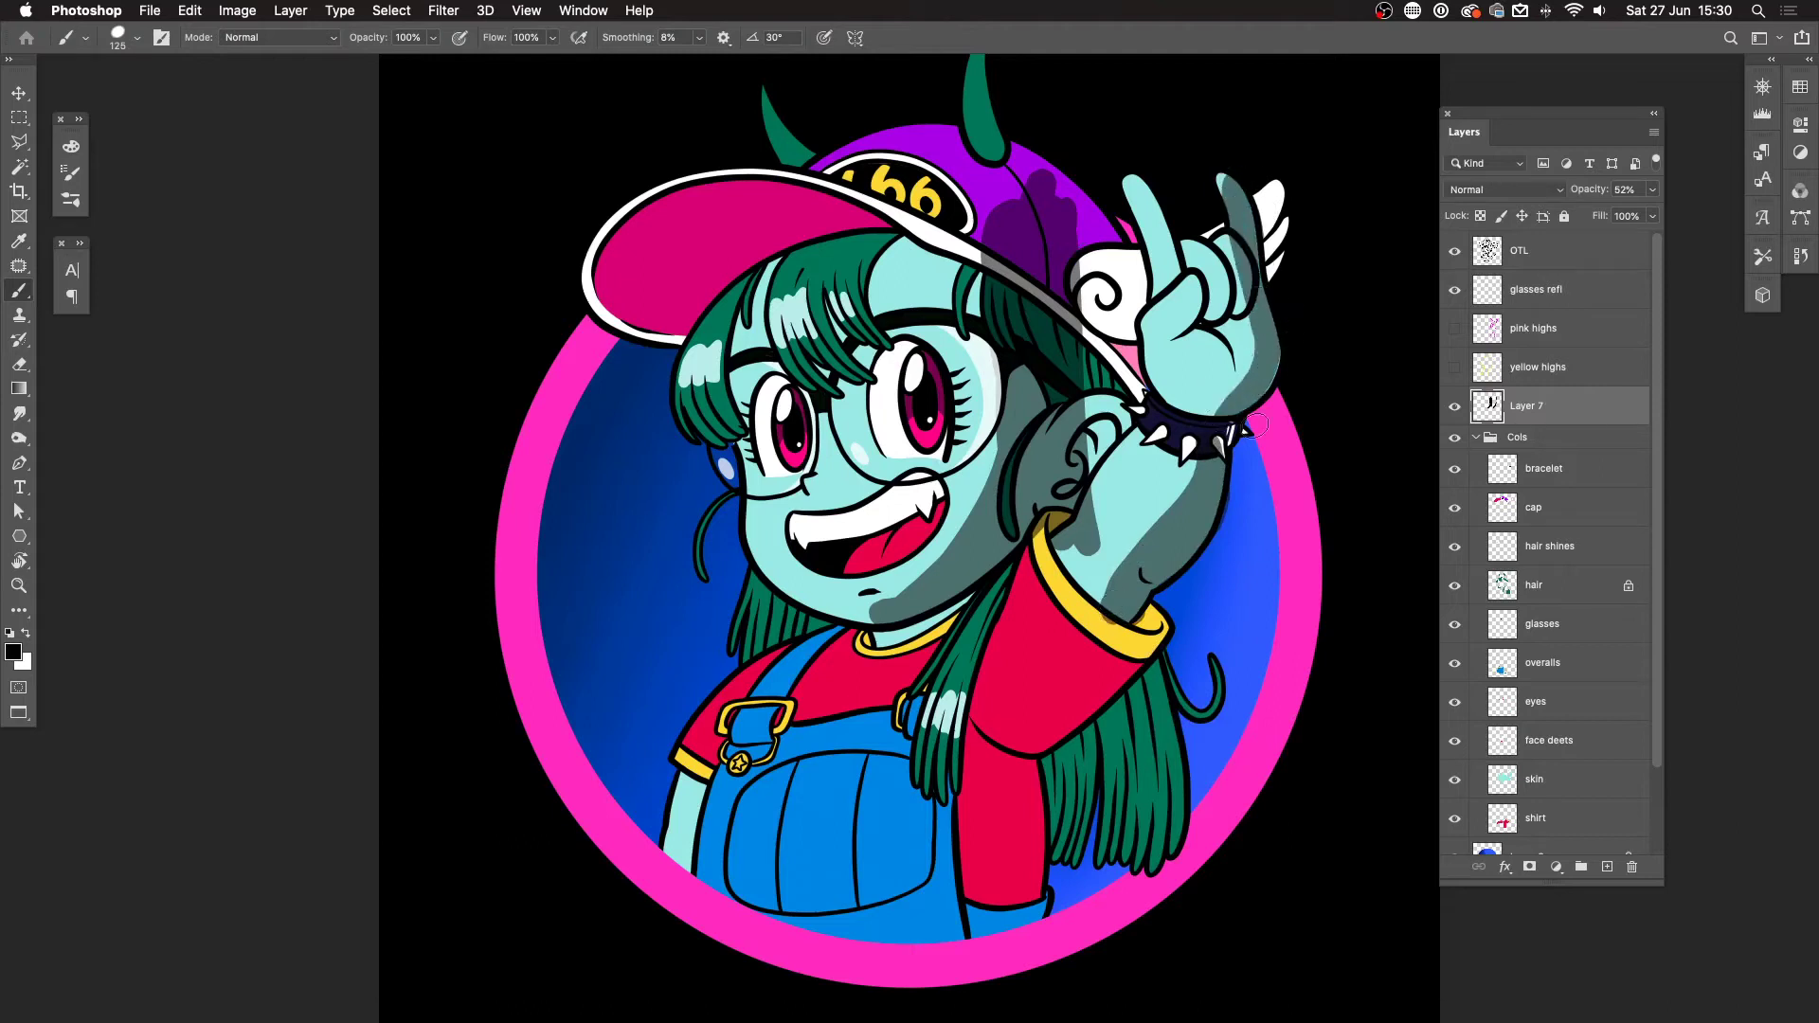
drag(1227, 445, 1153, 602)
mouse_move(1238, 548)
mouse_down()
mouse_move(1258, 579)
mouse_move(1158, 616)
mouse_move(1038, 744)
mouse_move(1137, 616)
mouse_up()
key(super+z)
mouse_move(1090, 699)
mouse_down()
mouse_move(1034, 746)
mouse_move(1025, 964)
mouse_up()
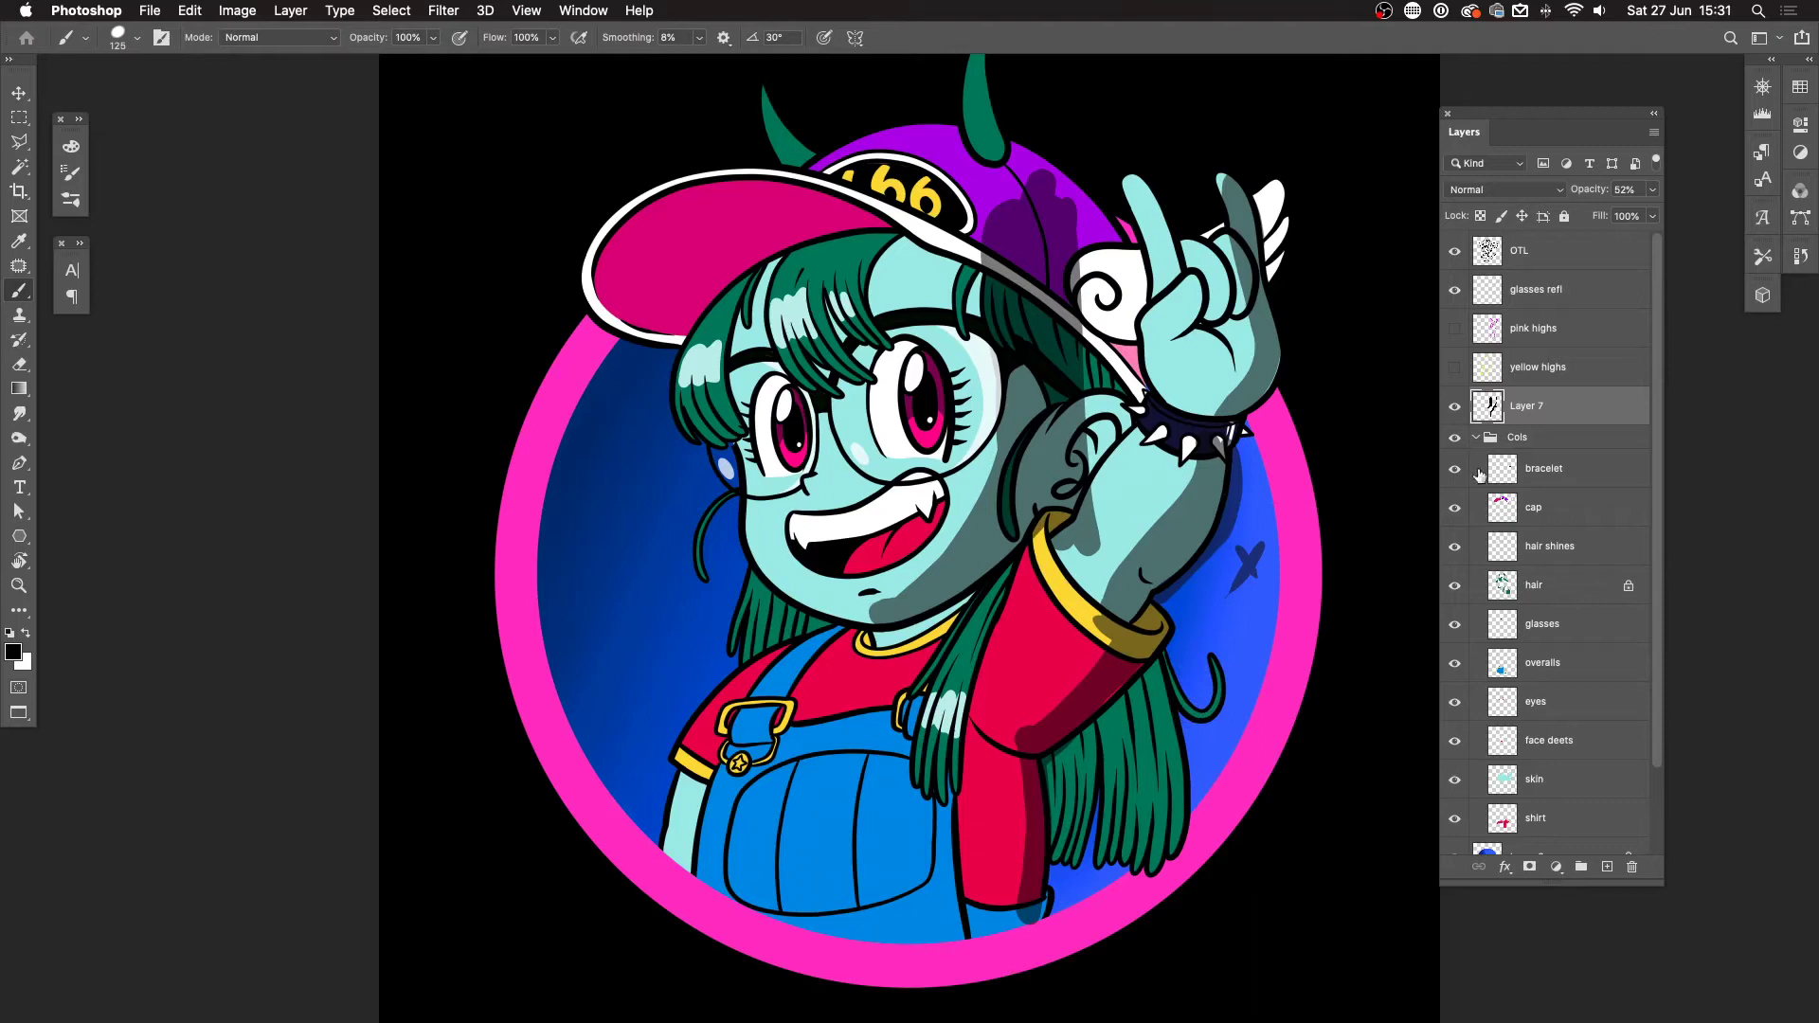
key(Delete)
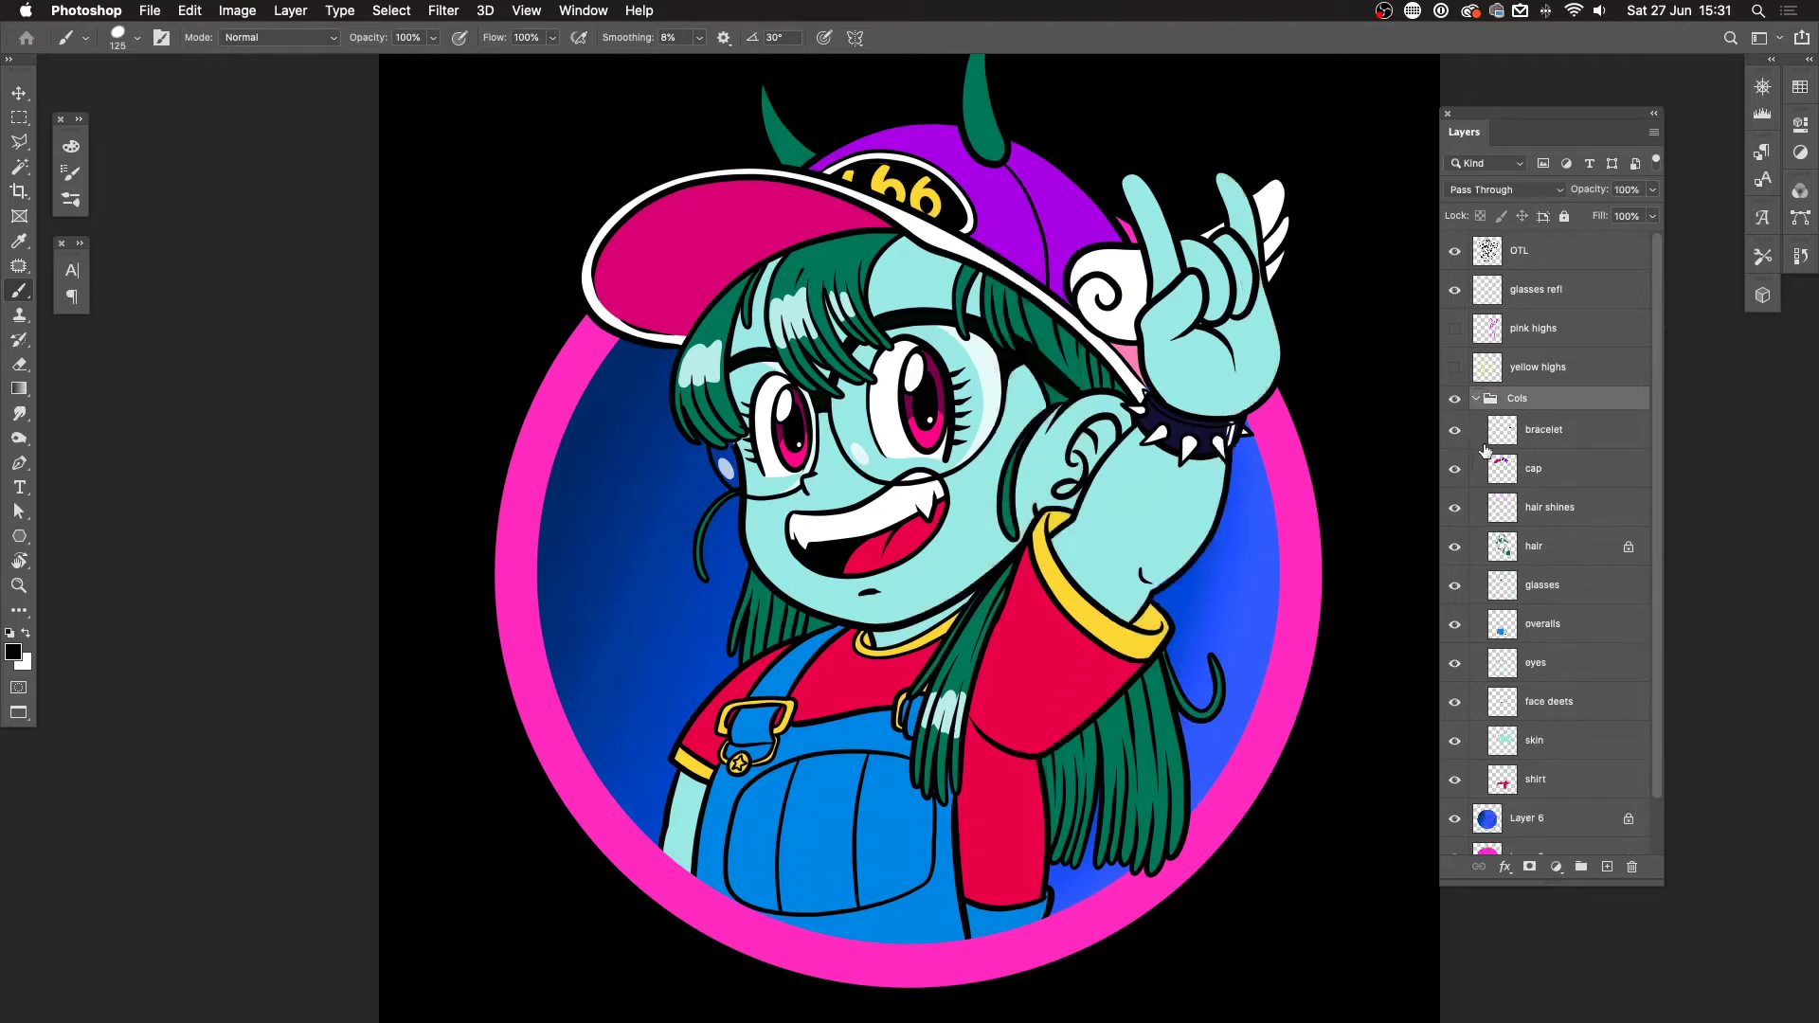
Step: Examine what the OTL layer and the Cols group contribute to the artwork and review the layers inside the group
click(1454, 254)
click(1454, 254)
click(1455, 399)
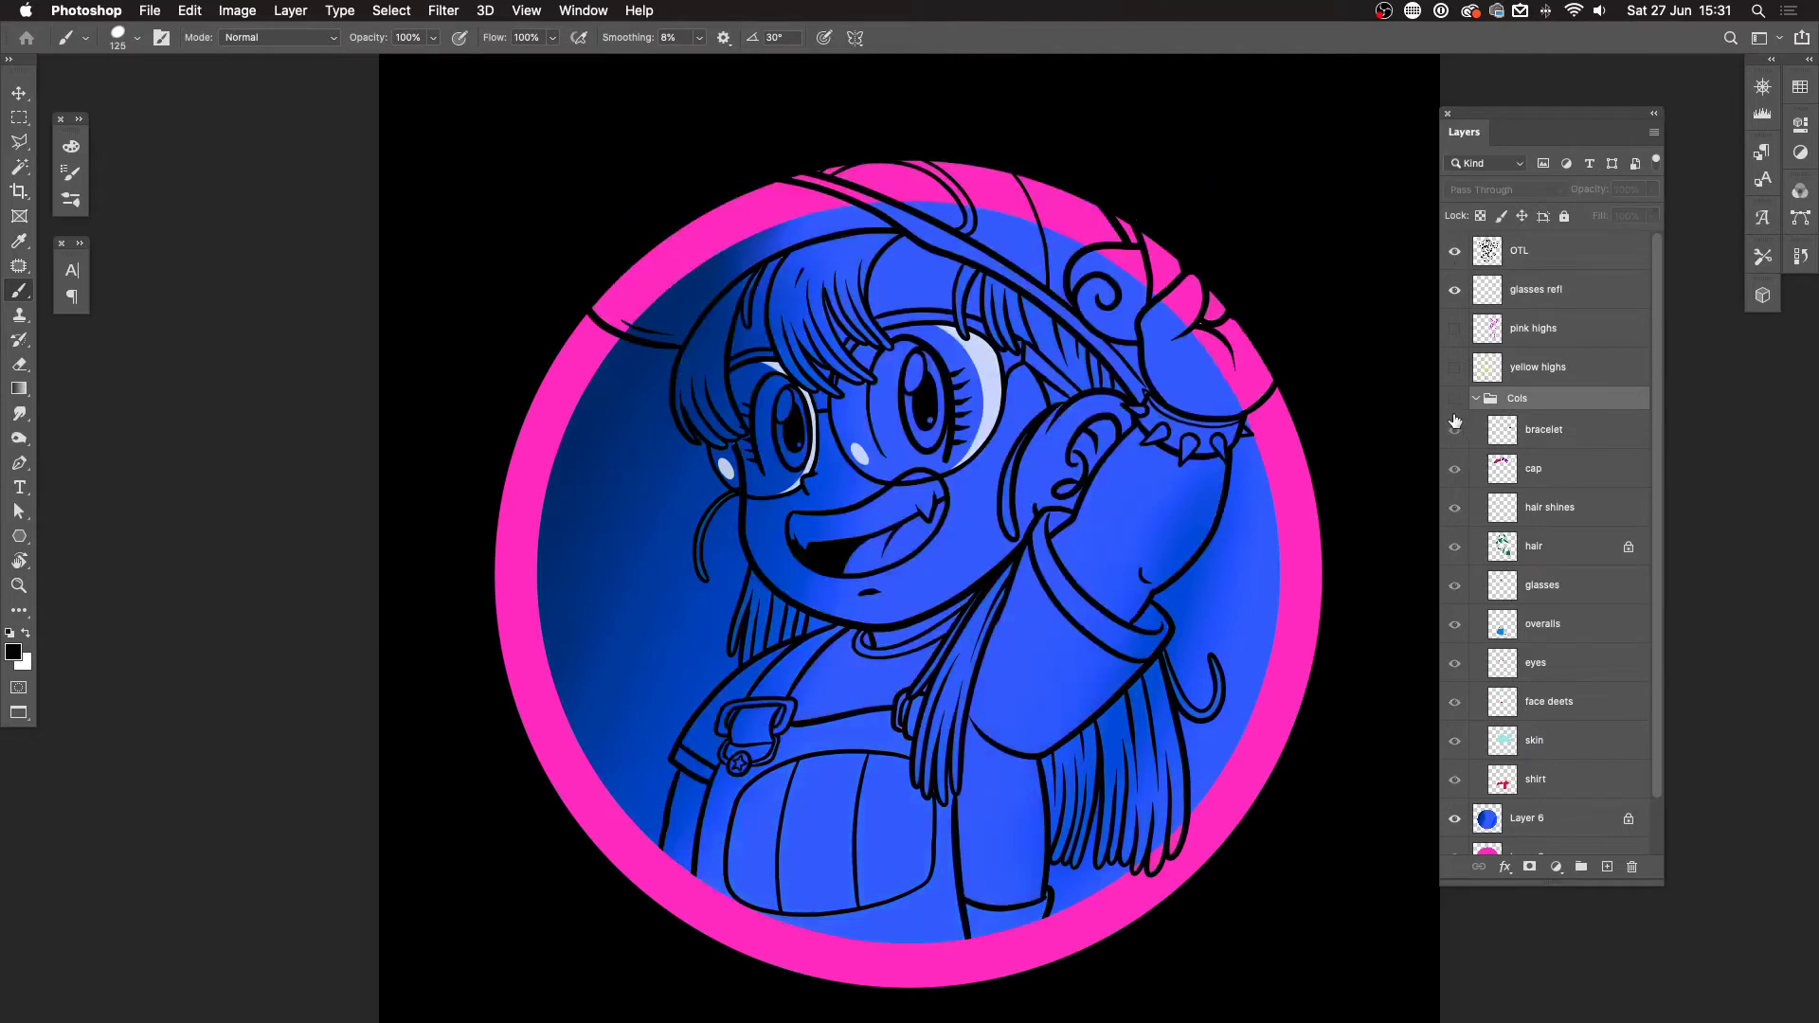
click(1455, 398)
click(1475, 400)
click(1475, 400)
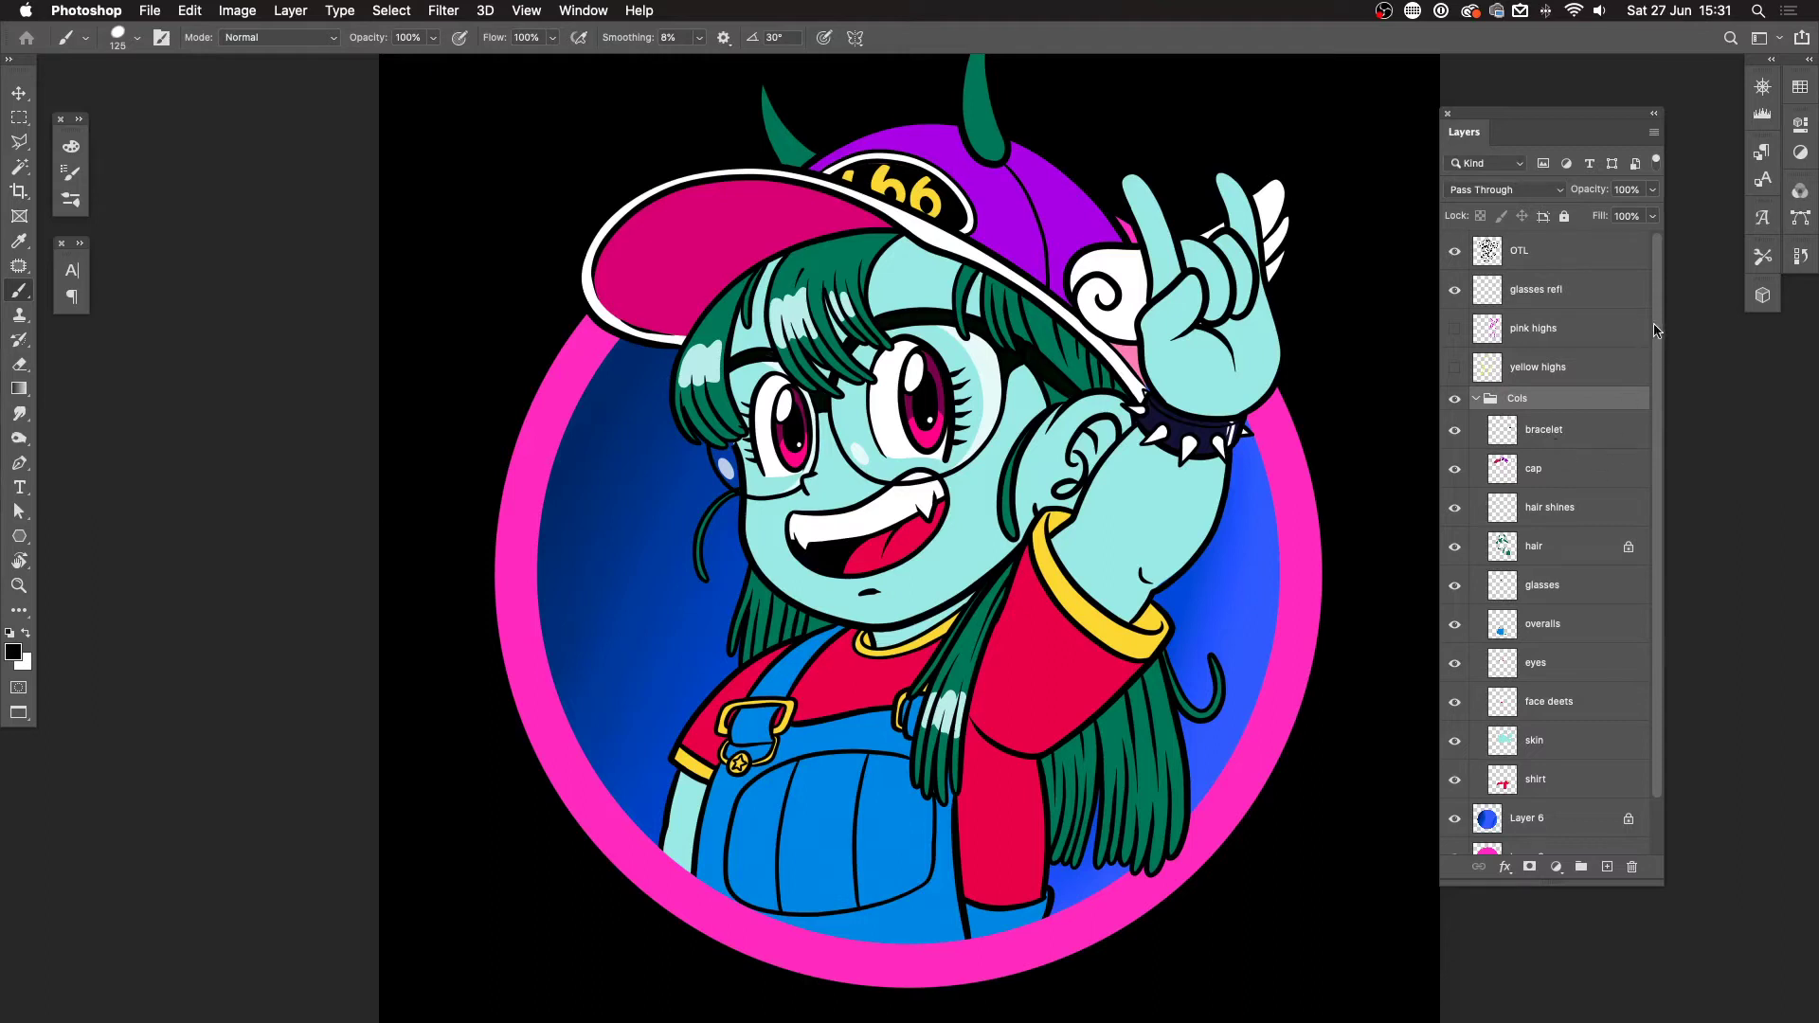
drag(1655, 332, 1657, 470)
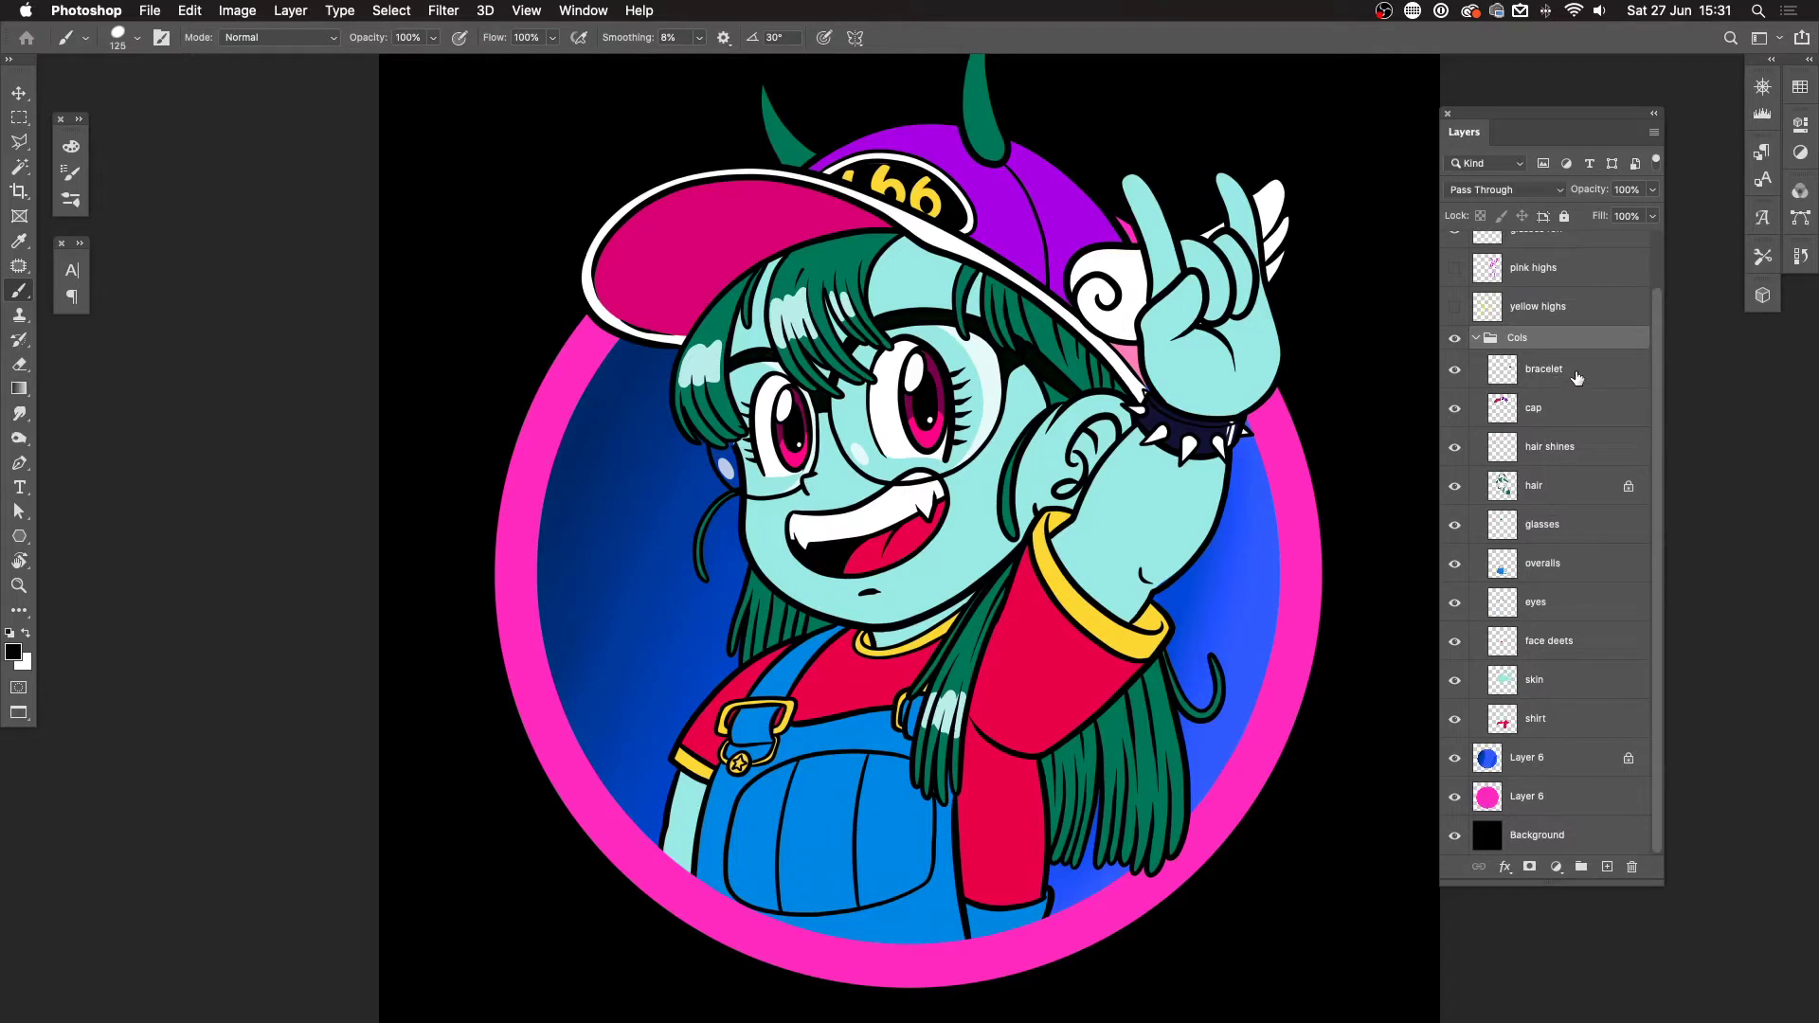
Step: Collapse the Cols group, duplicate it and merge the duplicate into a single layer
click(1475, 338)
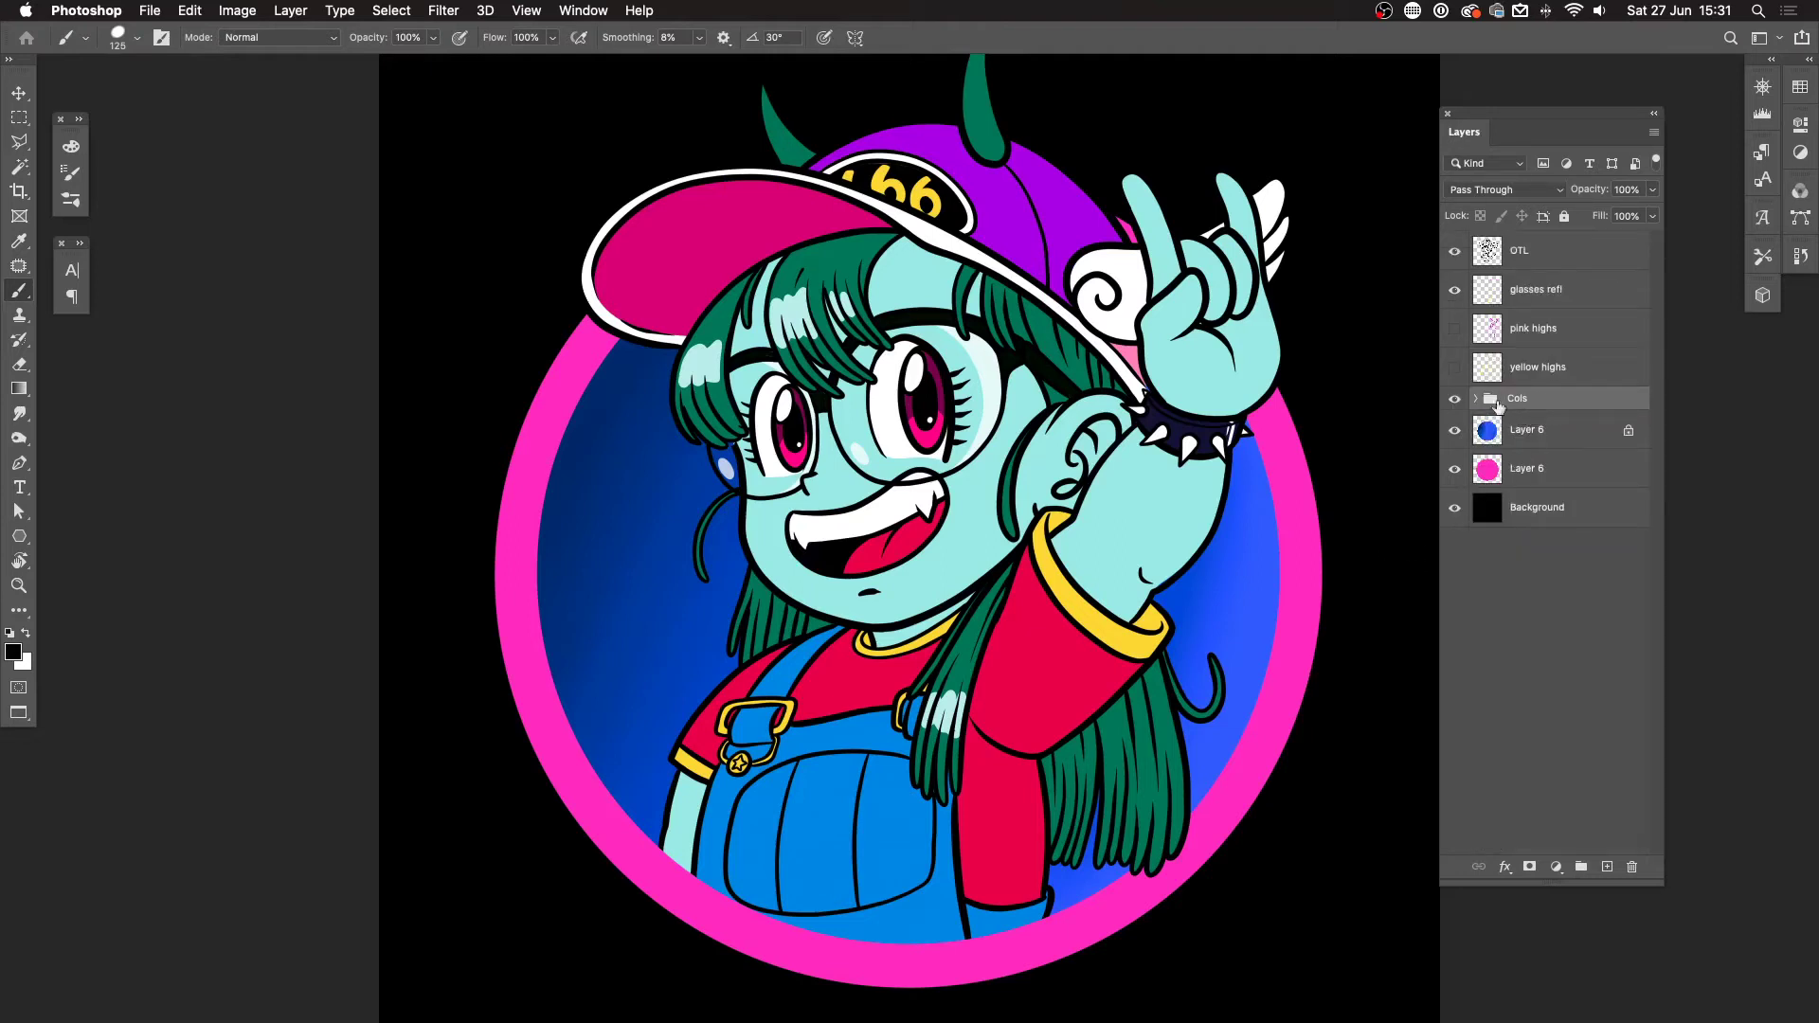
click(1454, 398)
click(1453, 398)
key(super+j)
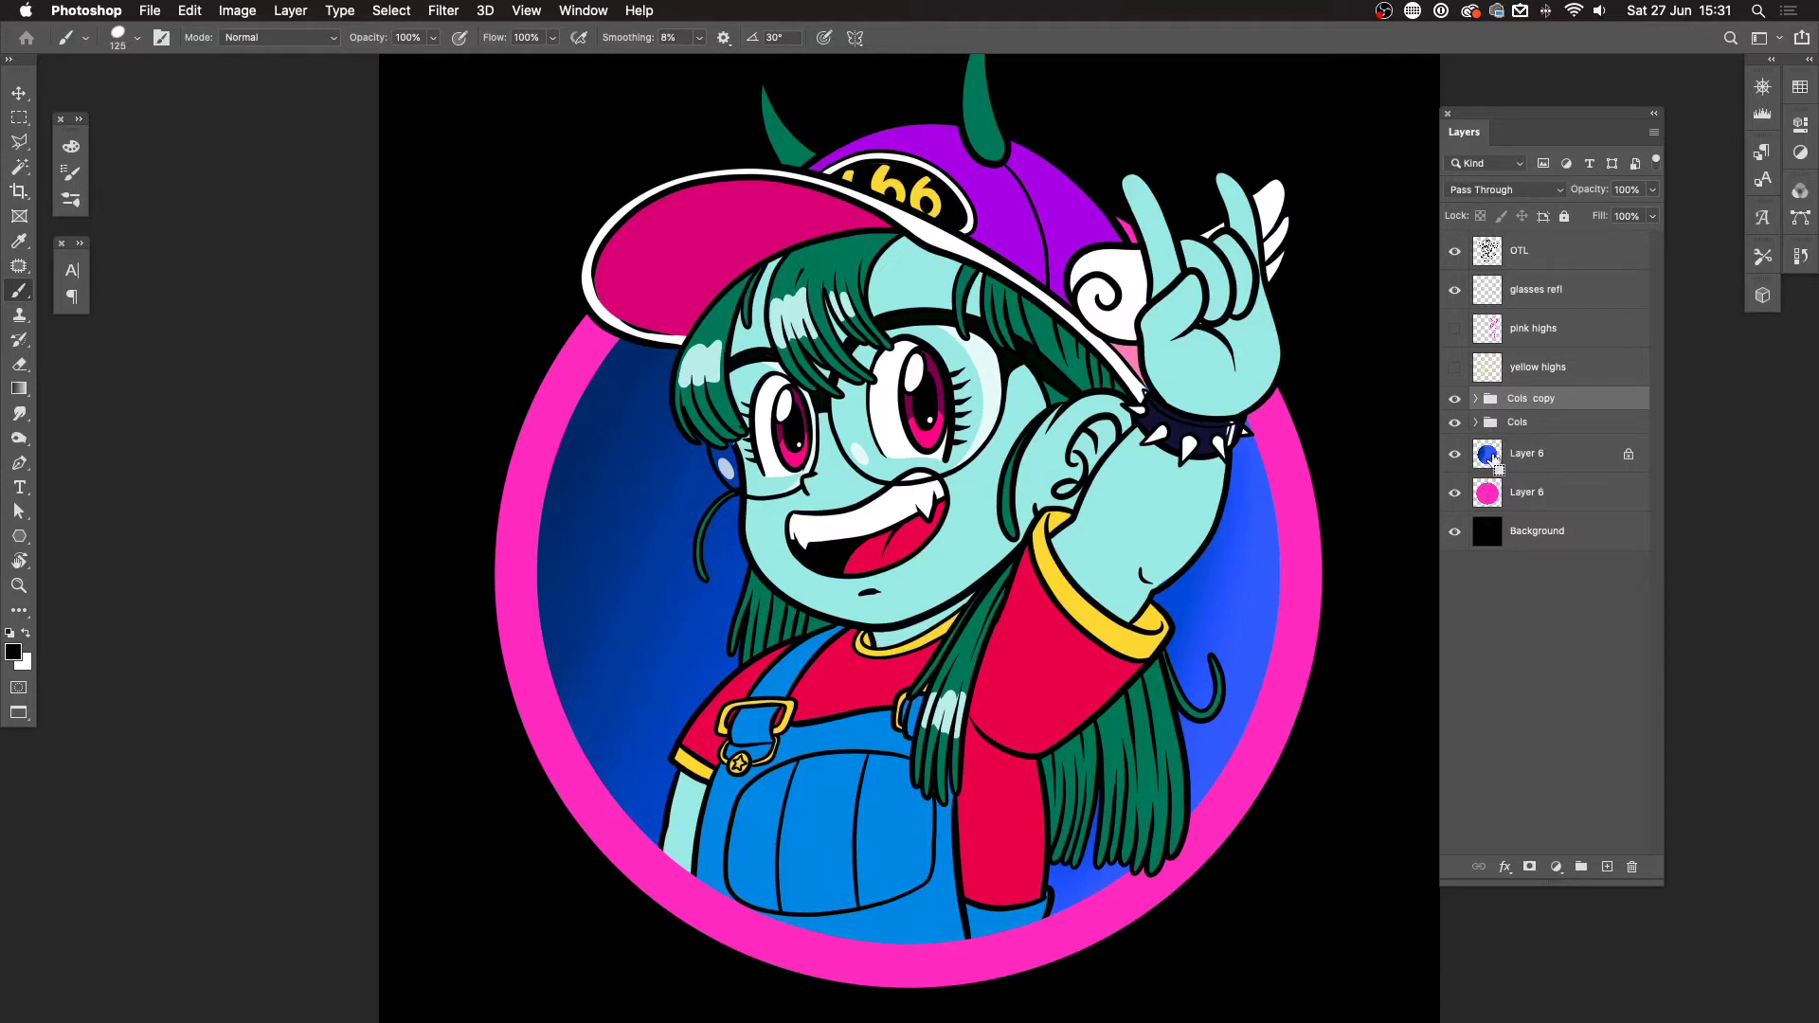
key(super+e)
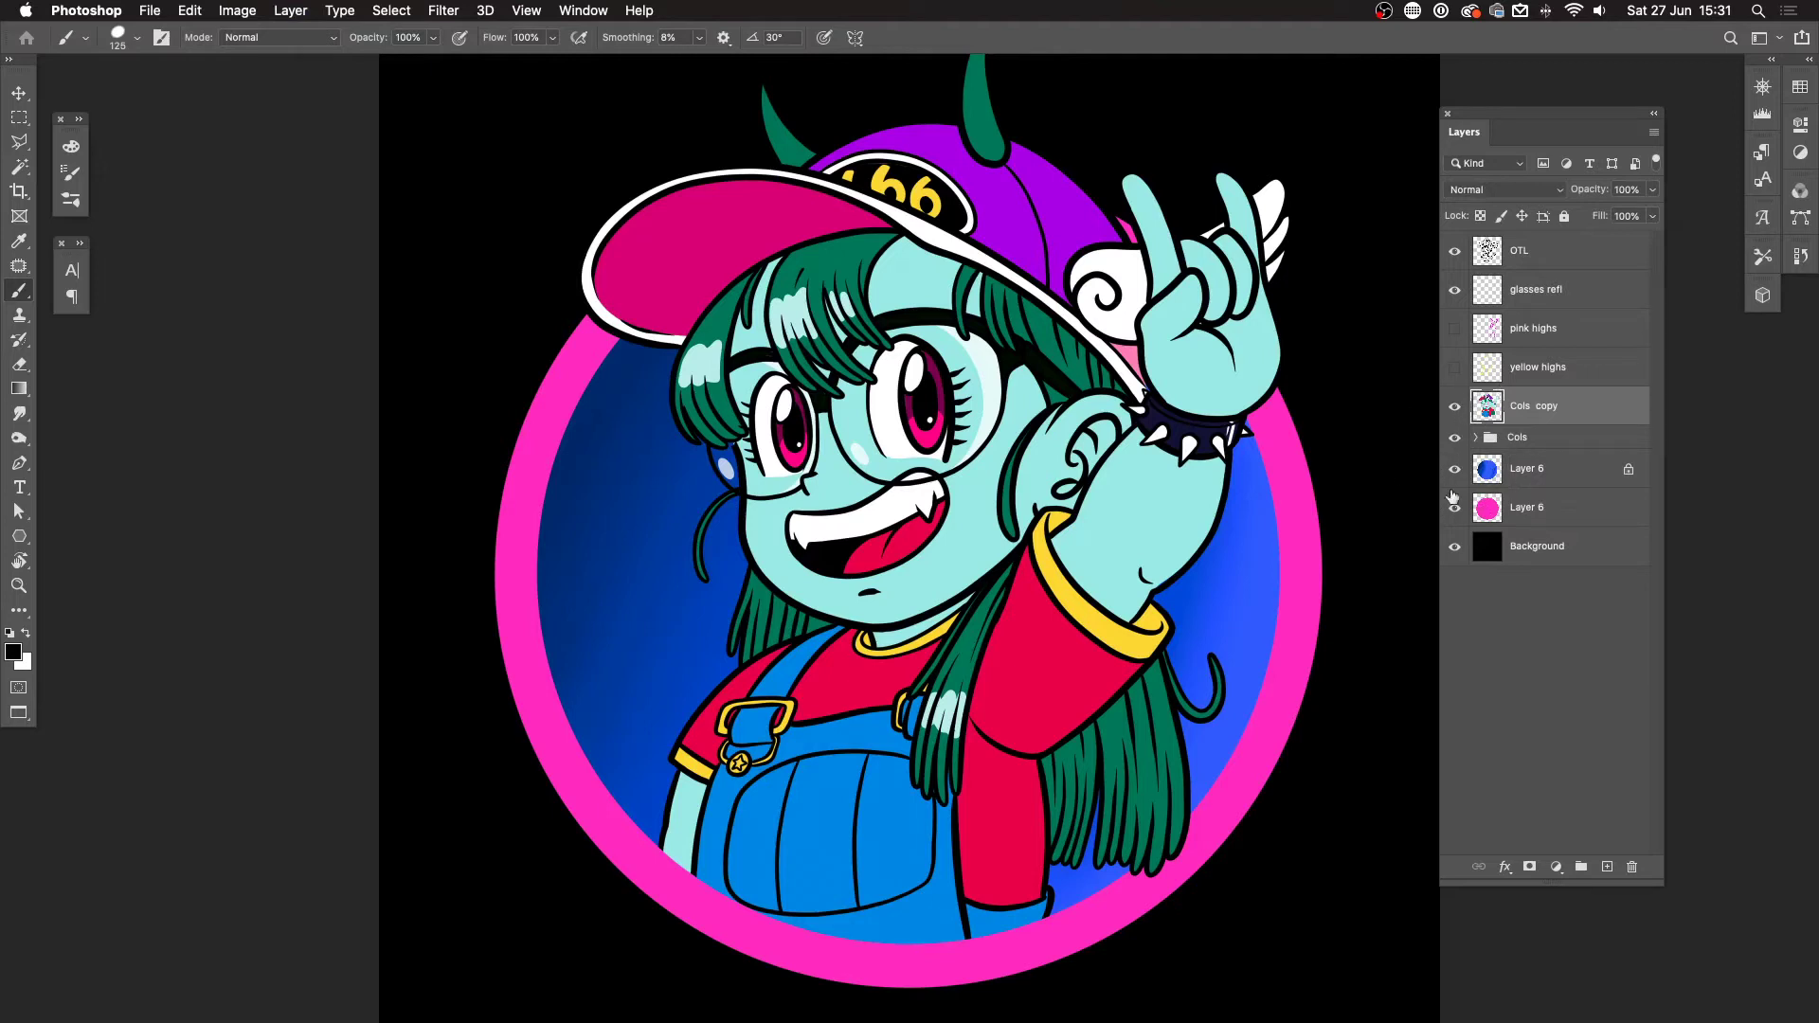
Step: Hide the Cols group and check the merged Cols copy layer by toggling its visibility
click(1455, 438)
click(1454, 407)
click(1454, 407)
click(1454, 407)
click(1454, 408)
Step: Lock the transparent pixels of the Cols copy layer and fill its artwork with black
click(1479, 216)
click(1480, 217)
key(/)
drag(1566, 446, 1577, 426)
key(alt+BackSpace)
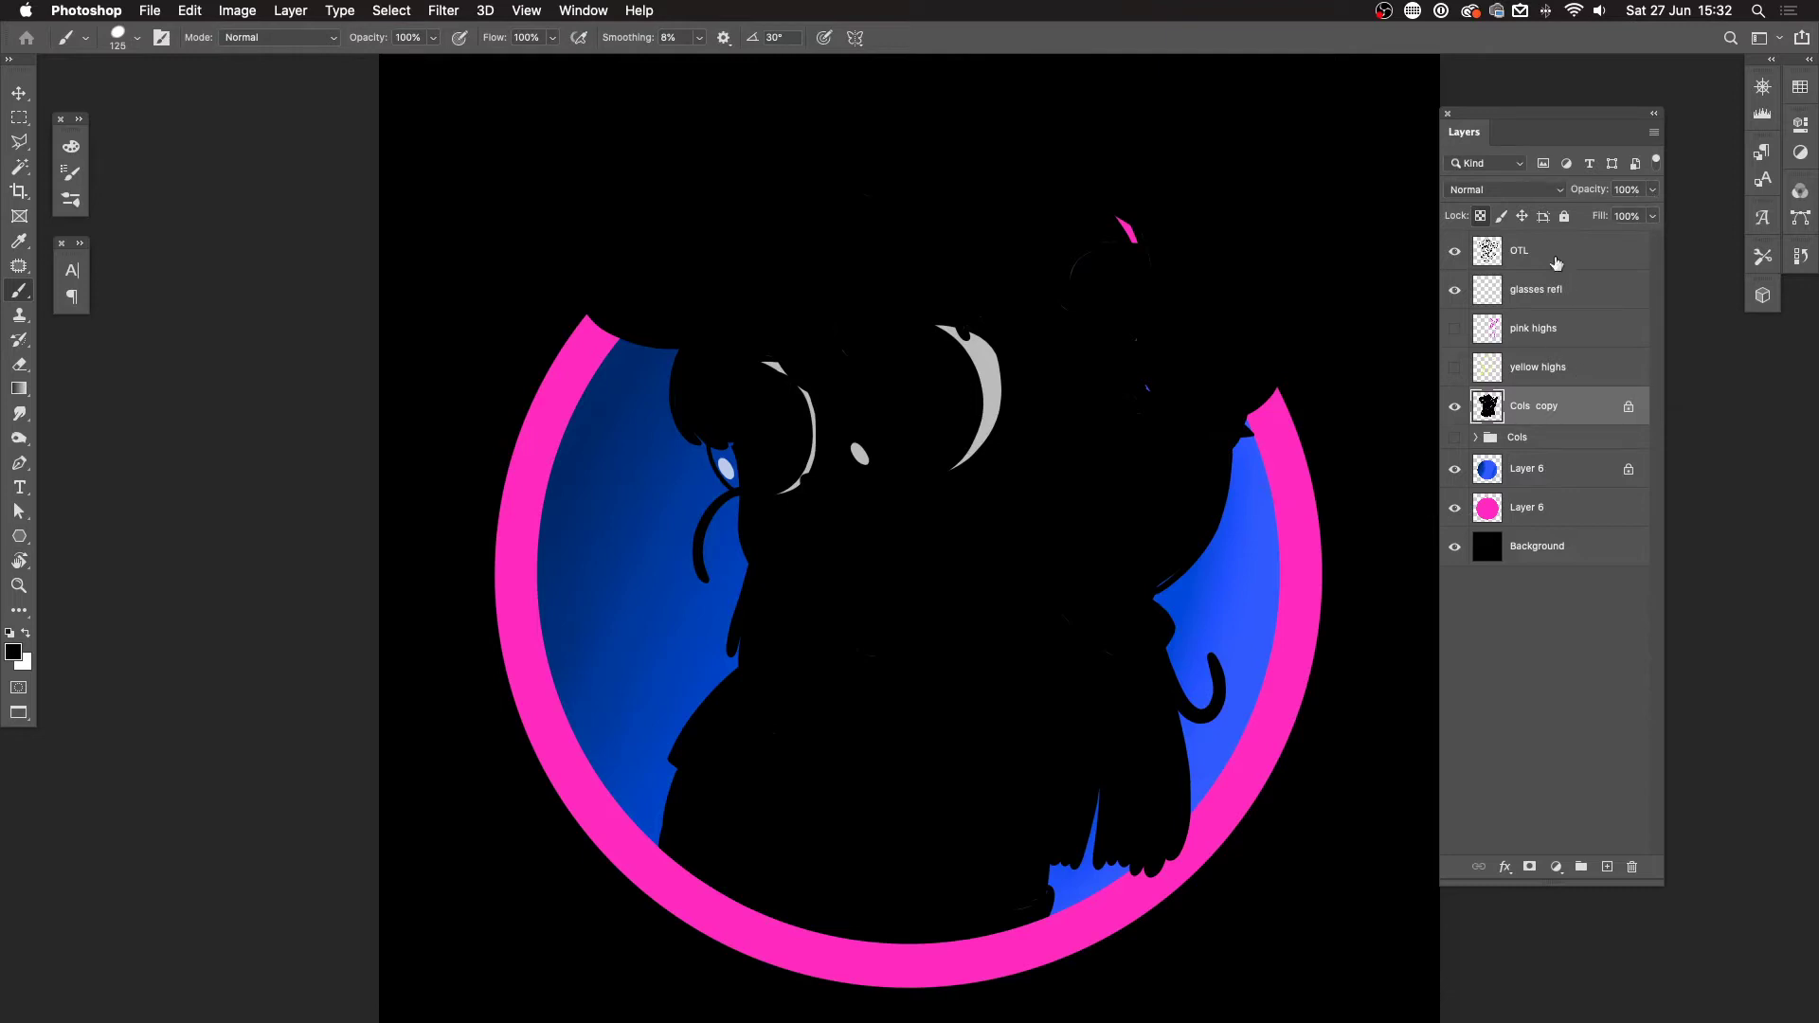
Step: Lower the Cols copy layer's opacity to 38% and show the Cols group beneath it
click(1654, 190)
drag(1656, 191, 1596, 214)
click(1449, 455)
click(1454, 436)
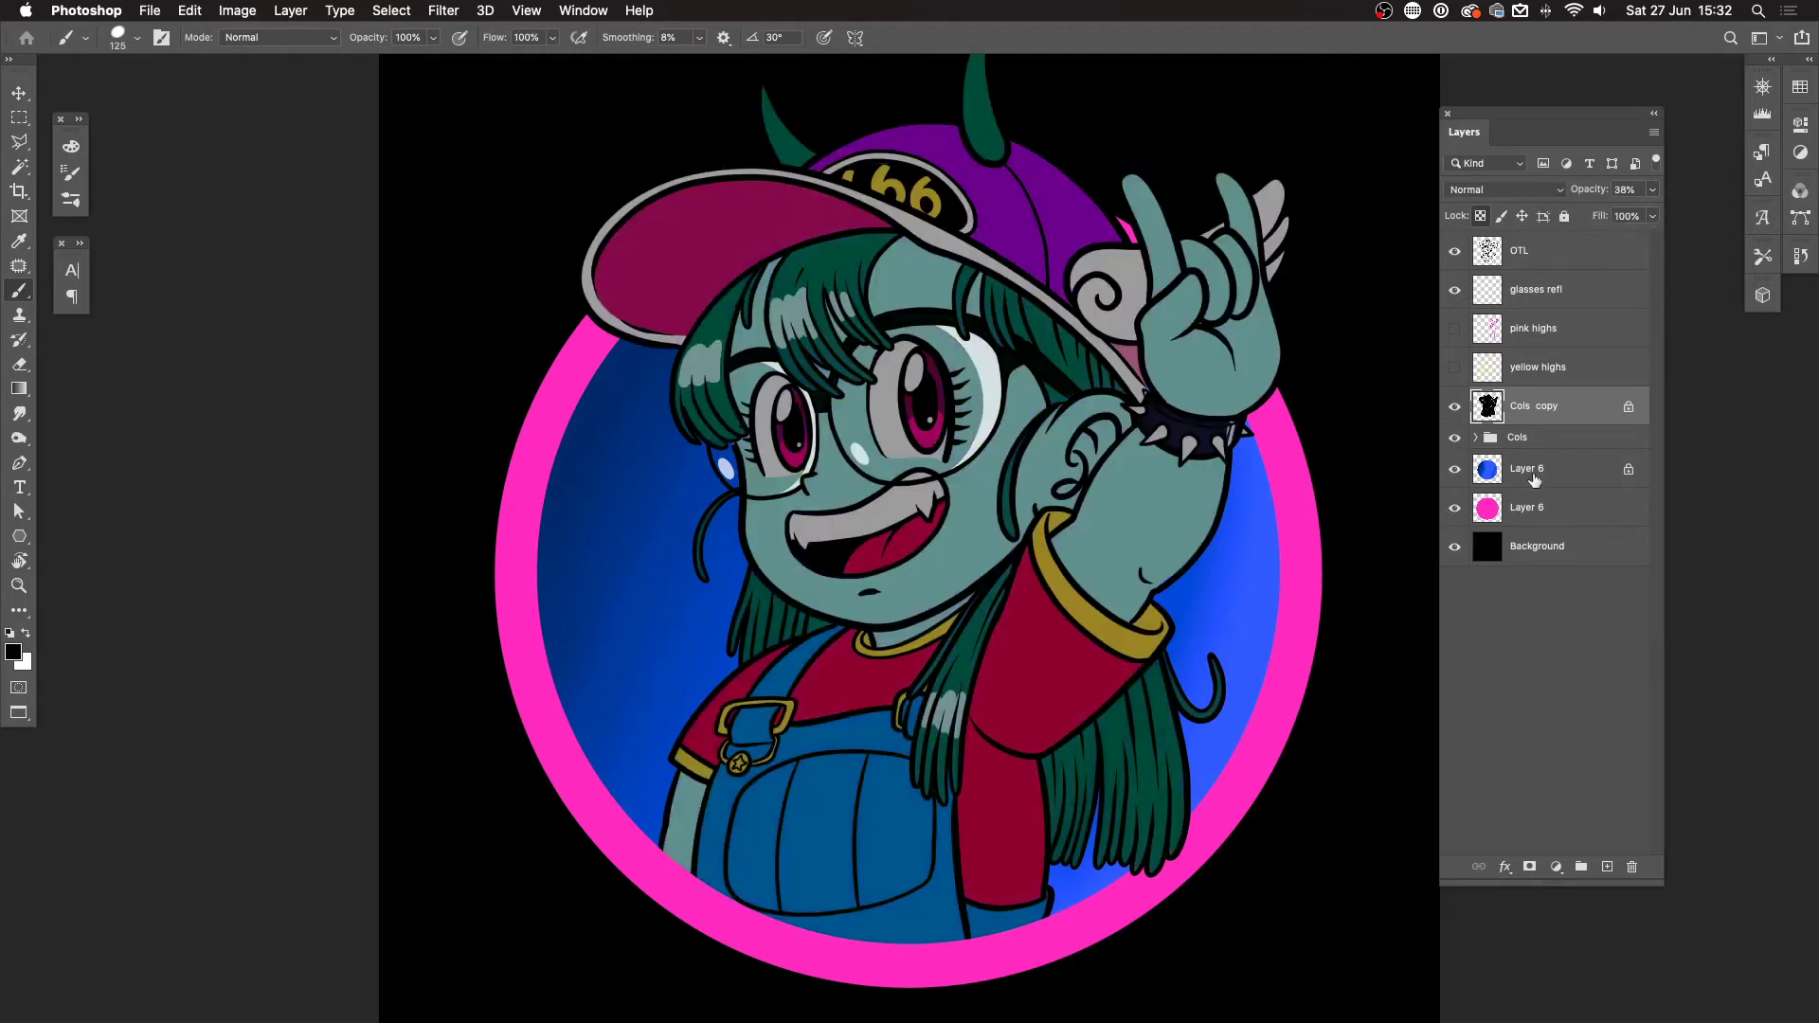
Step: Unlock the Cols copy layer's transparent pixels and paint a test X on the blue background beside the arm
key(/)
mouse_move(1261, 544)
mouse_down()
mouse_move(1214, 617)
mouse_move(1272, 627)
mouse_up()
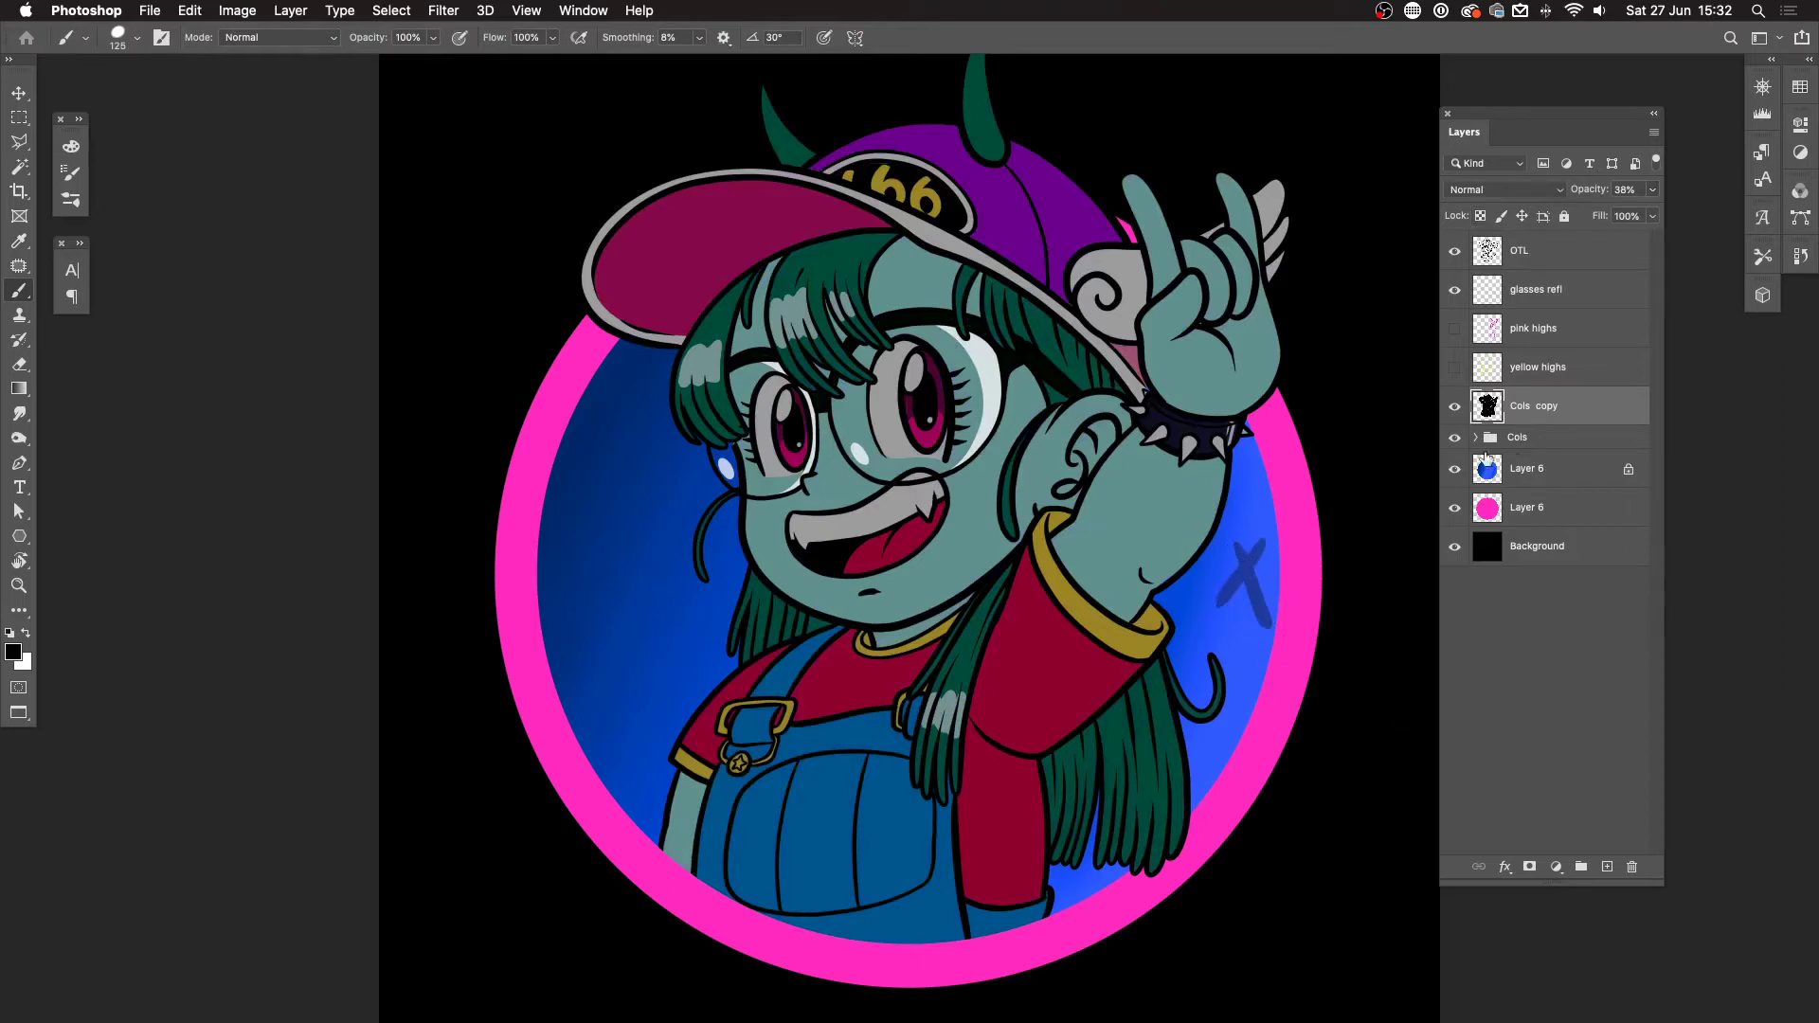
Step: Compare the character with the Cols group hidden and shown beneath the dark overlay
click(1542, 437)
click(1454, 438)
click(1454, 439)
click(1453, 439)
click(1454, 438)
click(1454, 438)
click(1454, 438)
click(1454, 439)
click(1454, 438)
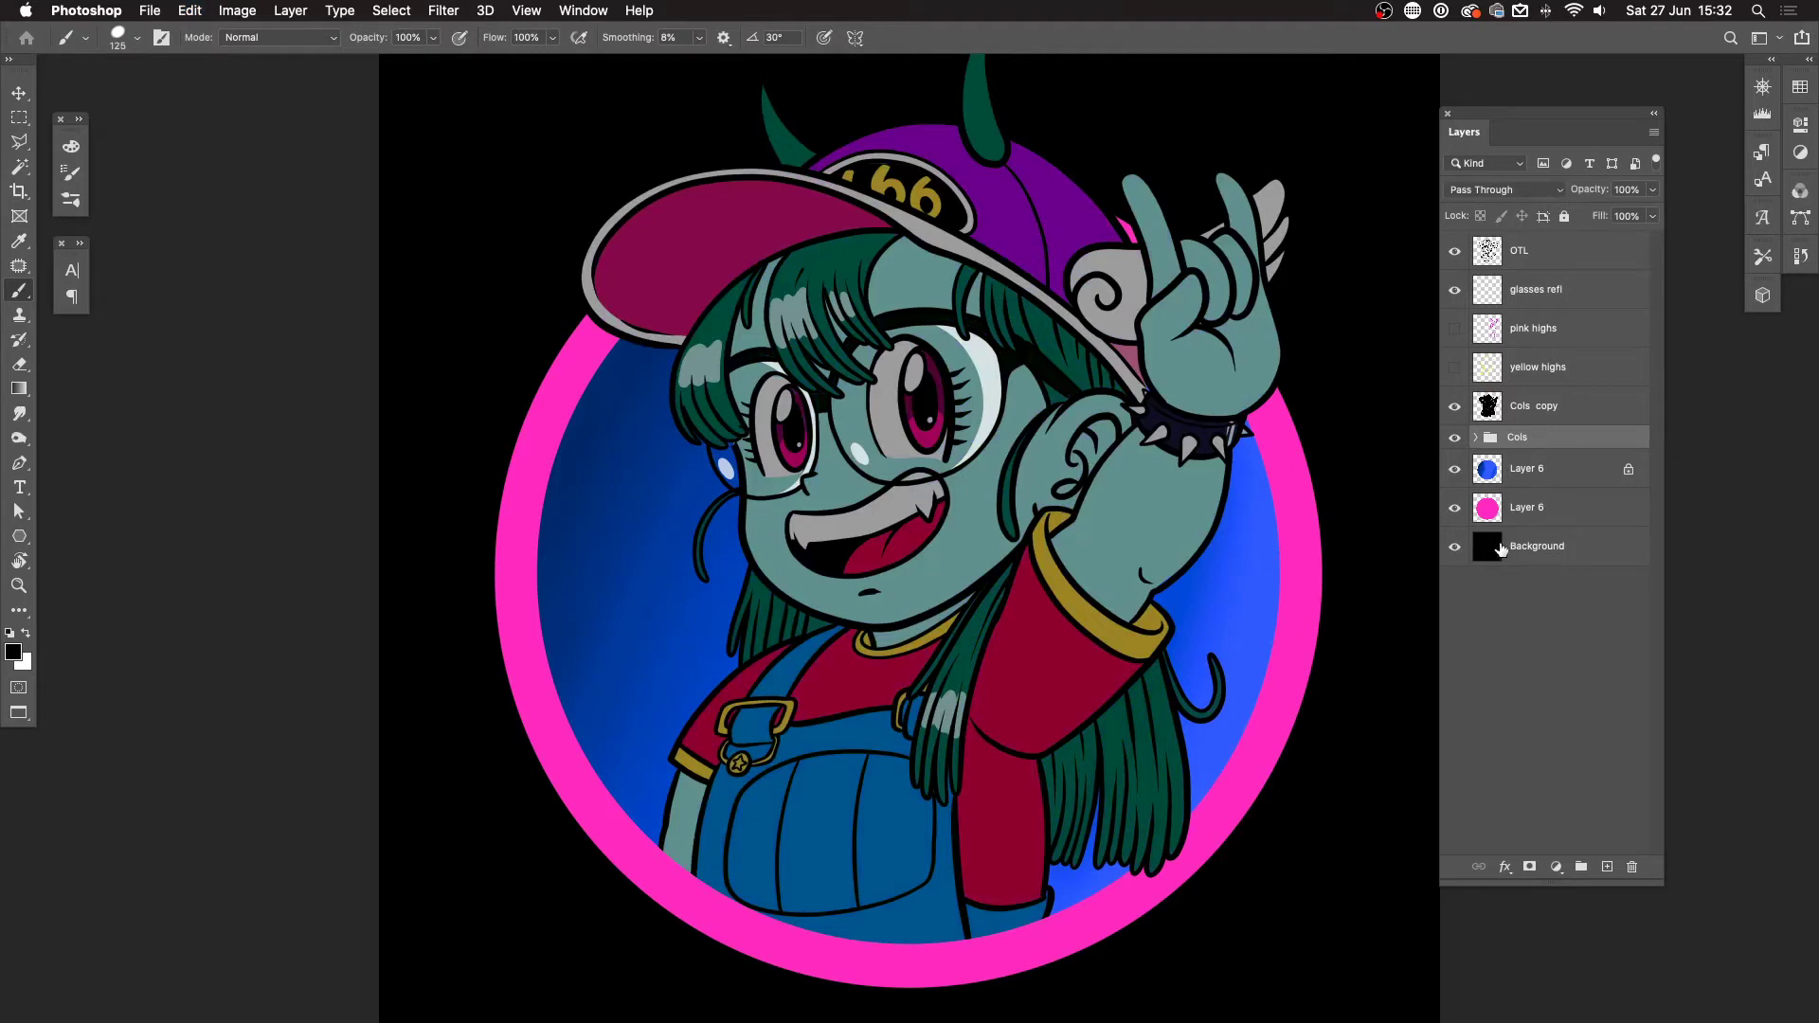
Step: Select the Cols copy layer and raise its opacity to 100%
click(1580, 413)
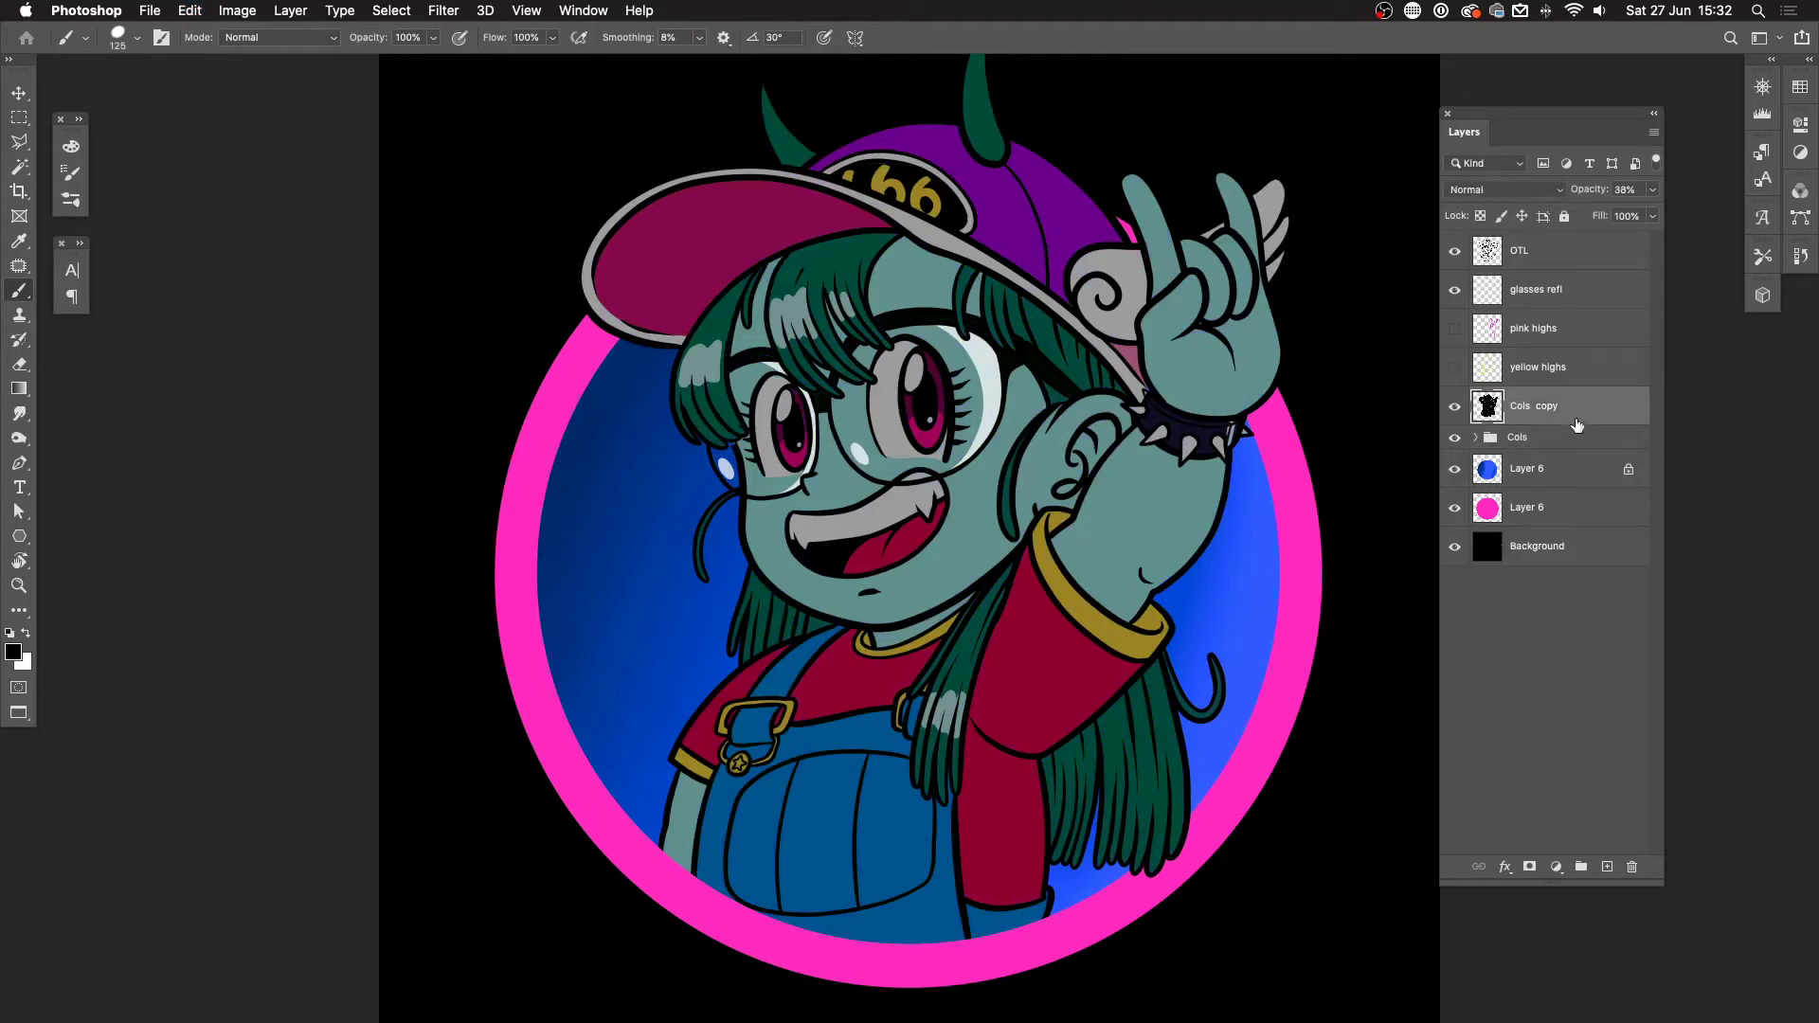
drag(1652, 189, 1679, 216)
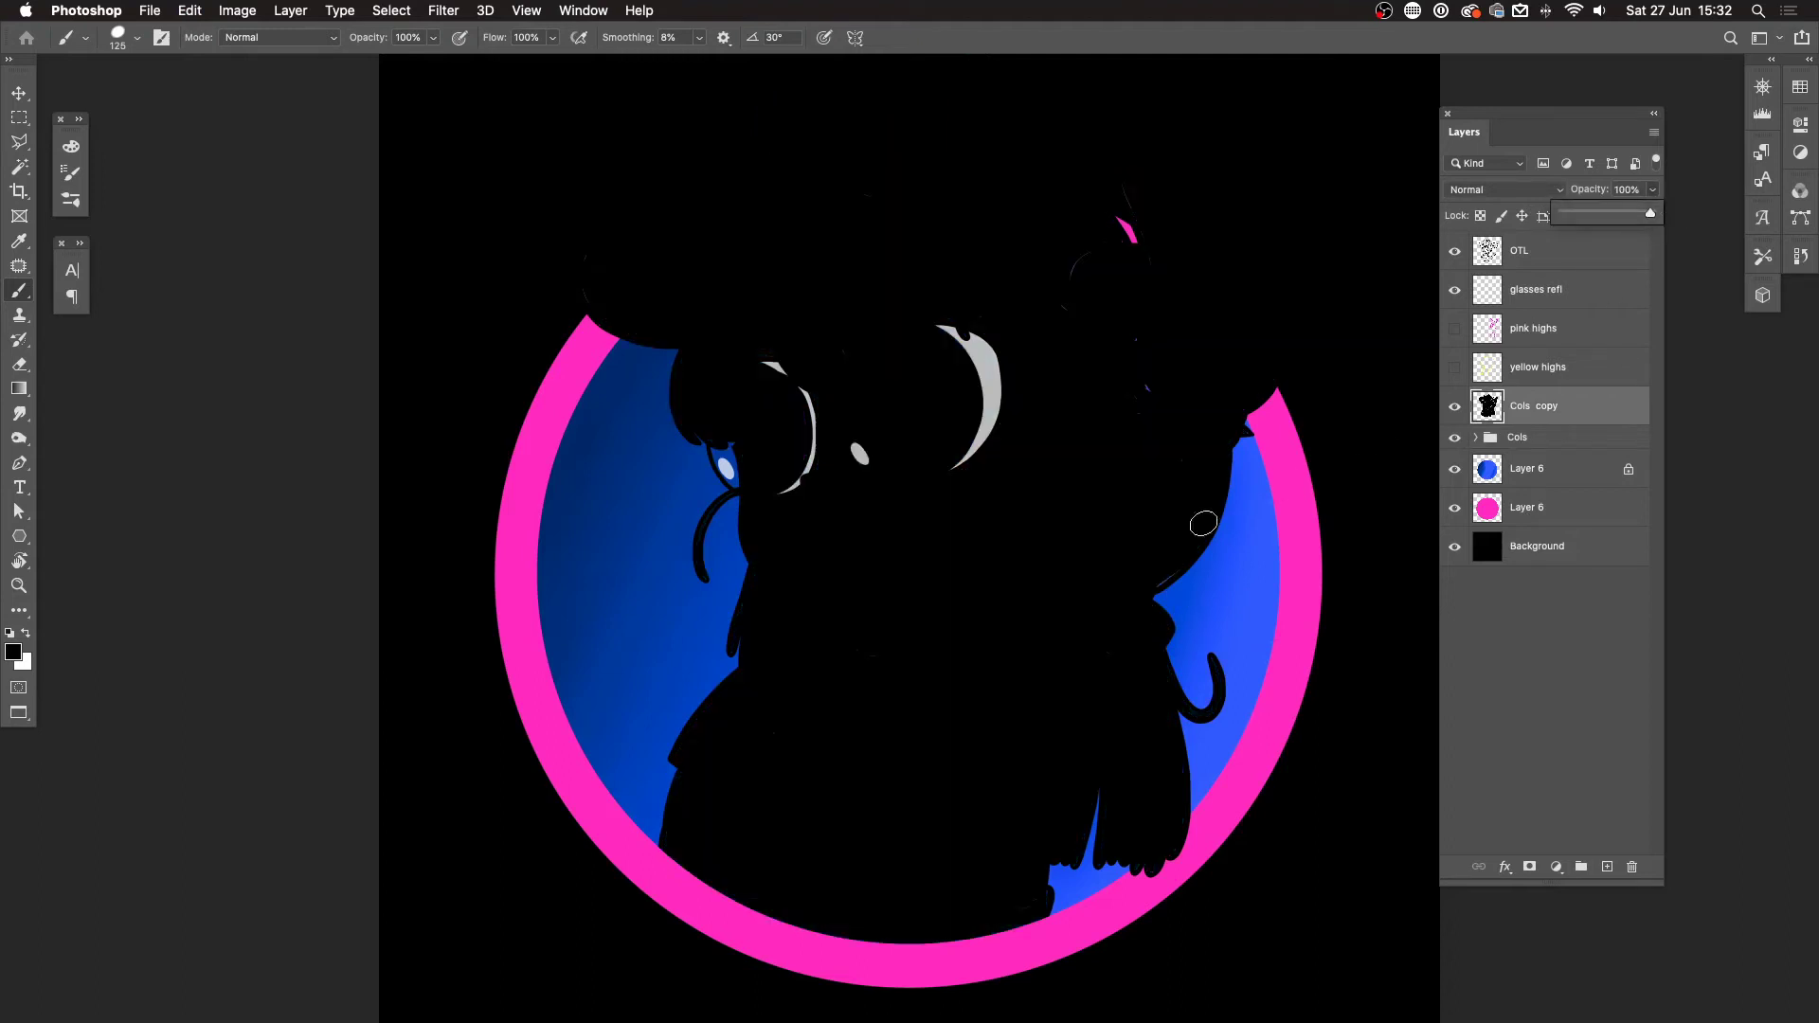
click(1149, 423)
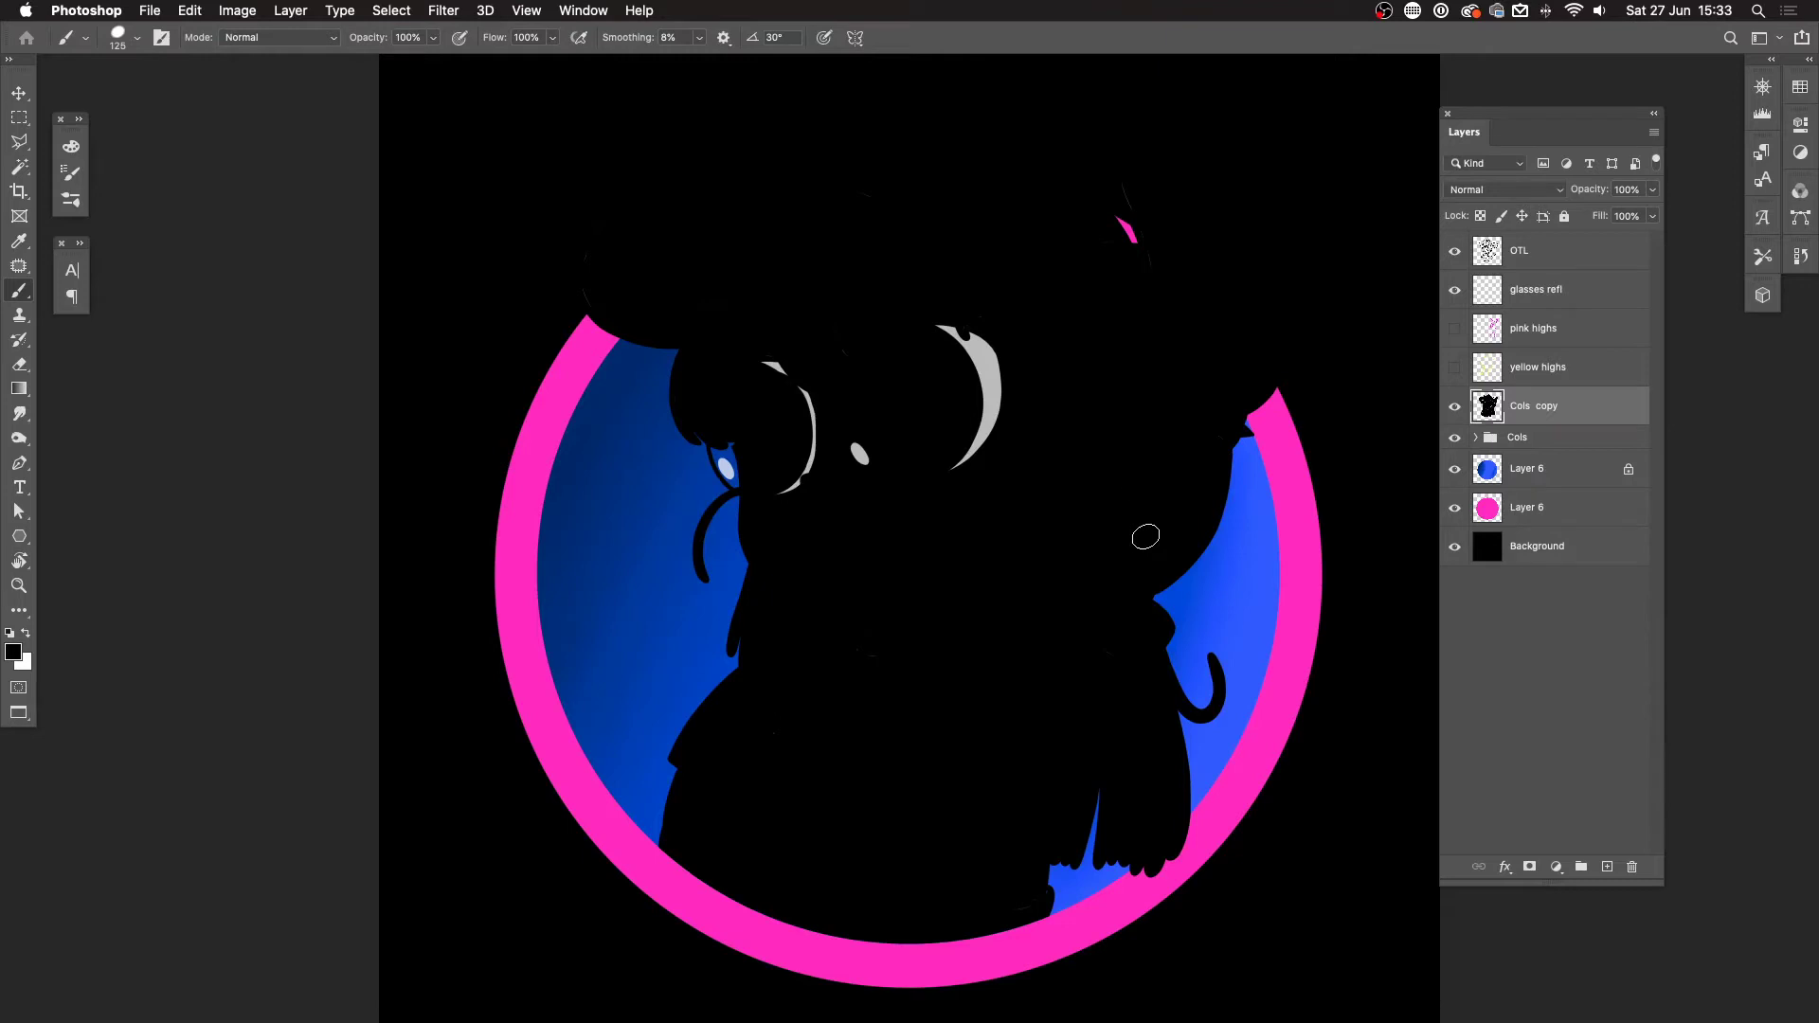
Step: Colorize the Cols copy layer with hue 248, saturation +100 and lightness +10, and set its opacity to 68%
key(super+u)
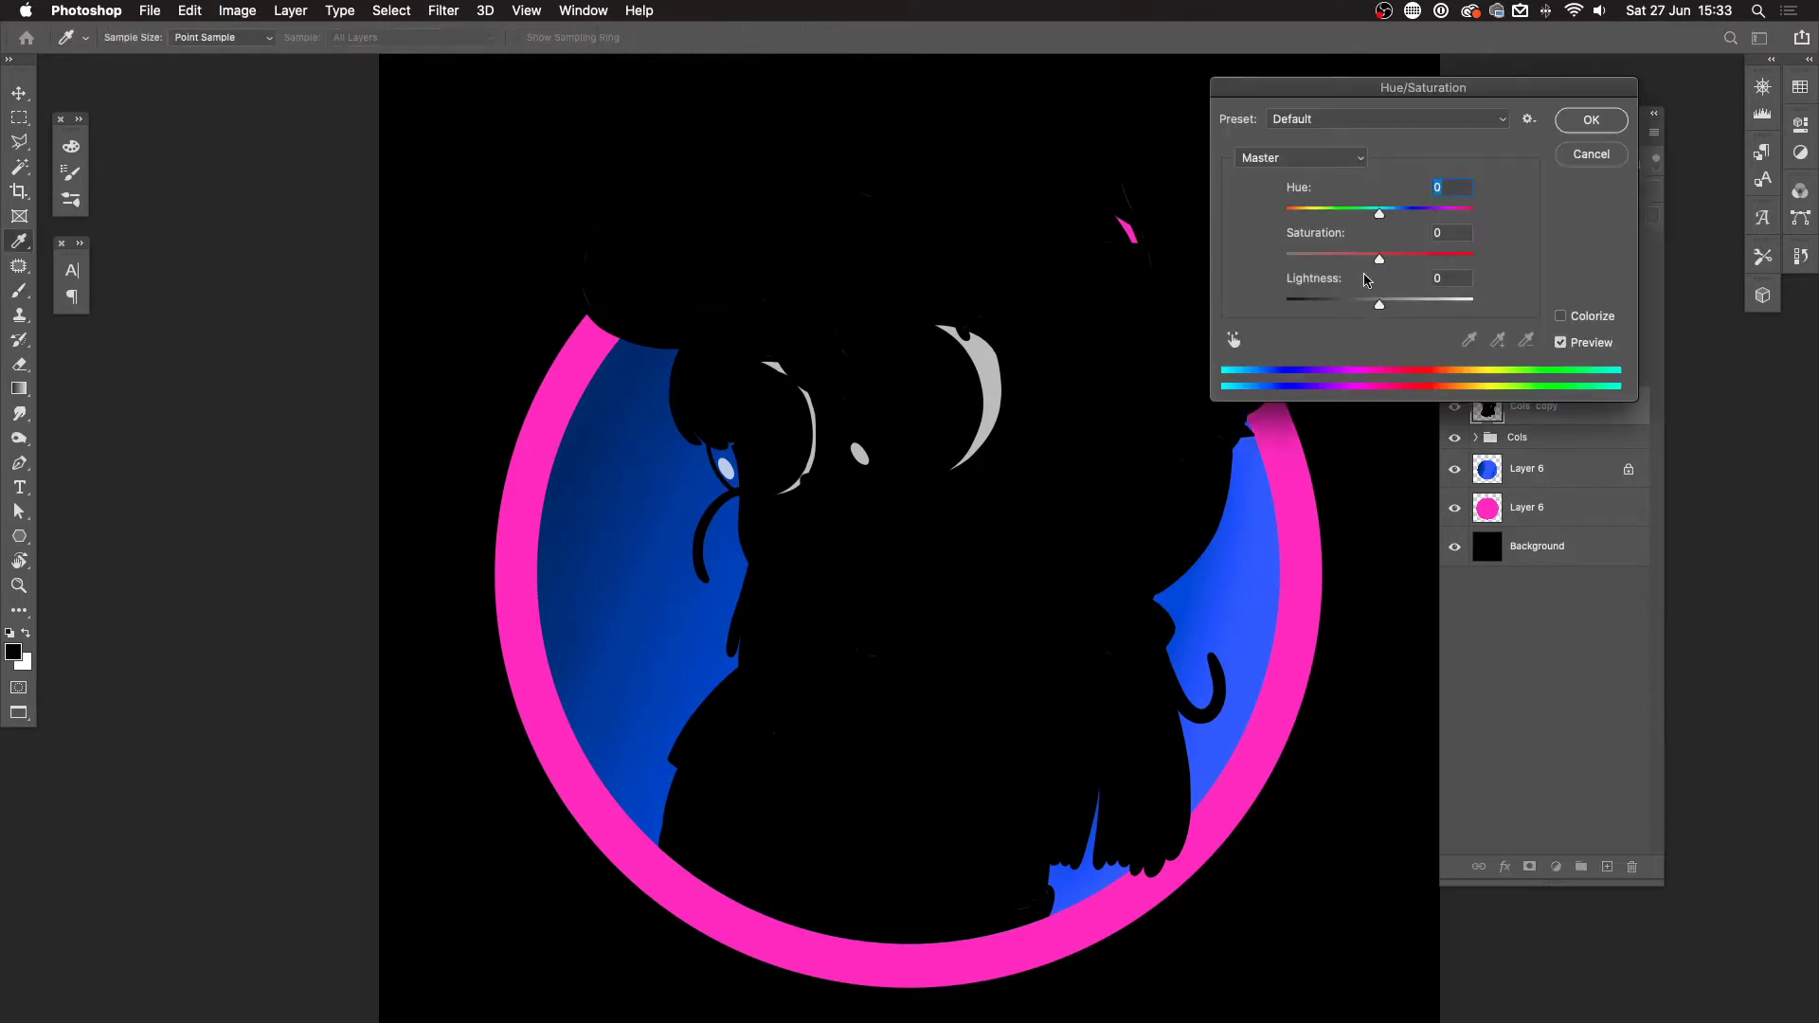
click(1561, 316)
drag(1380, 305, 1515, 265)
drag(1335, 213, 1409, 216)
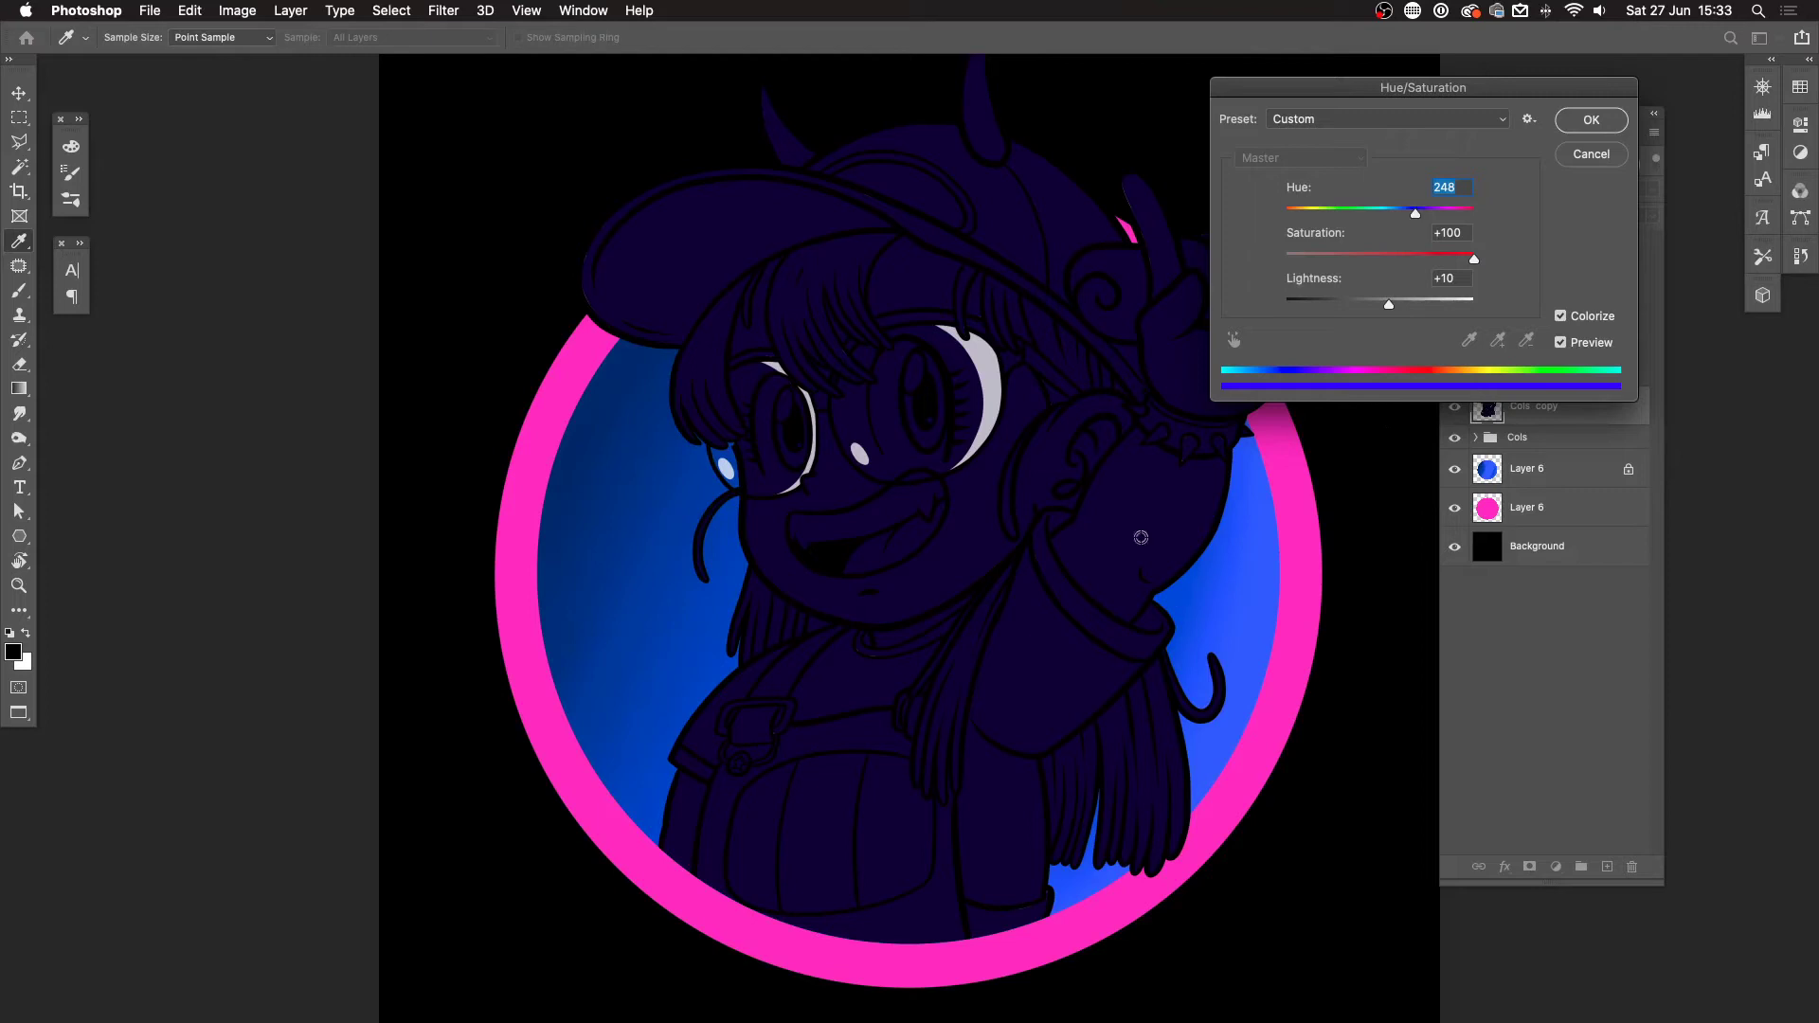
click(1591, 120)
drag(1652, 195, 1607, 217)
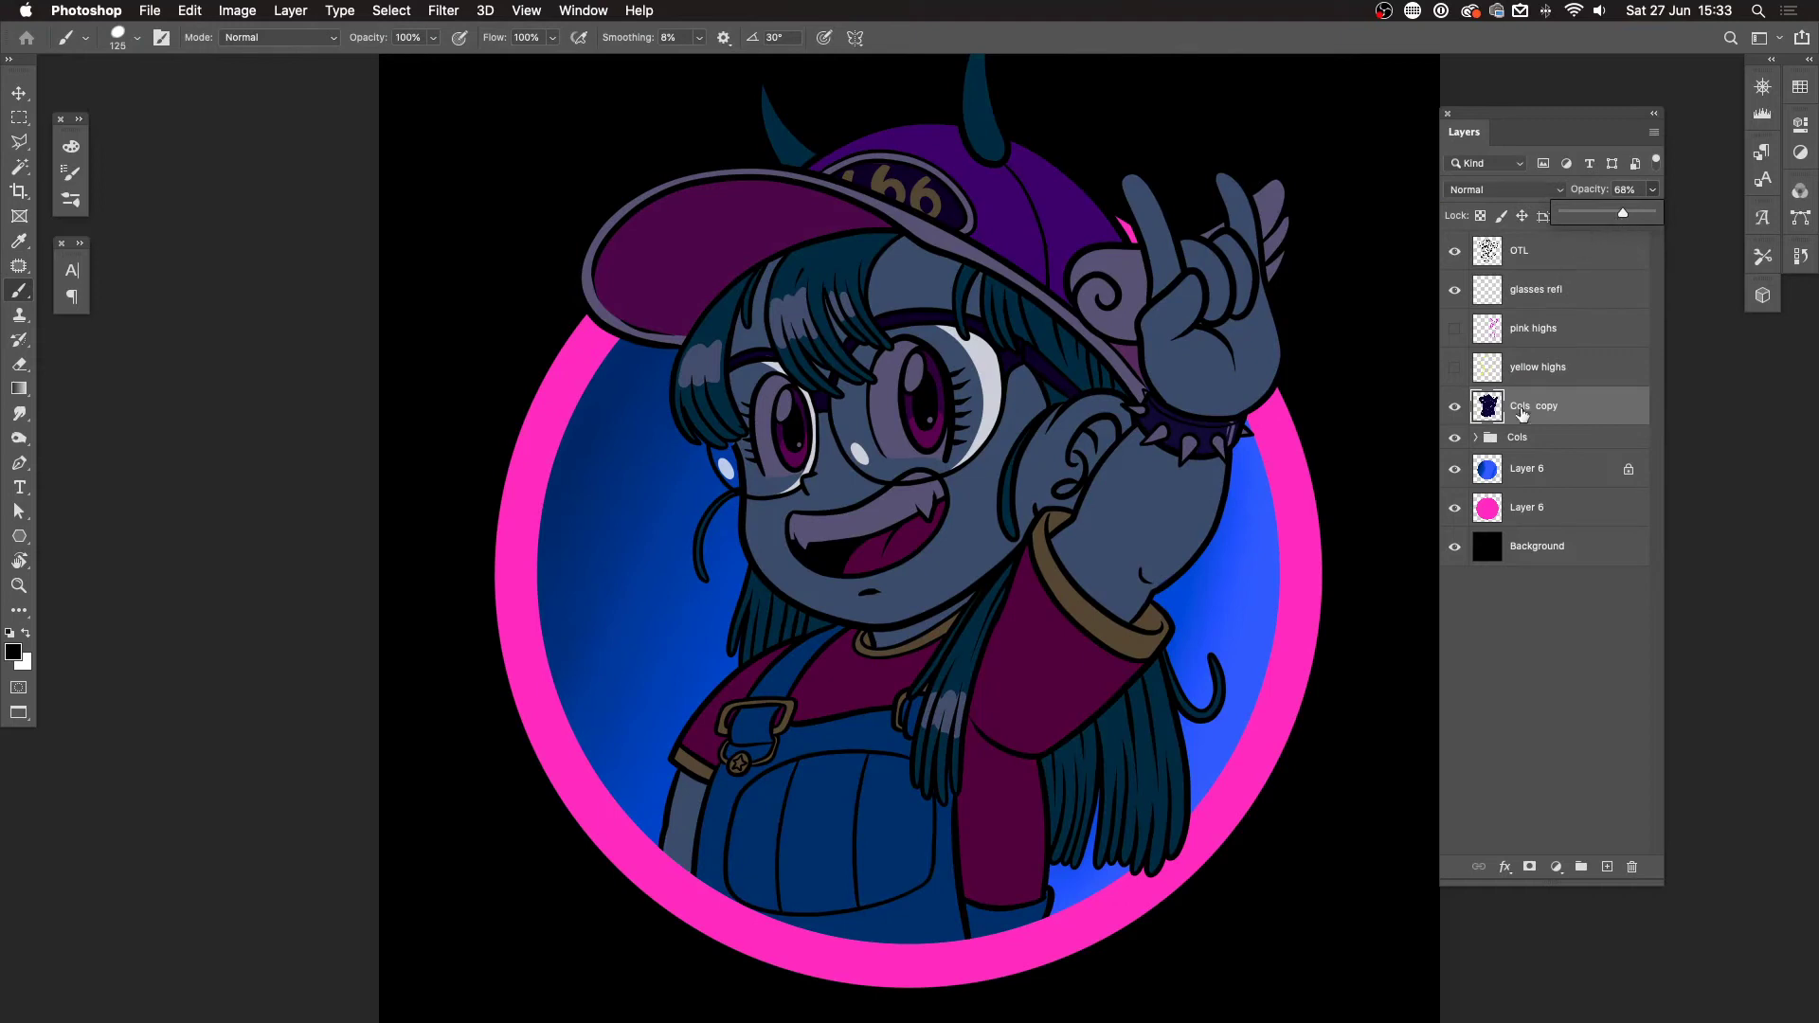
Step: Duplicate the Cols copy layer, lock the duplicate's transparent pixels and hide it
key(super+j)
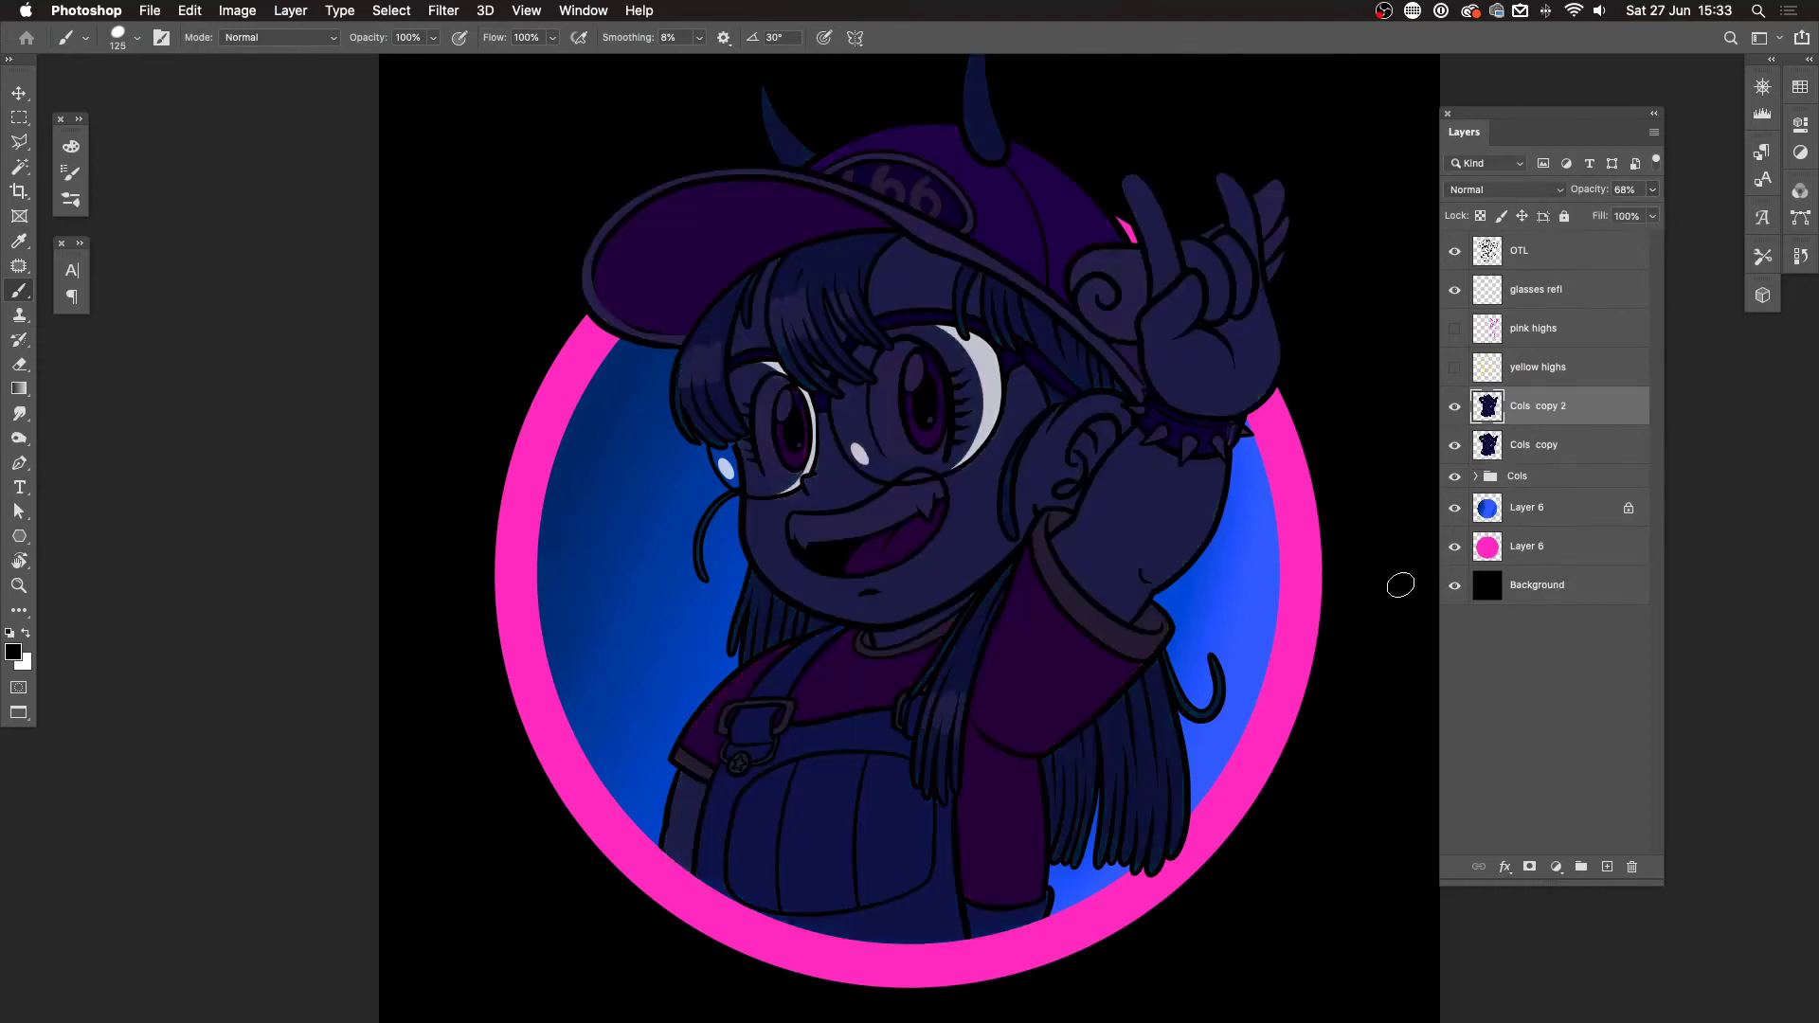
key(slash)
click(1454, 407)
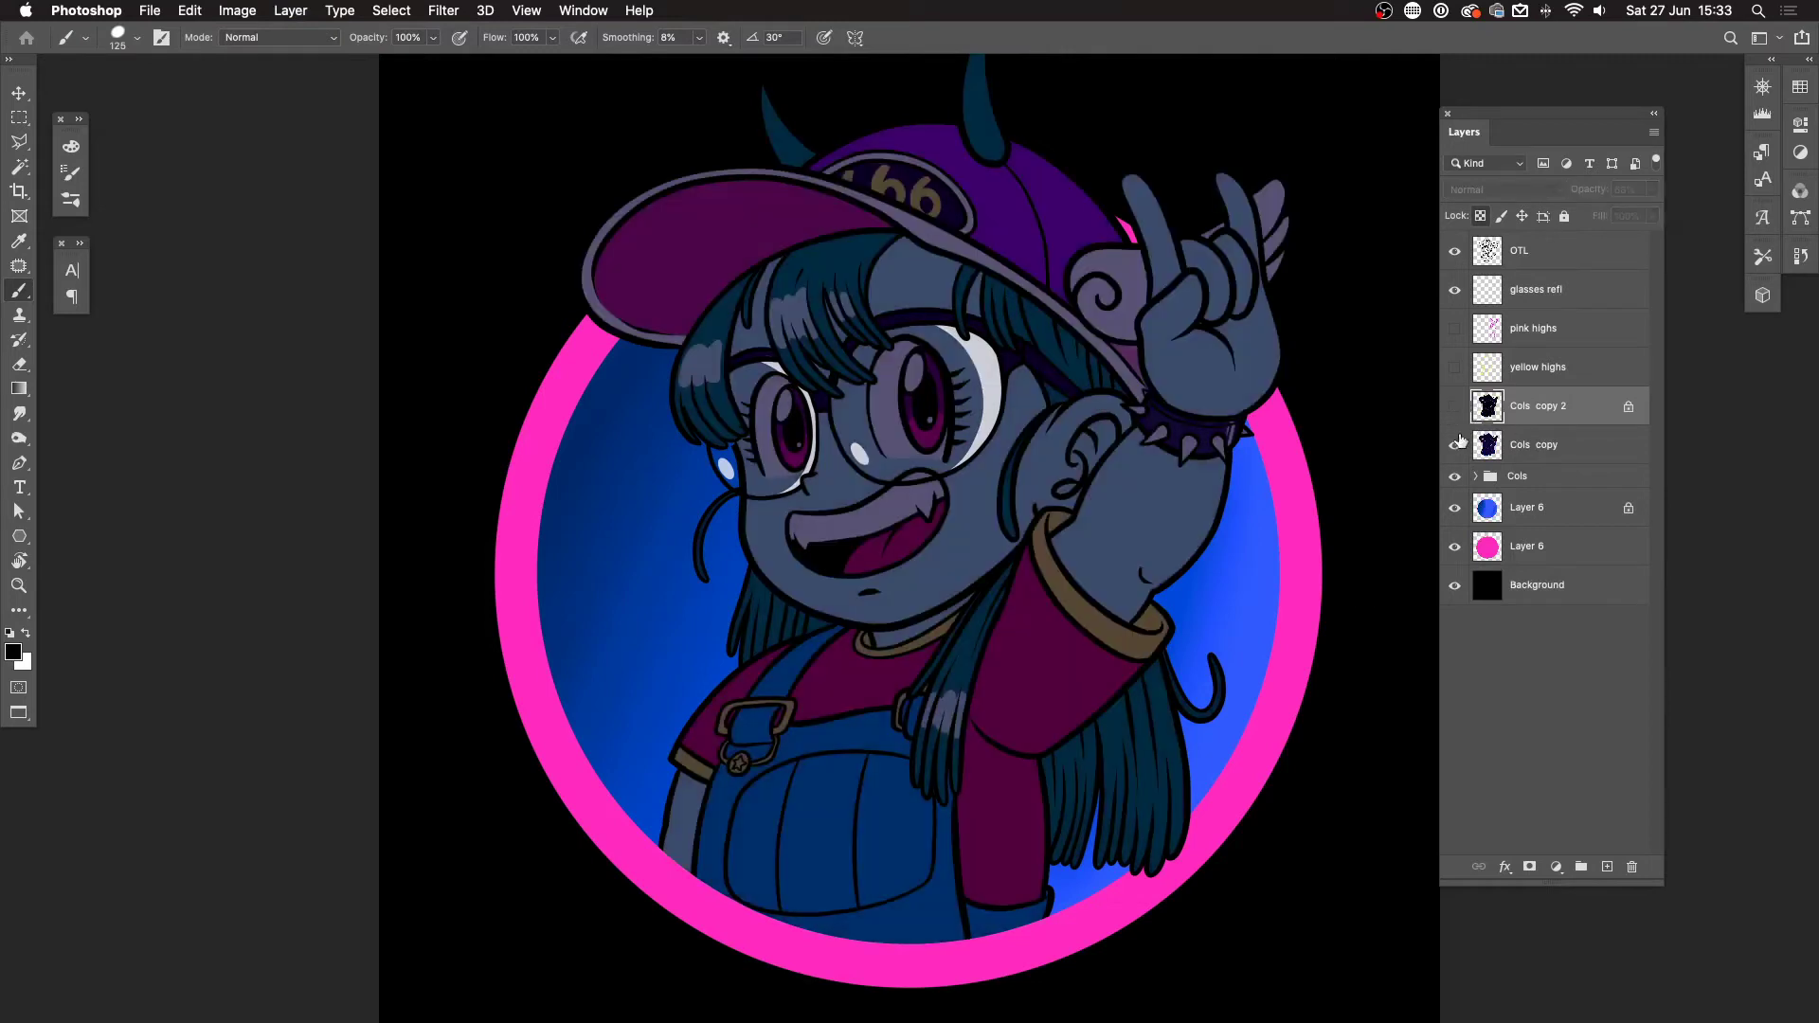
Step: Compare the Cols copy layer with its duplicate by switching their visibility, then delete the duplicate
click(1454, 445)
click(1455, 459)
click(1455, 459)
click(1455, 460)
click(1455, 445)
click(1454, 407)
click(1454, 406)
click(1454, 445)
key(BackSpace)
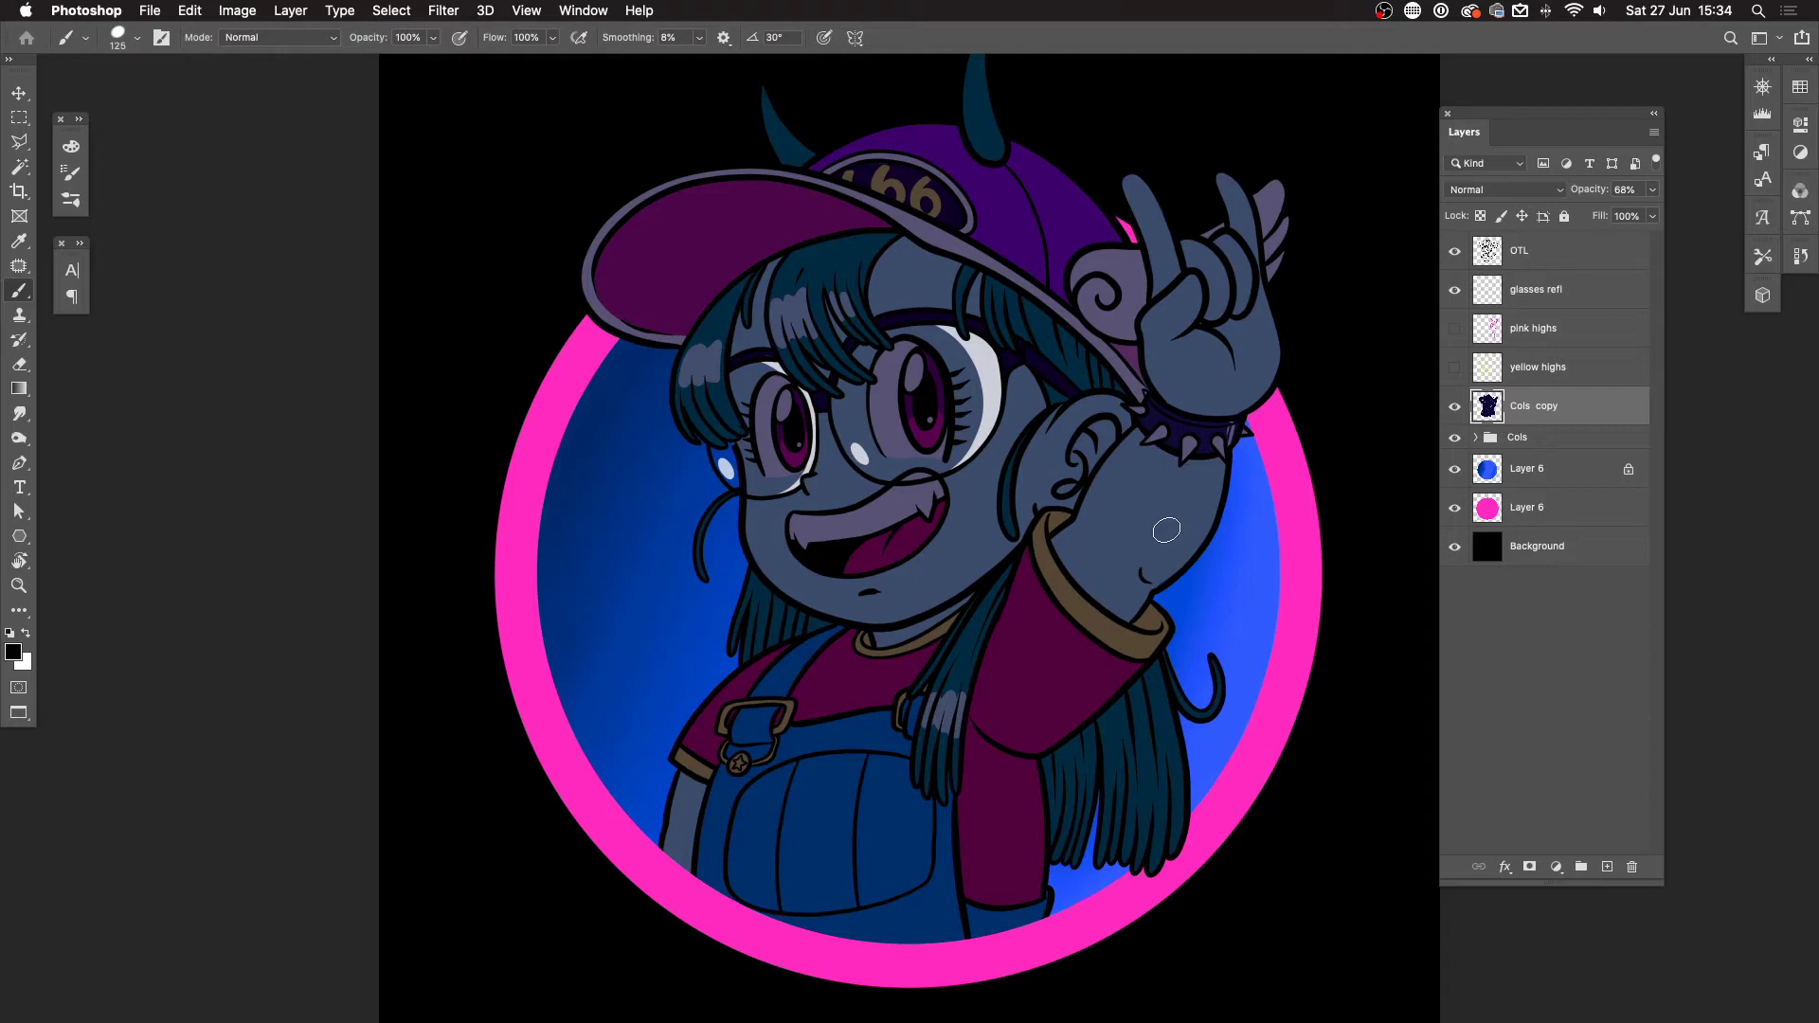
Step: Add a layer mask to the Cols copy layer and invert it to solid black
key(super+minus)
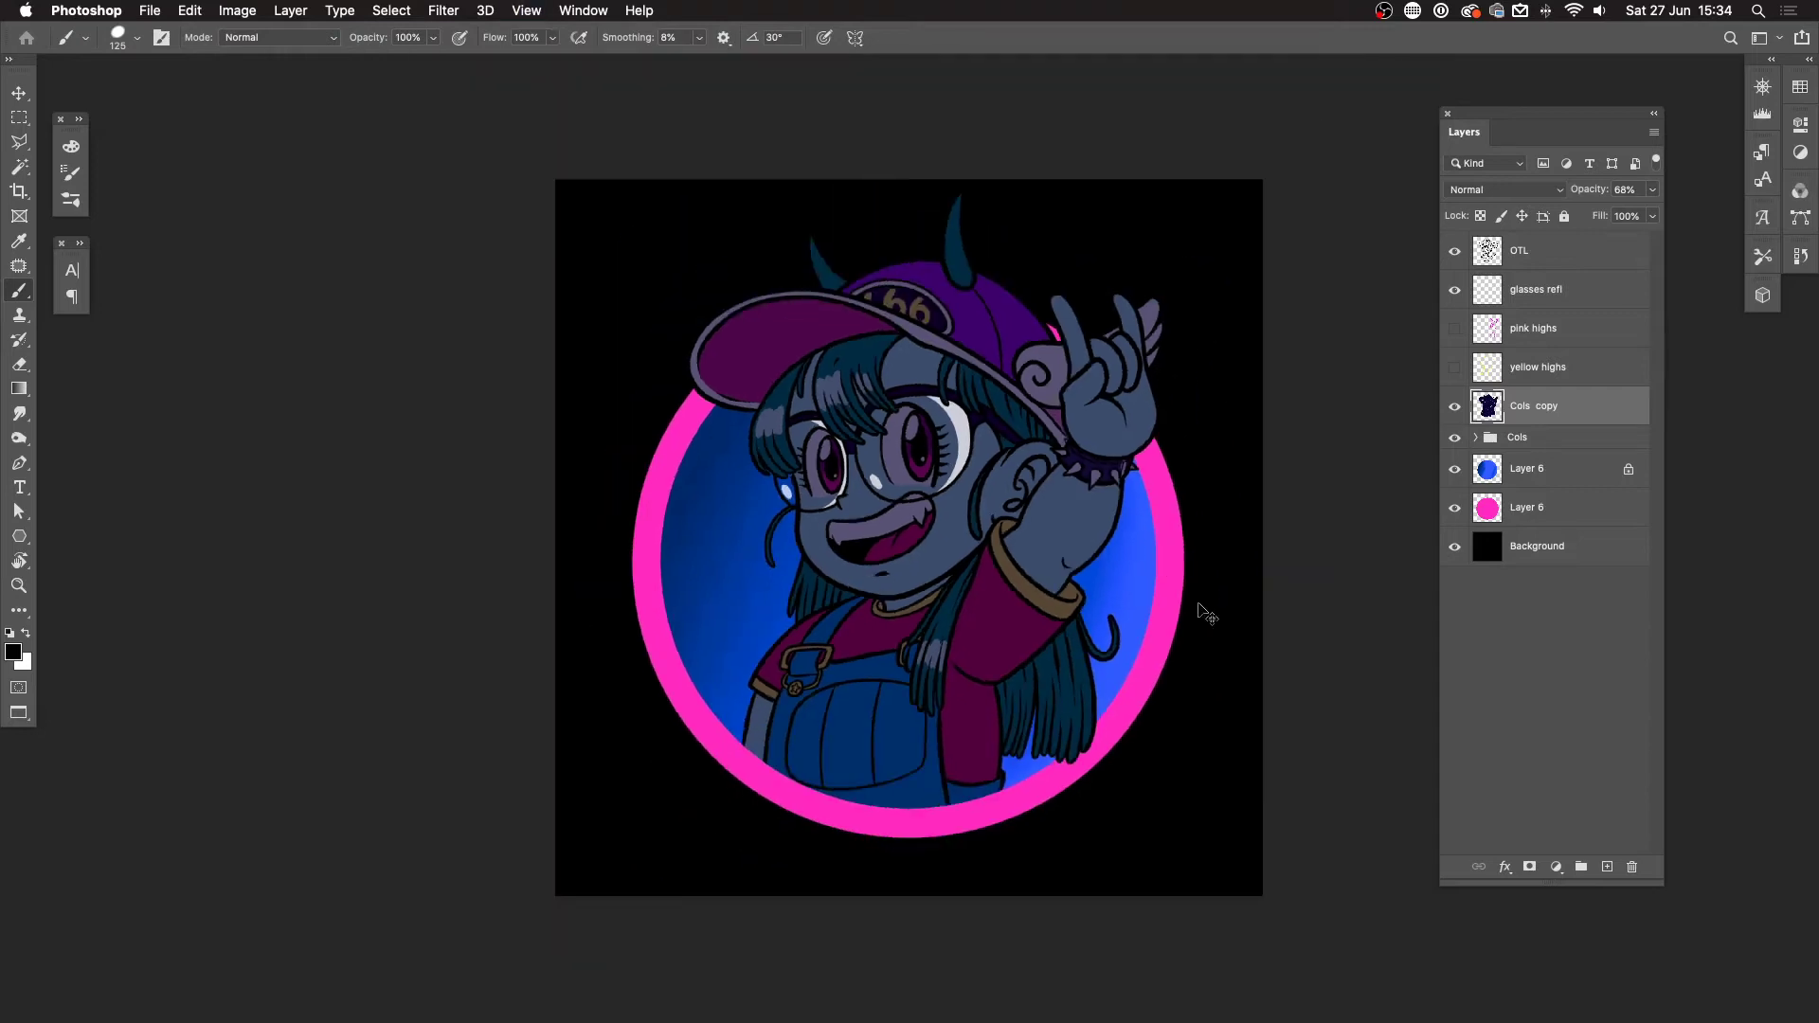
key(super+equal)
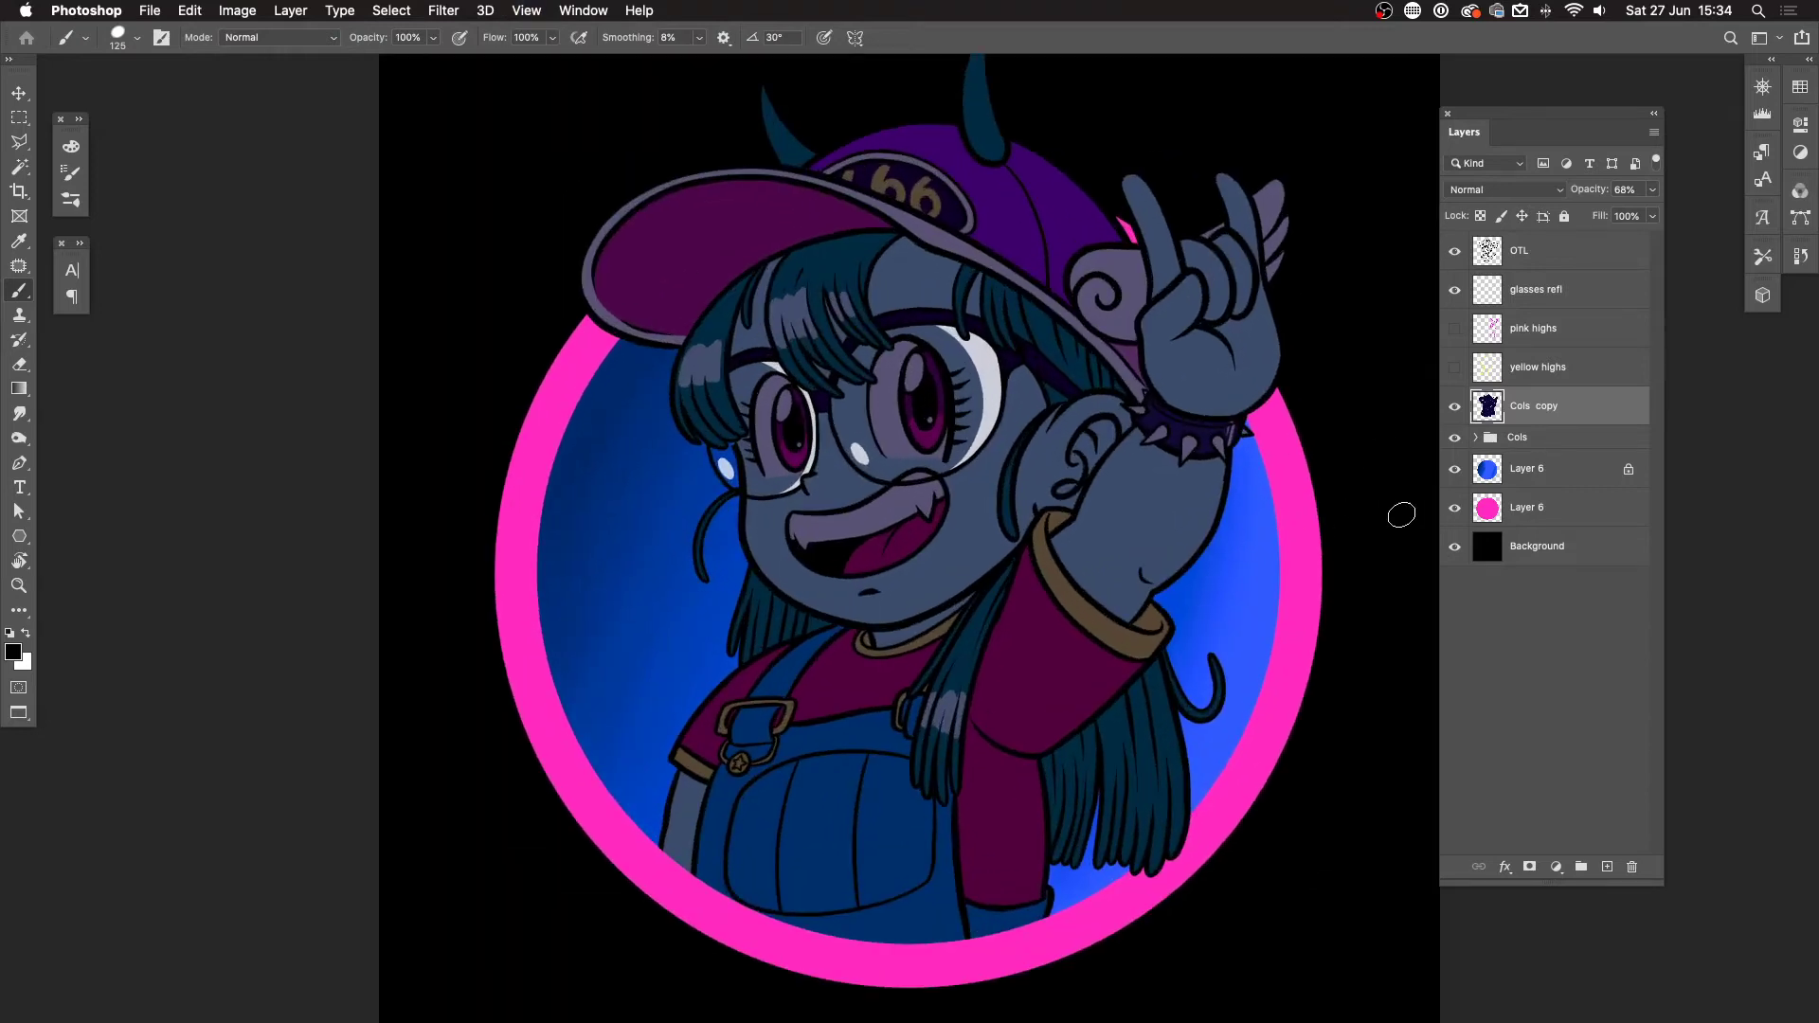
click(1529, 867)
click(1453, 414)
click(1453, 414)
key(super+i)
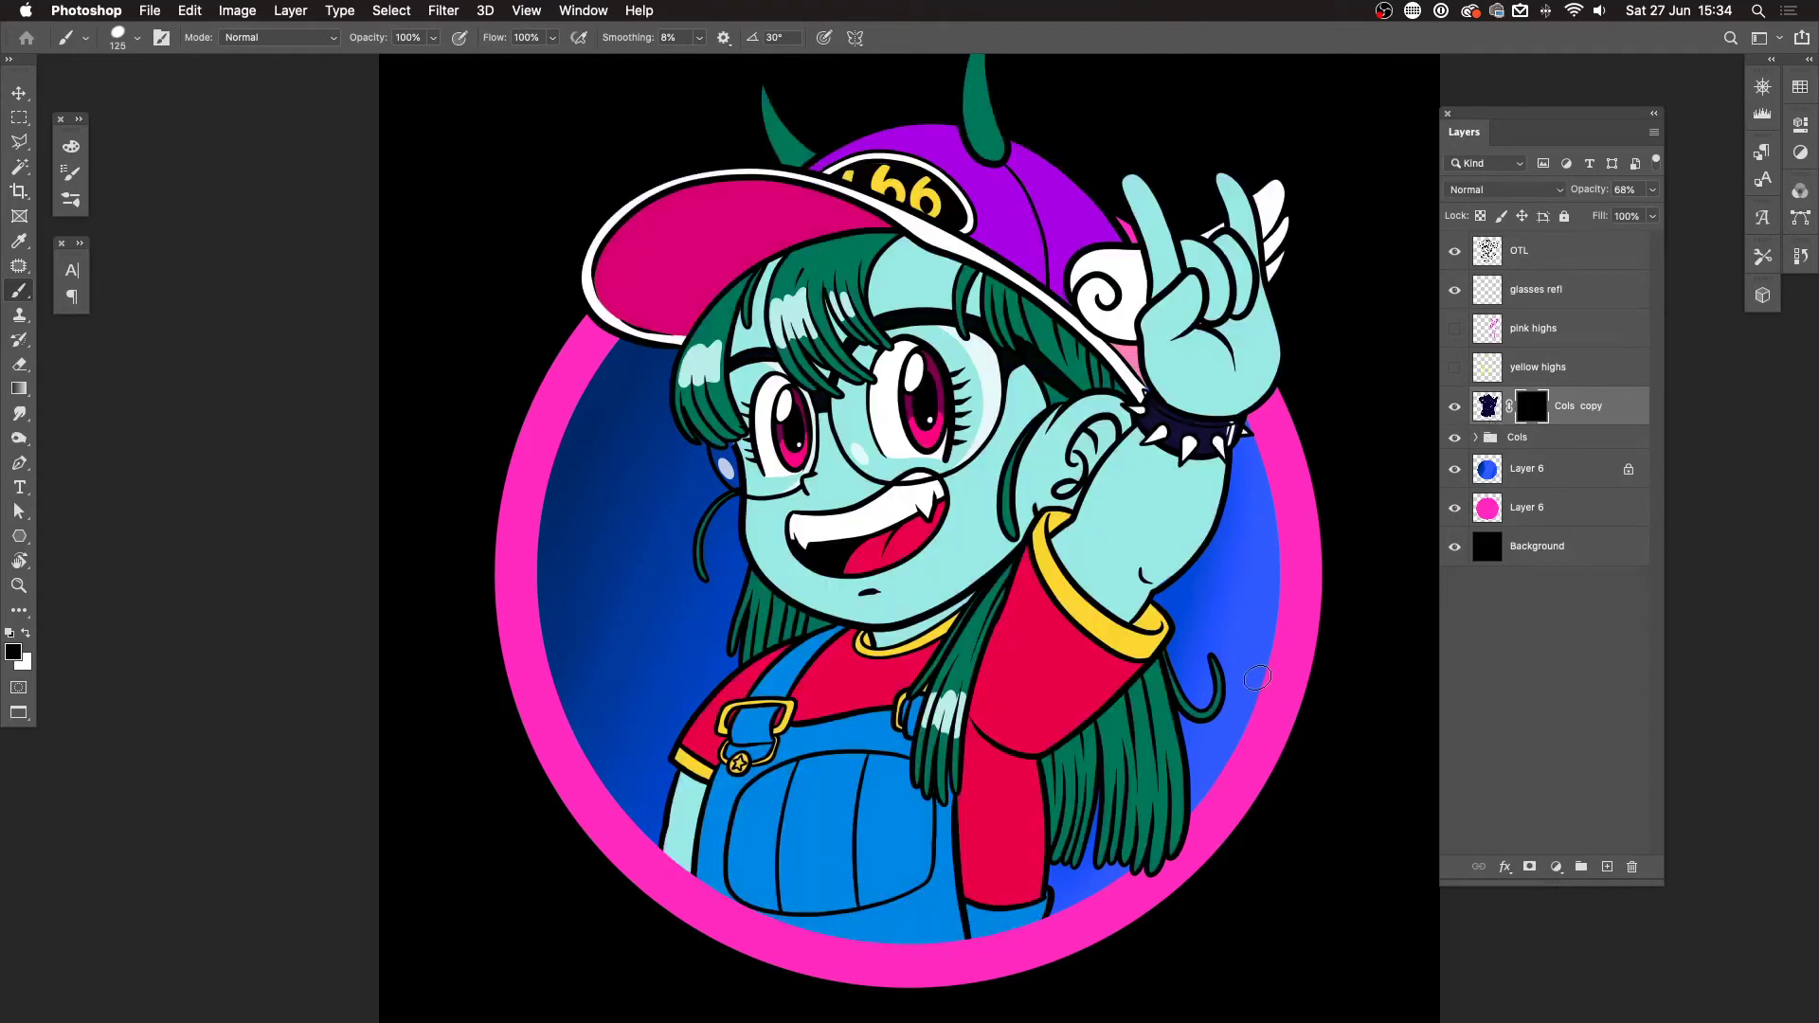
Step: Paint white on the mask to reveal shadow along the outer forearm, the back of the hand and the raised fingers
key(x)
mouse_move(1214, 452)
mouse_down()
mouse_move(1127, 616)
mouse_move(1219, 459)
mouse_up()
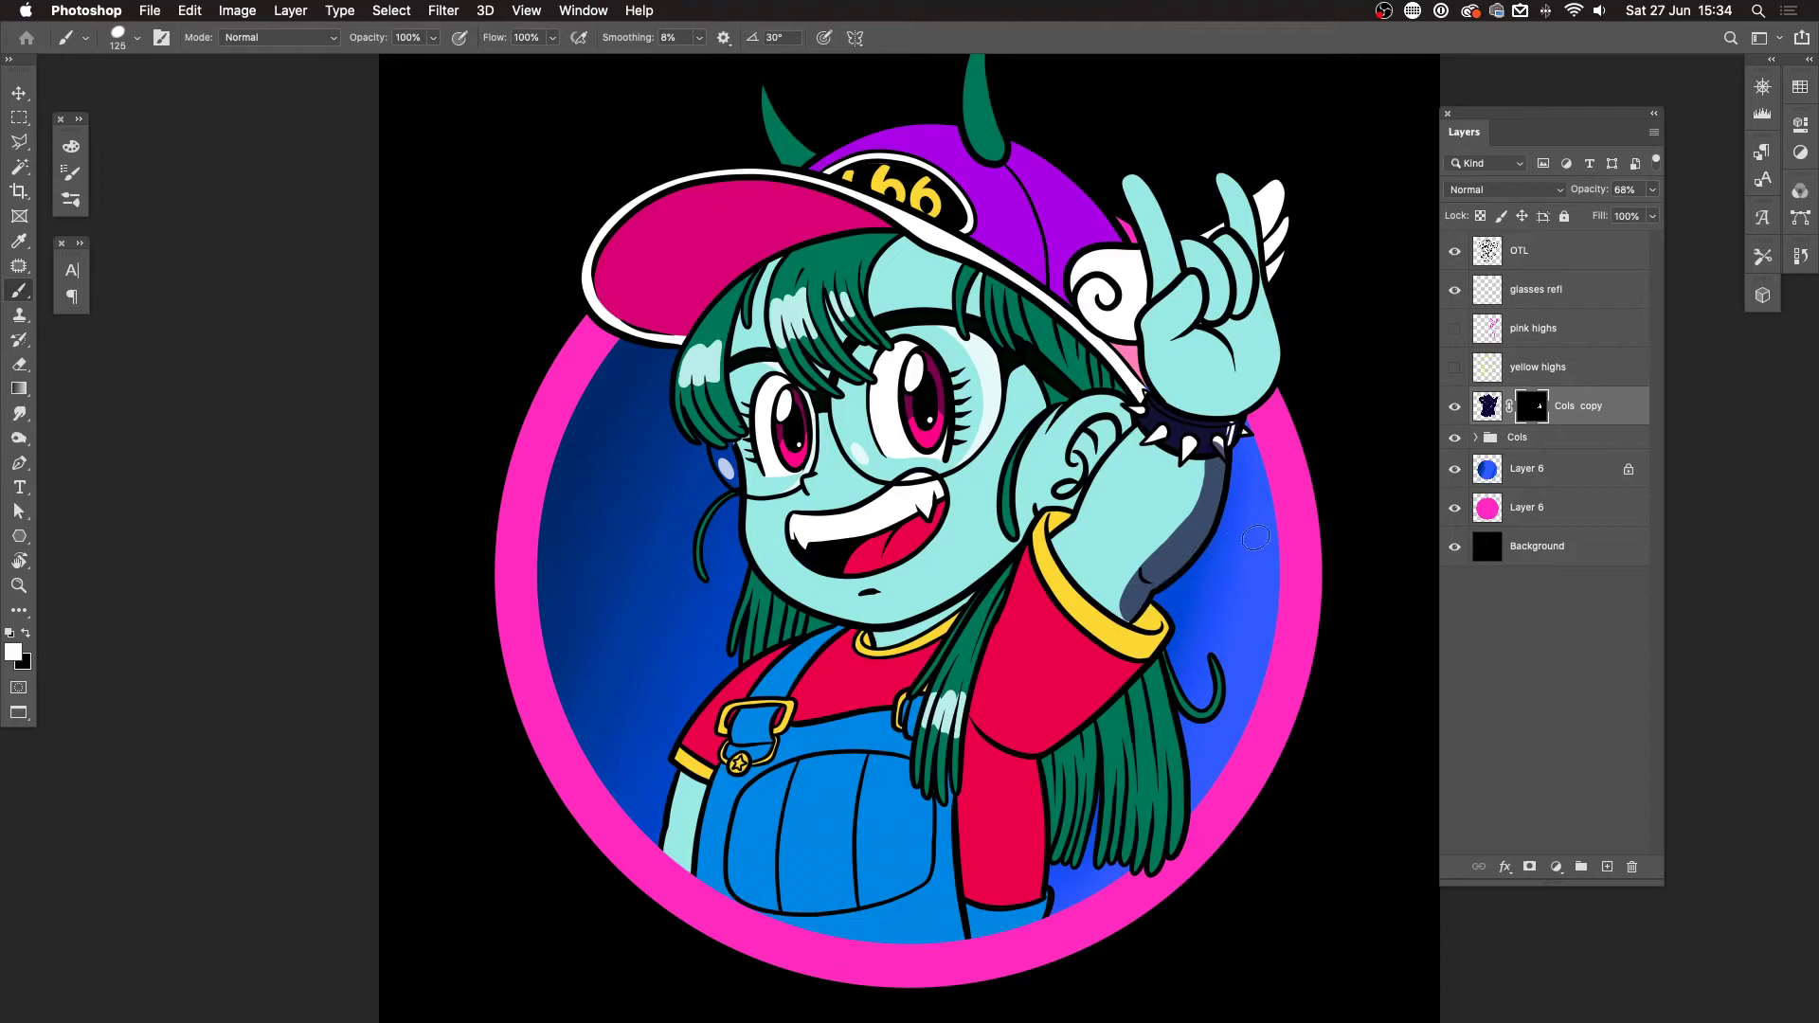
mouse_move(1117, 620)
mouse_down()
mouse_move(1191, 512)
mouse_move(1251, 360)
mouse_move(1217, 432)
mouse_move(1258, 388)
mouse_move(1268, 342)
mouse_move(1230, 169)
mouse_move(1167, 225)
mouse_move(1136, 182)
mouse_move(1180, 286)
mouse_up()
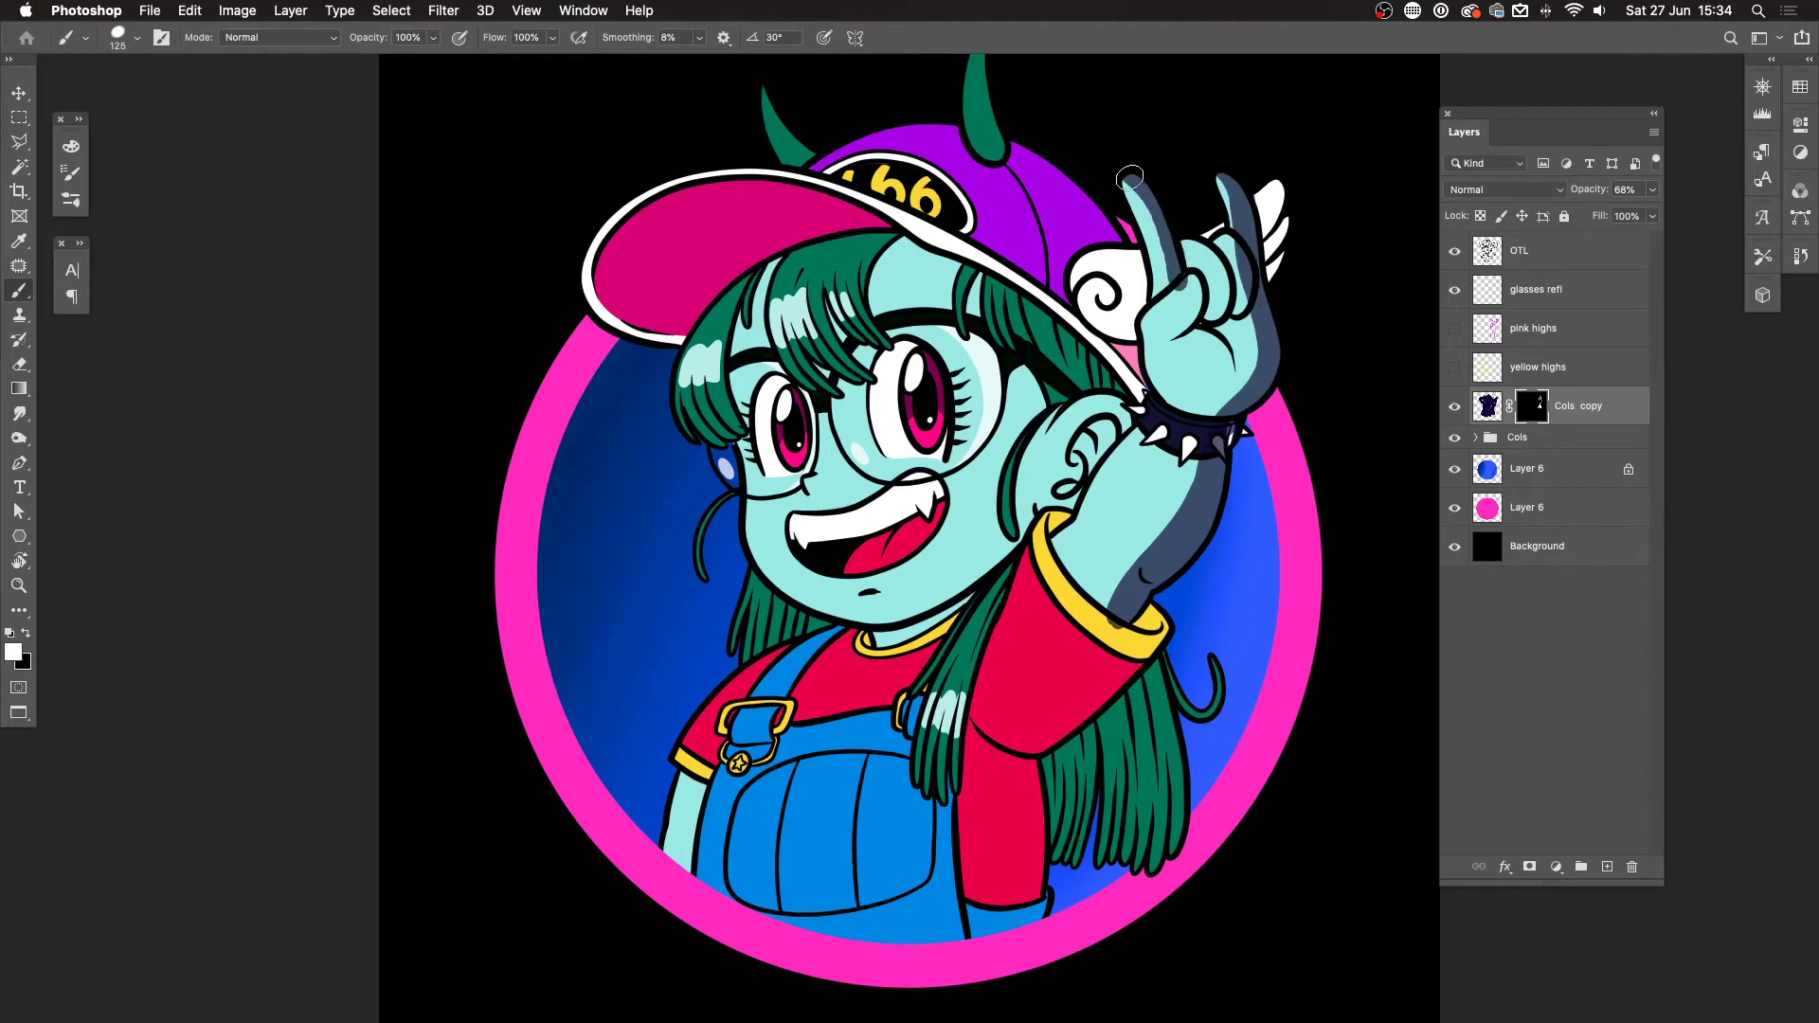
drag(1129, 176, 1175, 278)
Step: Set the brush smoothing to 44% and paint shadow onto the mask around the curled fingers and palm
click(699, 37)
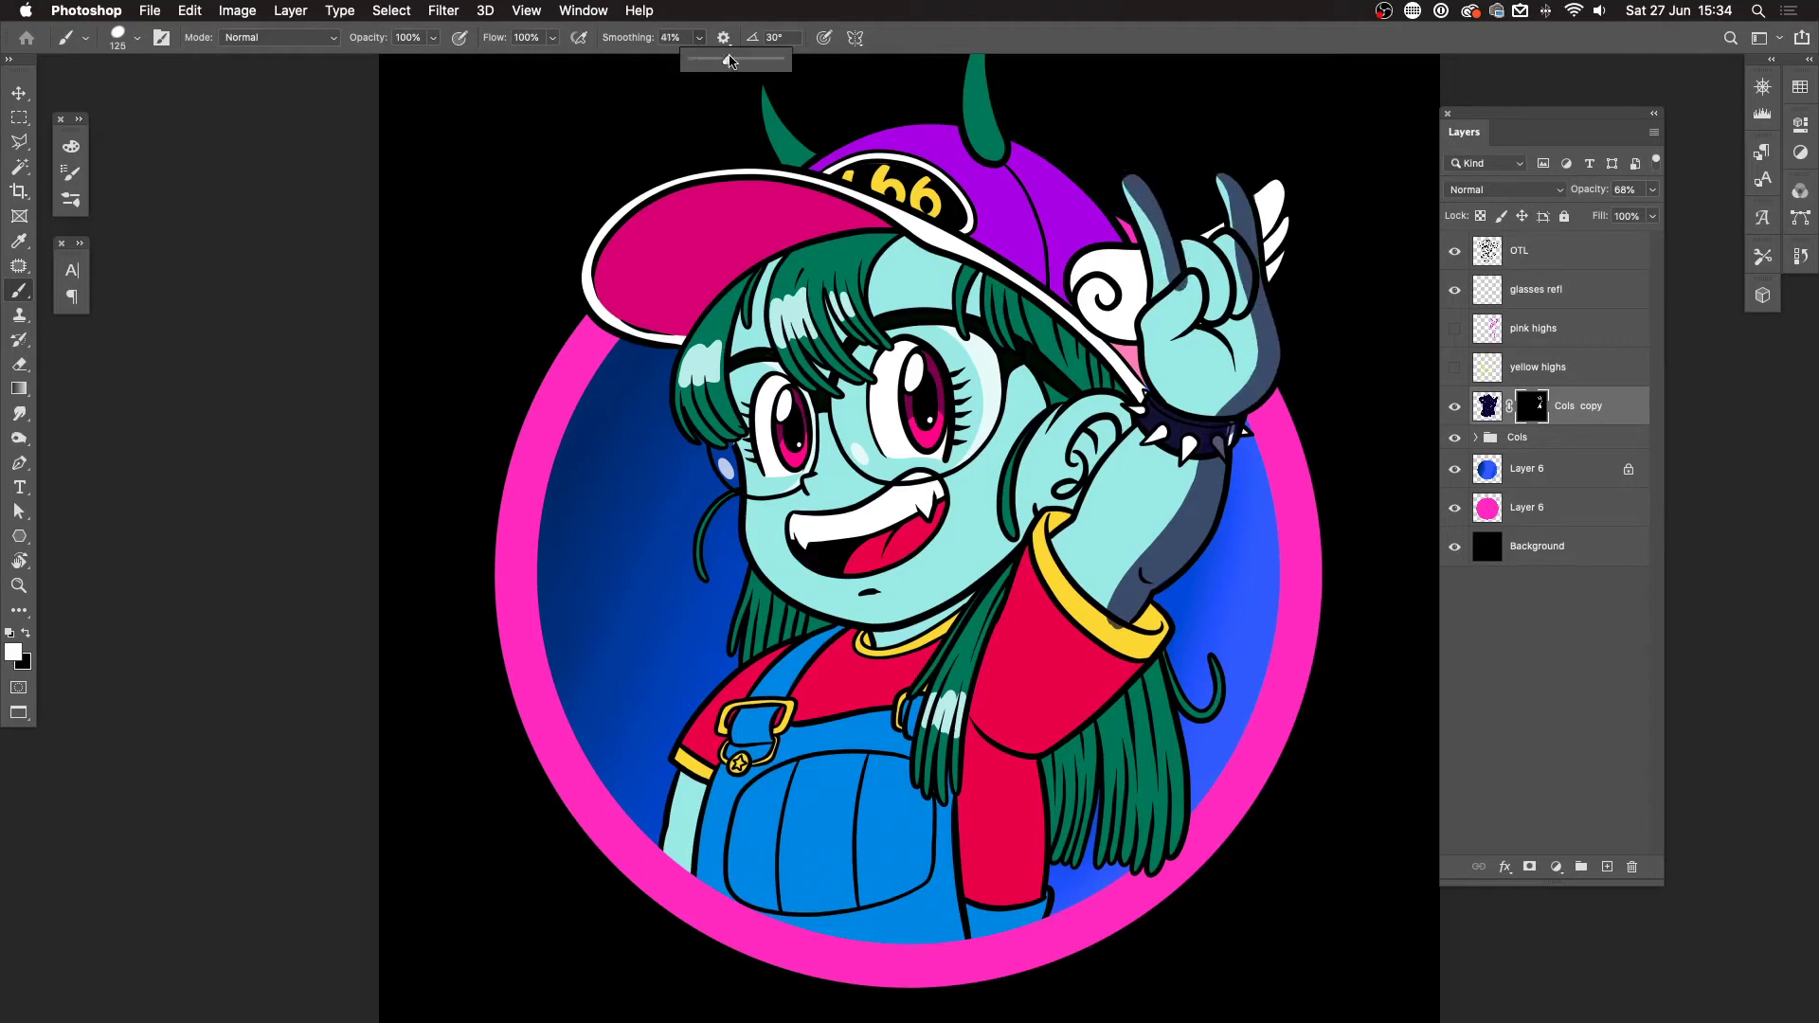
click(1195, 275)
drag(1195, 275, 1165, 343)
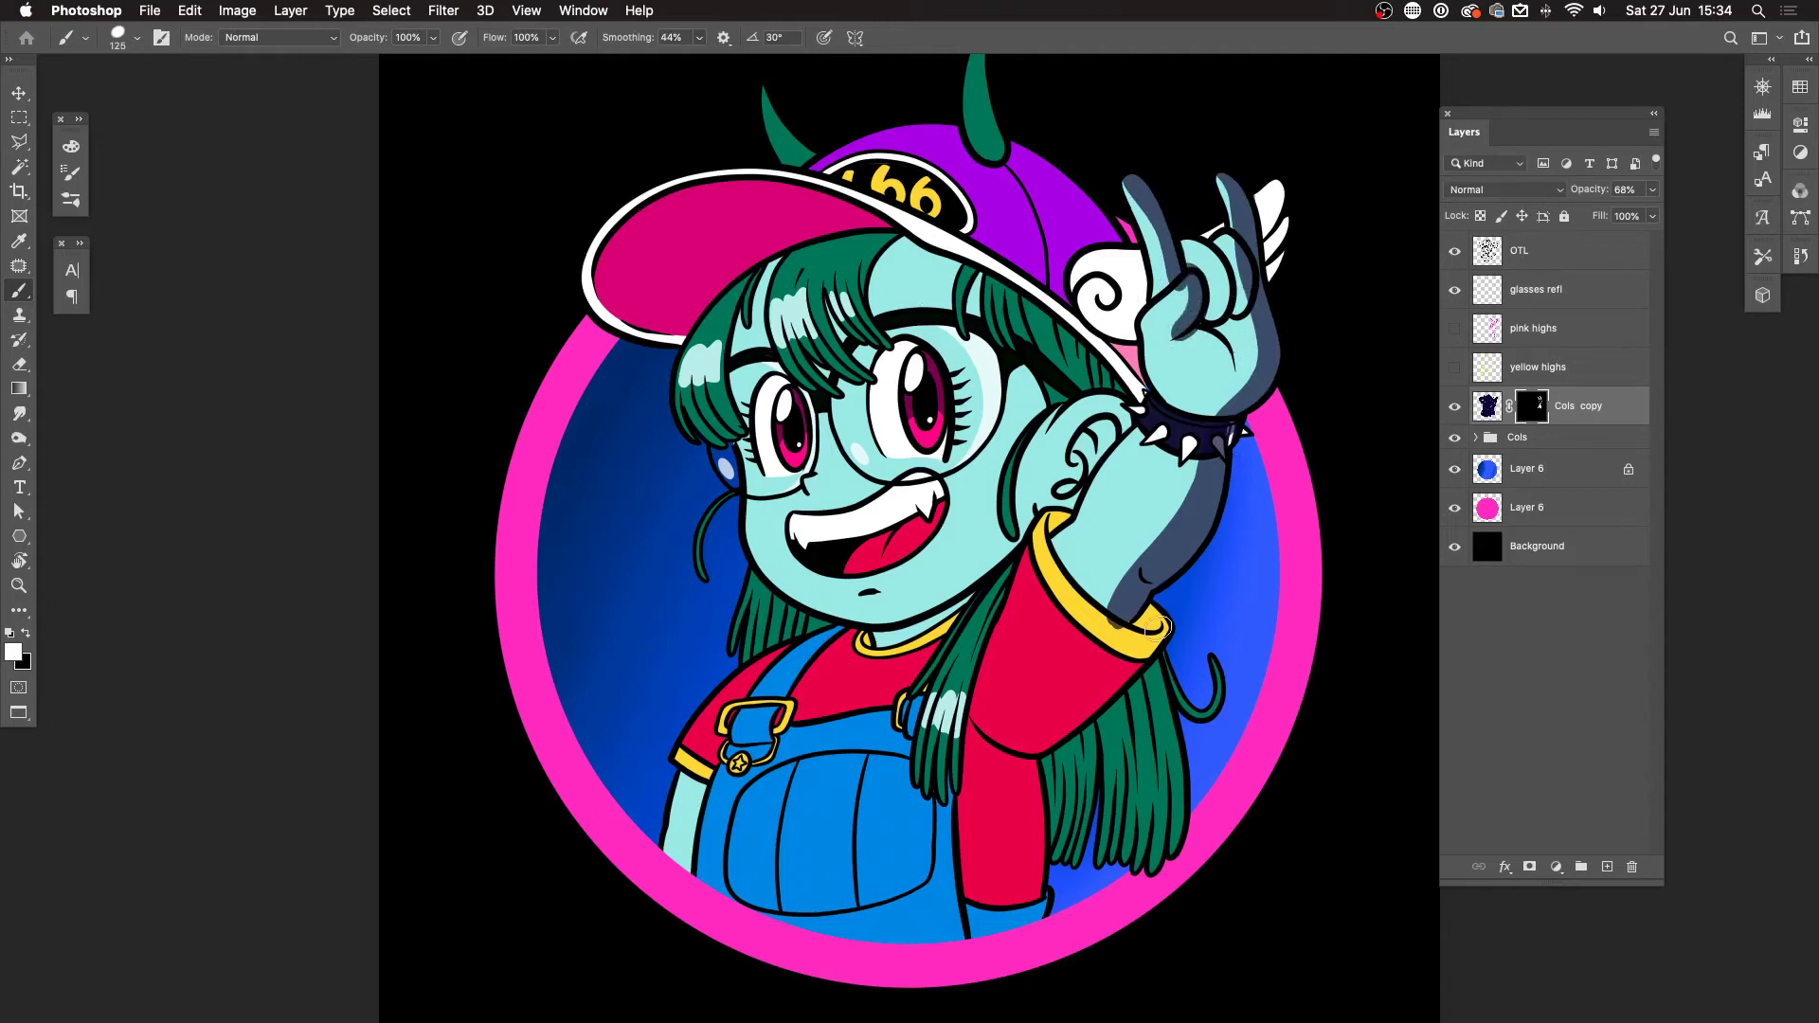
Step: Reveal shadow on the yellow cuff and red sleeve's underside, the jaw and ear, and the hair and brim under the cap
drag(1157, 626, 1038, 740)
drag(1145, 616, 1021, 746)
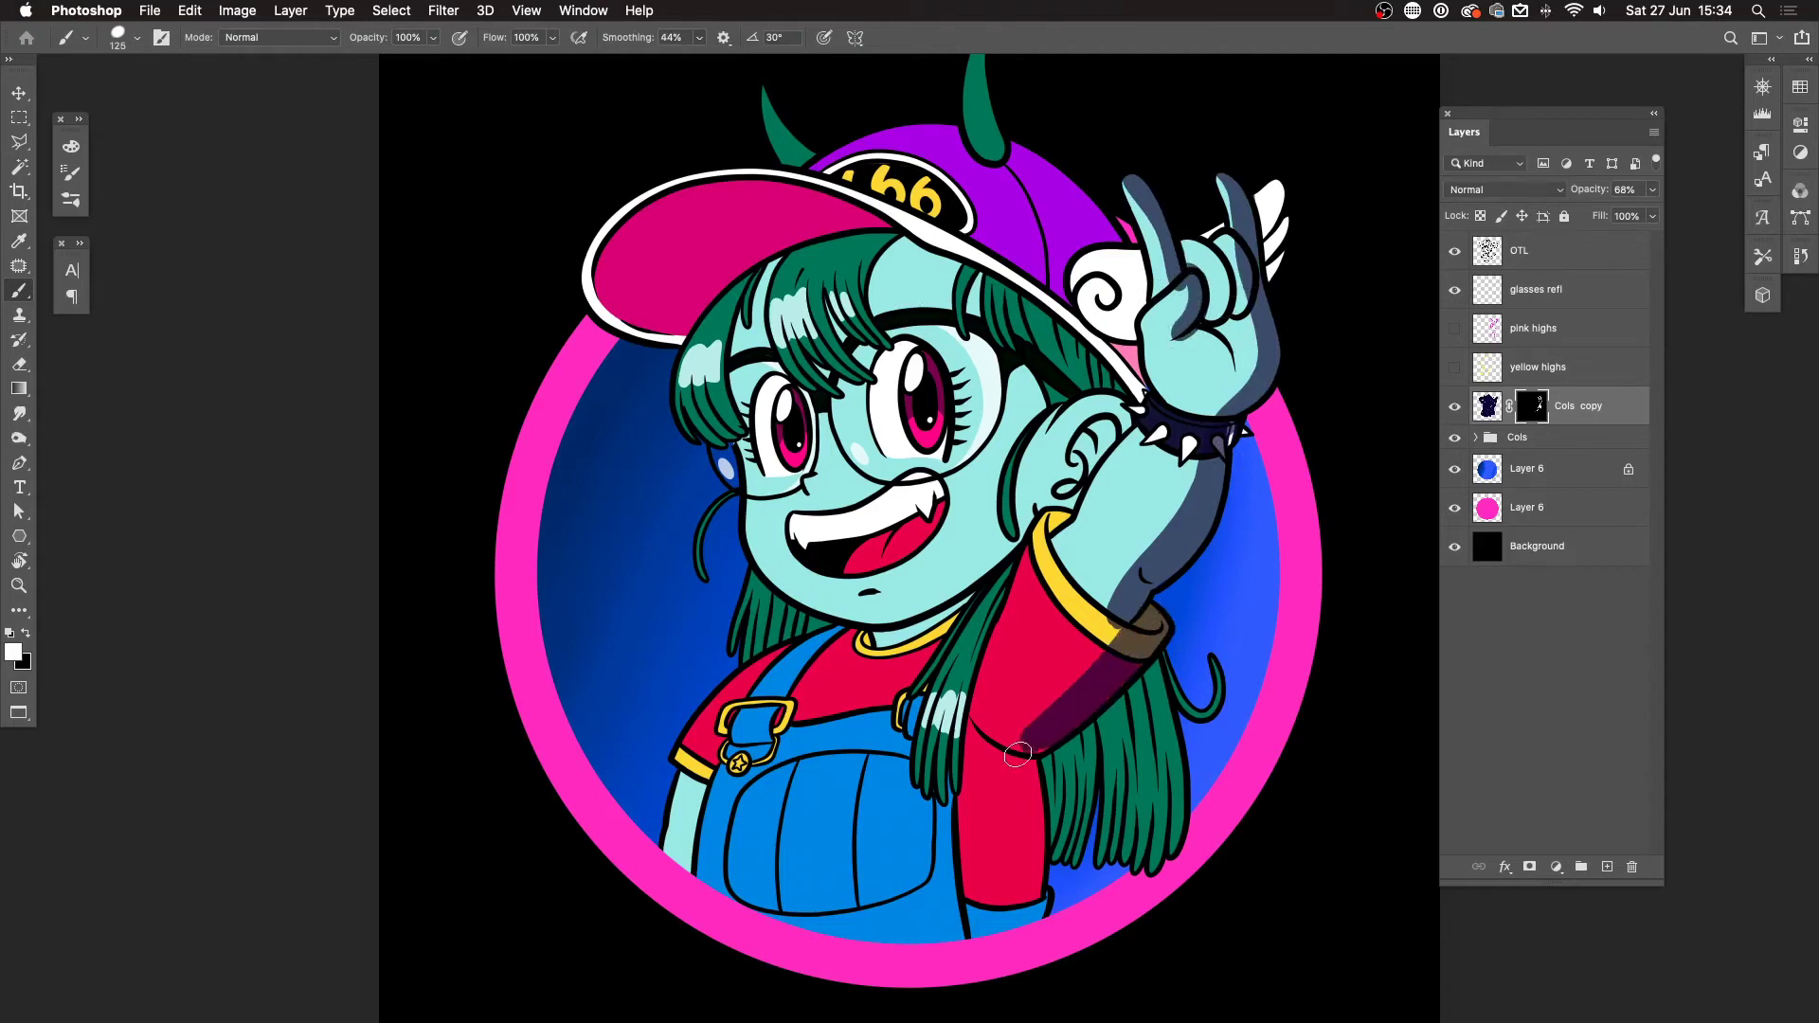
mouse_move(874, 621)
mouse_down()
mouse_move(1002, 557)
mouse_move(1024, 400)
mouse_move(997, 325)
mouse_move(942, 258)
mouse_move(834, 200)
mouse_move(757, 216)
mouse_move(686, 293)
mouse_move(682, 346)
mouse_move(795, 289)
mouse_move(881, 277)
mouse_move(971, 305)
mouse_move(1014, 345)
mouse_move(1029, 468)
mouse_move(1041, 422)
mouse_move(1025, 436)
mouse_move(1060, 387)
mouse_move(1024, 525)
mouse_move(1126, 420)
mouse_move(1093, 361)
mouse_move(1021, 303)
mouse_move(816, 216)
mouse_move(716, 282)
mouse_move(695, 324)
mouse_move(877, 269)
mouse_move(961, 299)
mouse_move(776, 254)
mouse_move(819, 238)
mouse_move(950, 289)
mouse_move(798, 241)
mouse_move(1066, 329)
mouse_move(988, 281)
mouse_move(1068, 370)
mouse_move(1067, 353)
mouse_move(1055, 456)
mouse_move(1078, 388)
mouse_move(1047, 500)
mouse_move(1094, 384)
mouse_move(1048, 490)
mouse_move(1084, 395)
mouse_move(1099, 450)
mouse_move(1050, 447)
mouse_move(1109, 406)
mouse_move(1019, 513)
mouse_up()
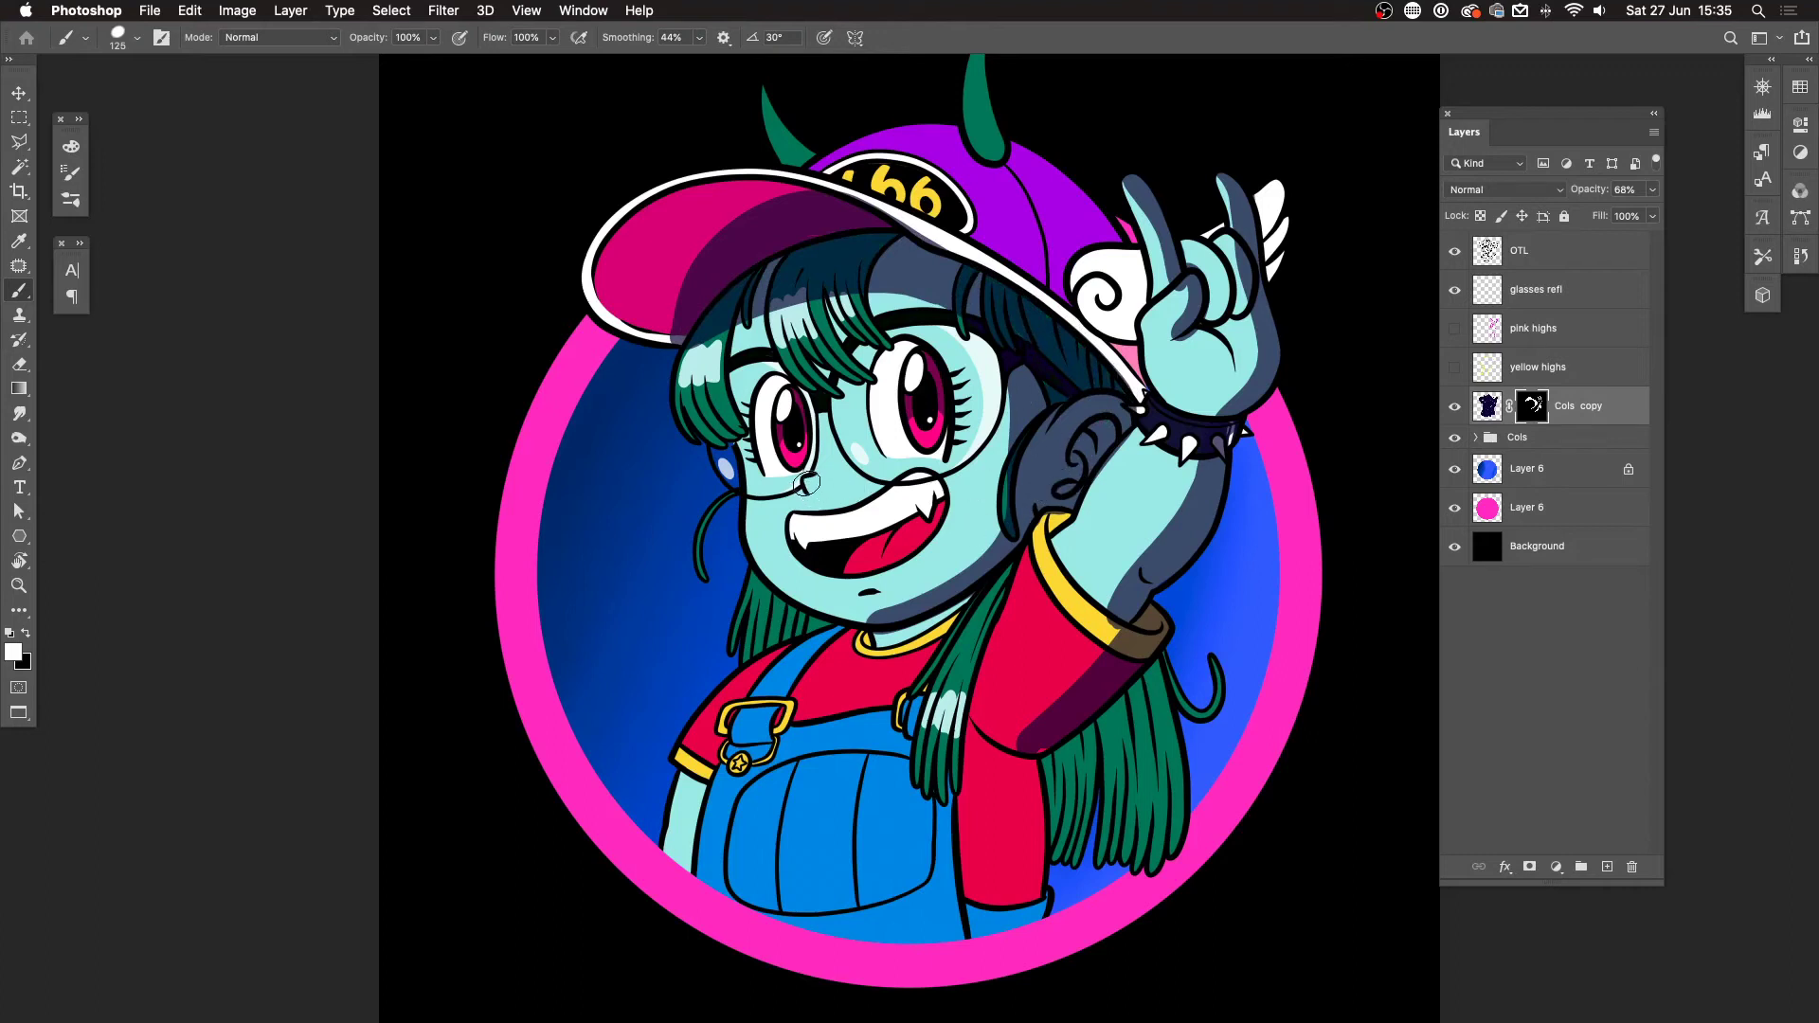
Step: Paint shadow onto the mask over the tip of the nose
drag(807, 485, 811, 492)
Step: Test the smoothed brush with white strokes on a new layer above glasses refl and delete that layer
click(1555, 287)
key(x)
click(1607, 865)
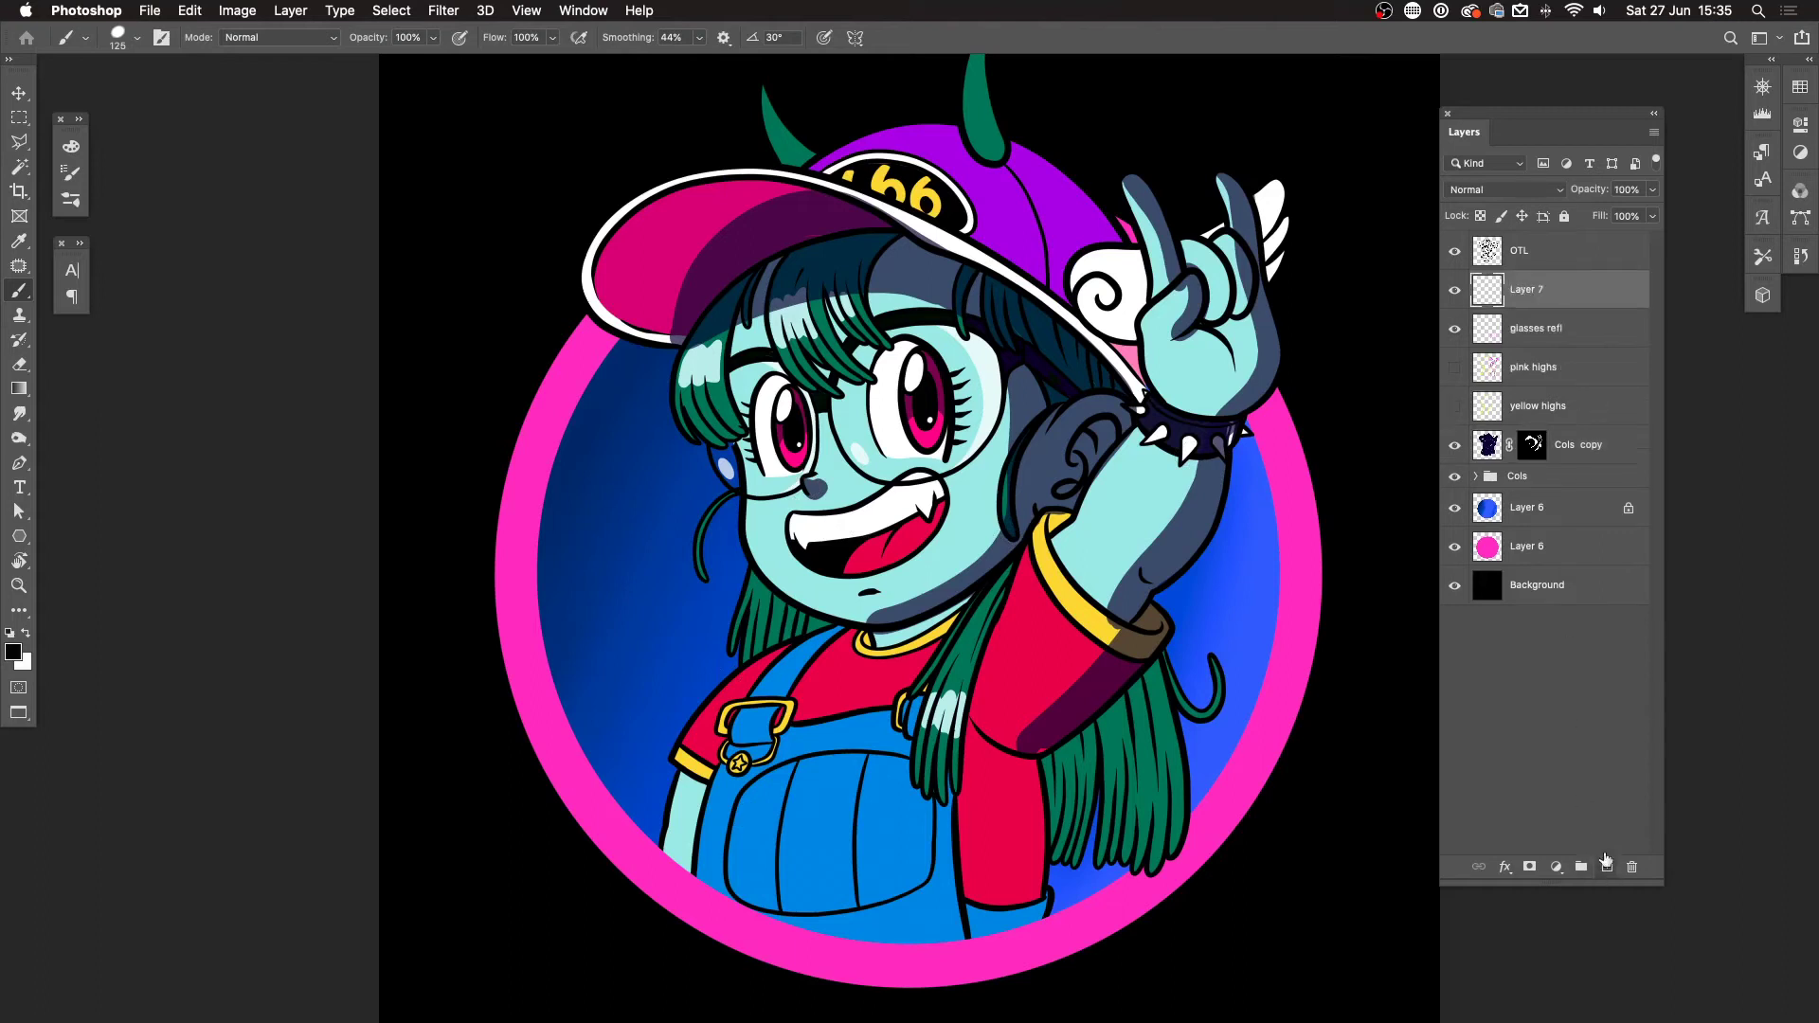
key(x)
mouse_move(459, 370)
mouse_down()
mouse_move(616, 464)
mouse_move(555, 400)
mouse_up()
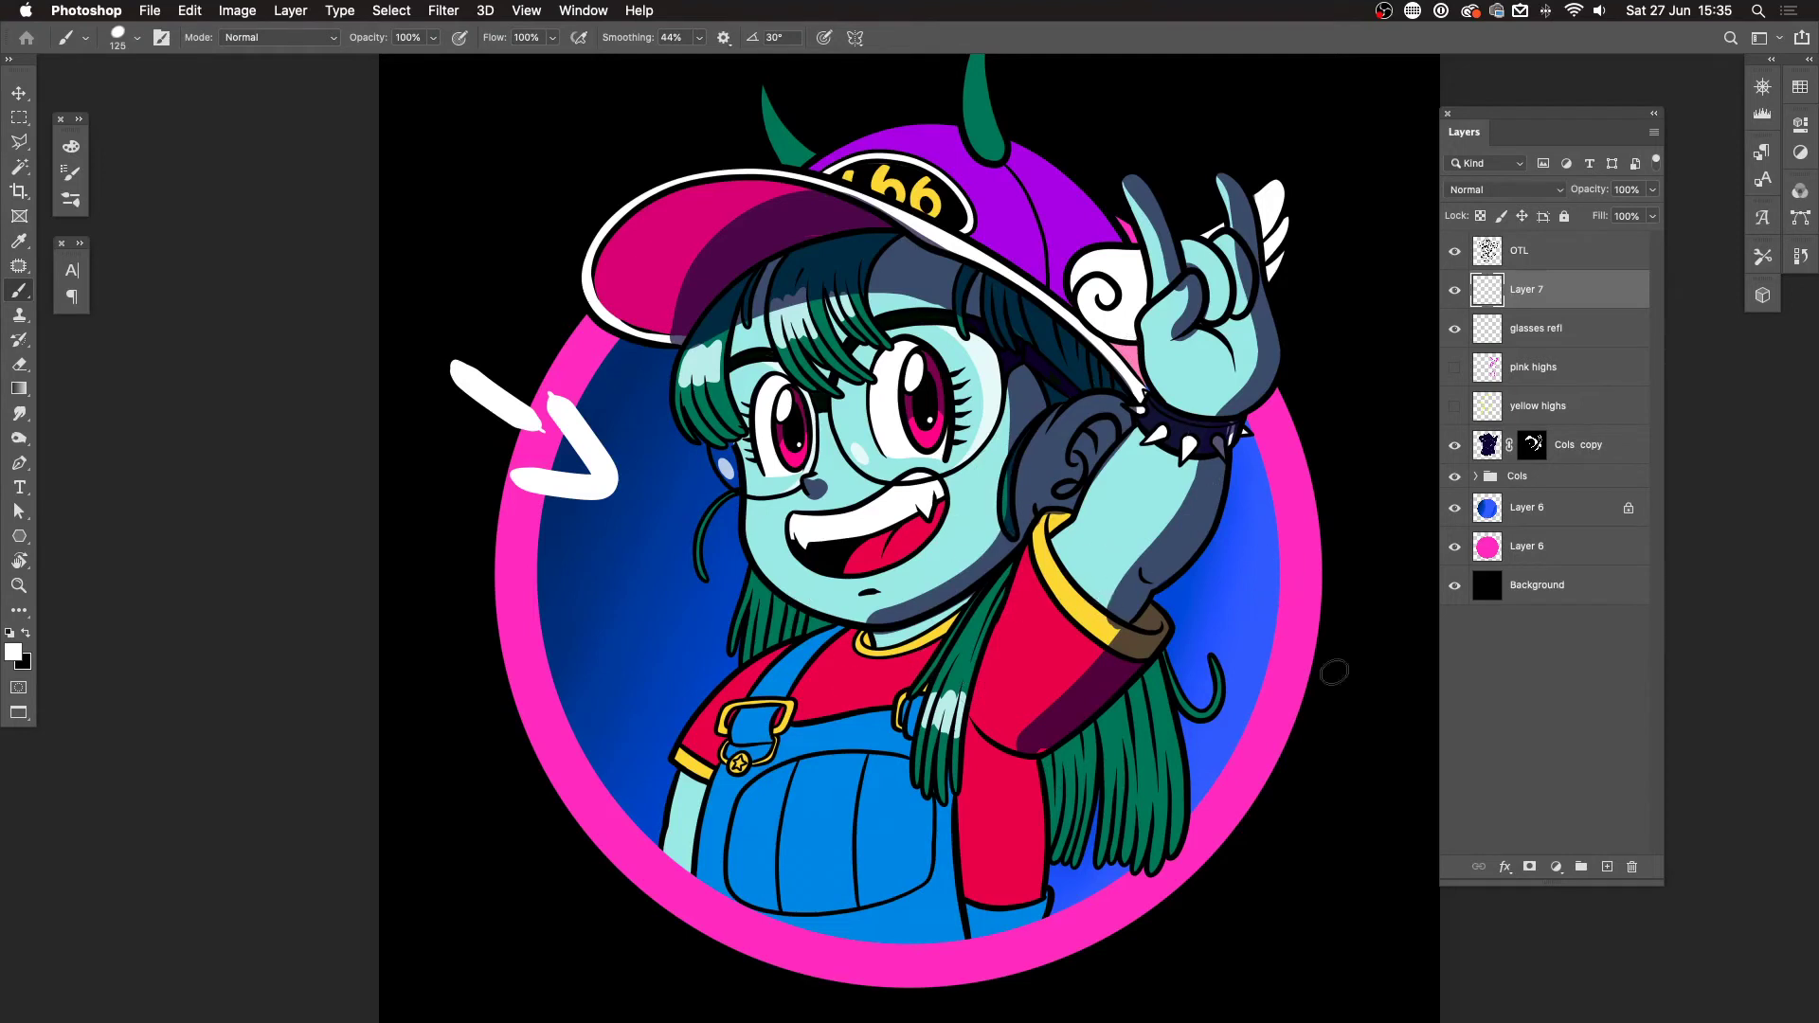
key(Delete)
Step: On the Cols copy mask, extend the shadow along the jaw and cheek, between the eyes and across the forehead under the fringe
click(1534, 408)
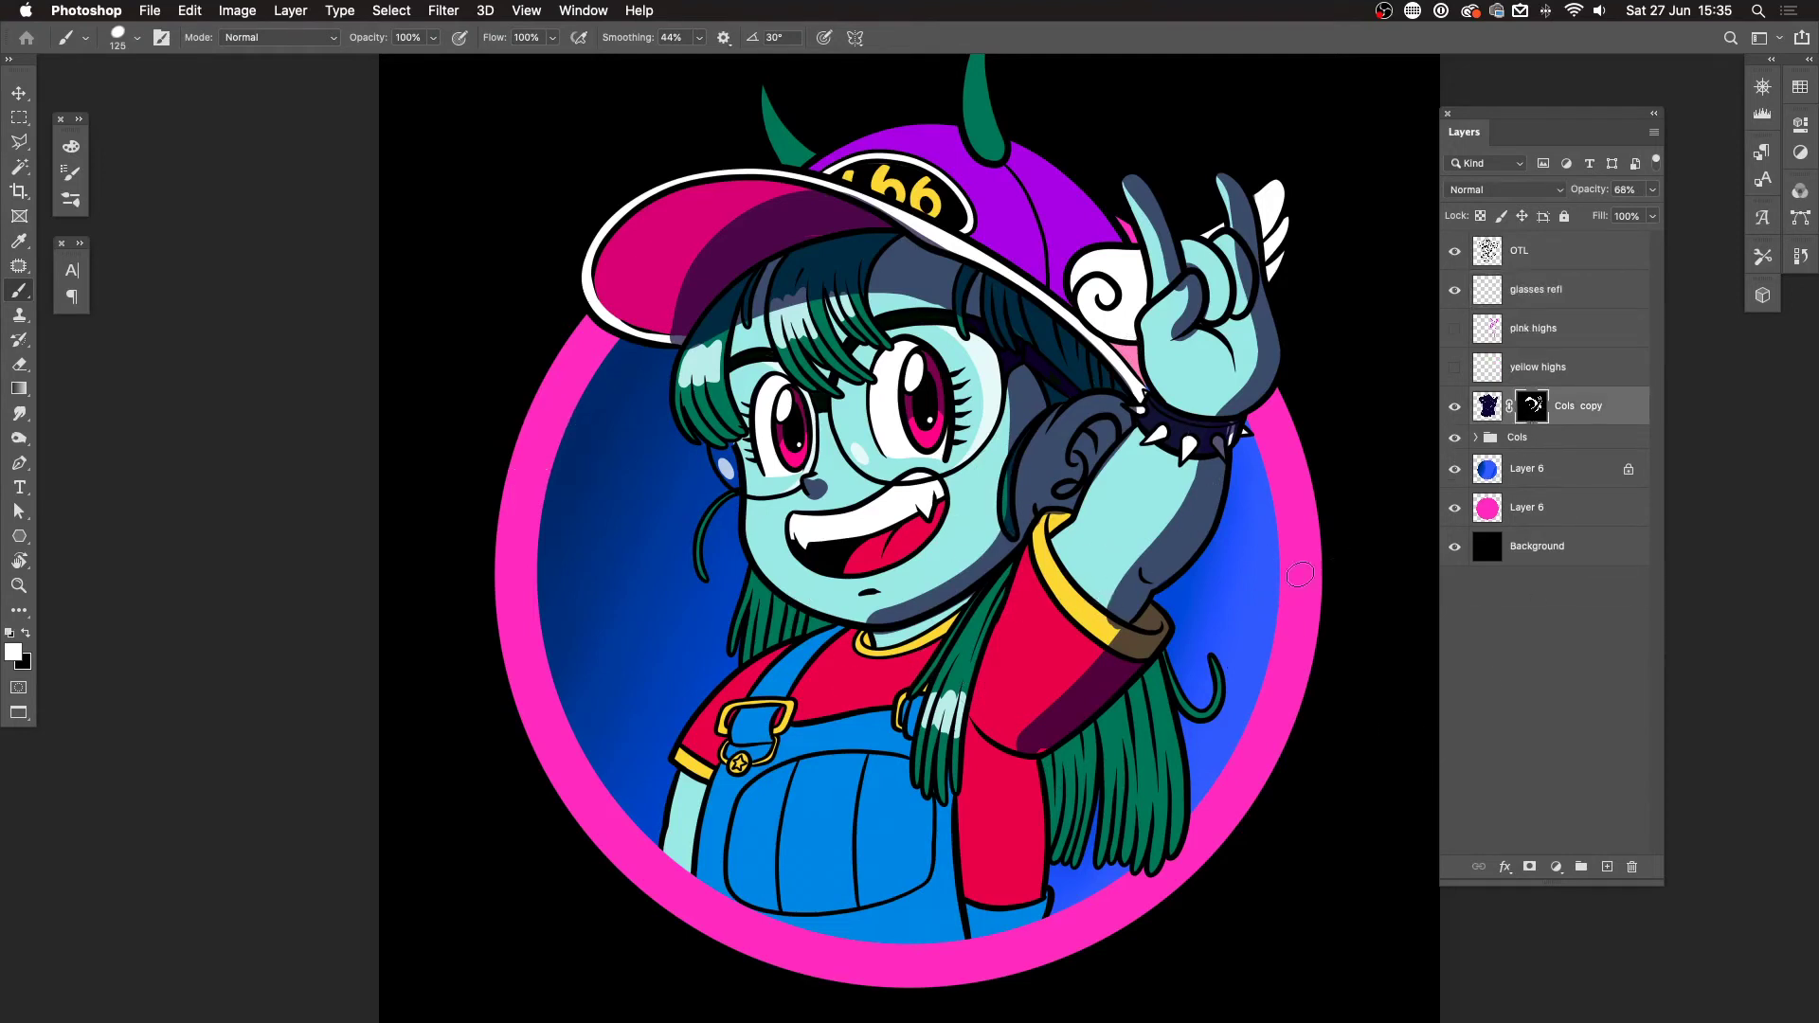
mouse_move(868, 619)
mouse_down()
mouse_move(975, 565)
mouse_move(1005, 497)
mouse_move(1015, 402)
mouse_move(995, 305)
mouse_up()
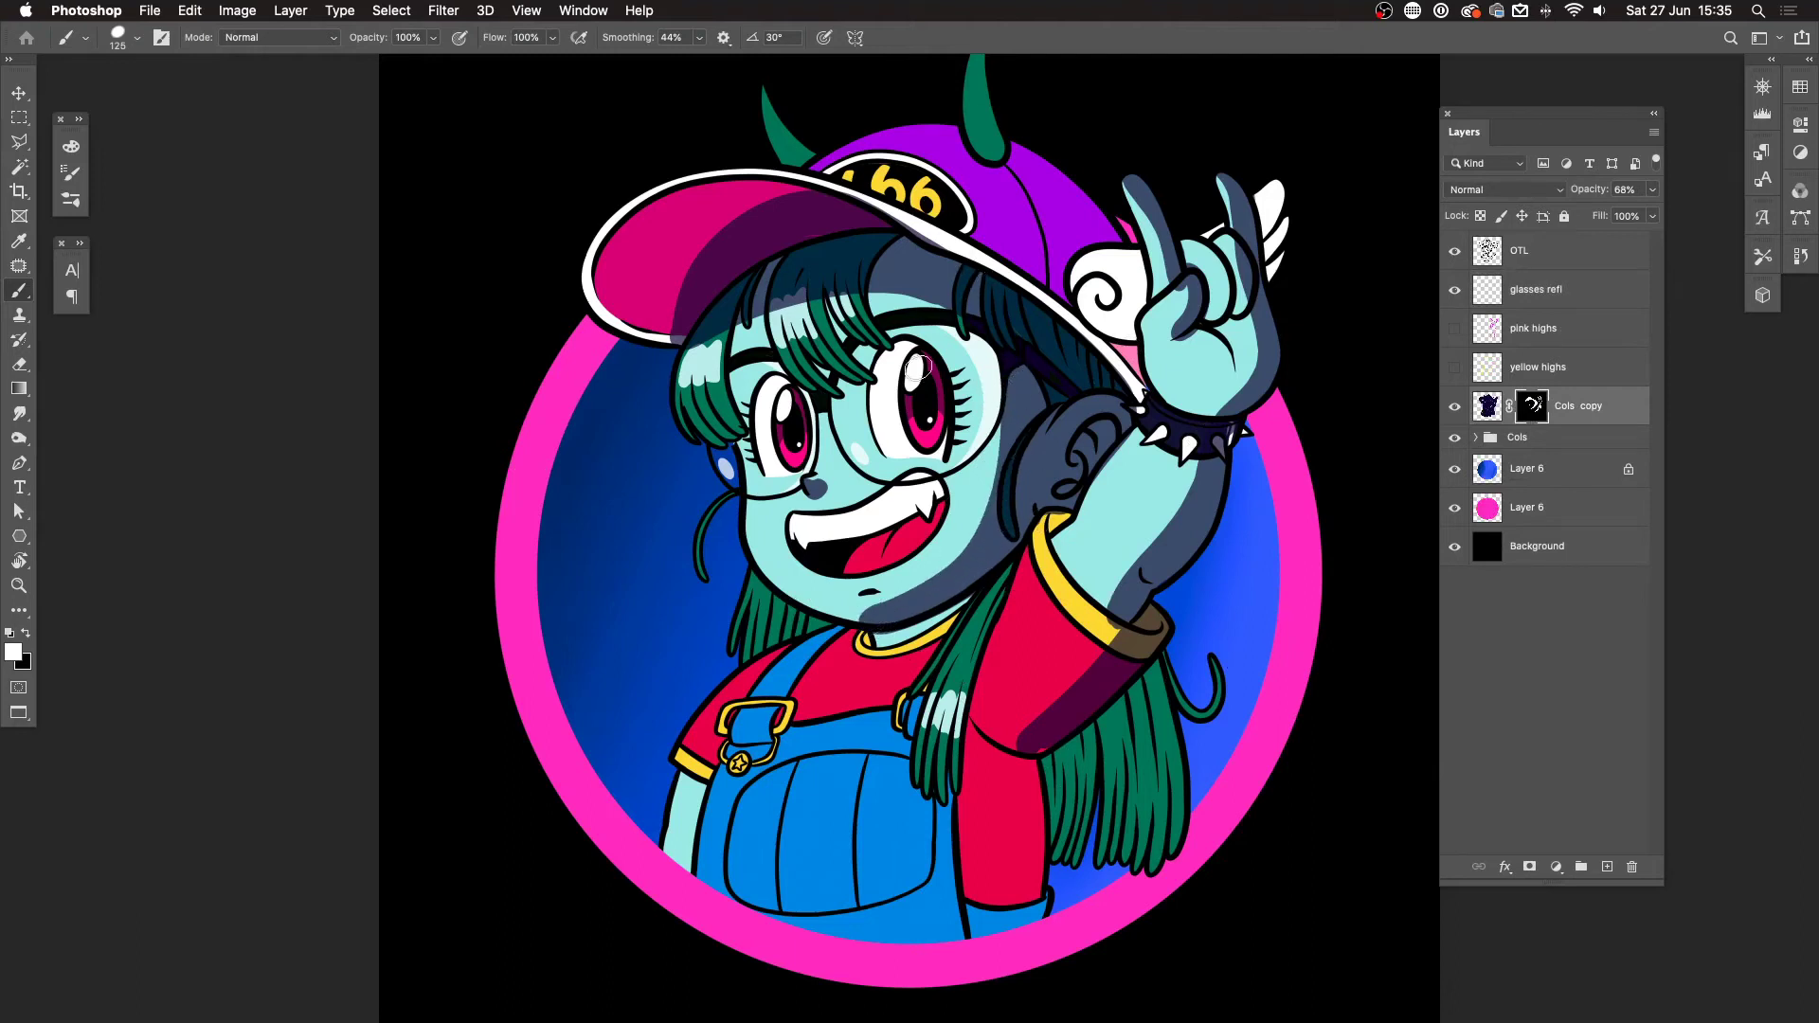
drag(857, 403, 872, 336)
mouse_move(736, 309)
mouse_down()
mouse_move(753, 342)
mouse_move(743, 324)
mouse_up()
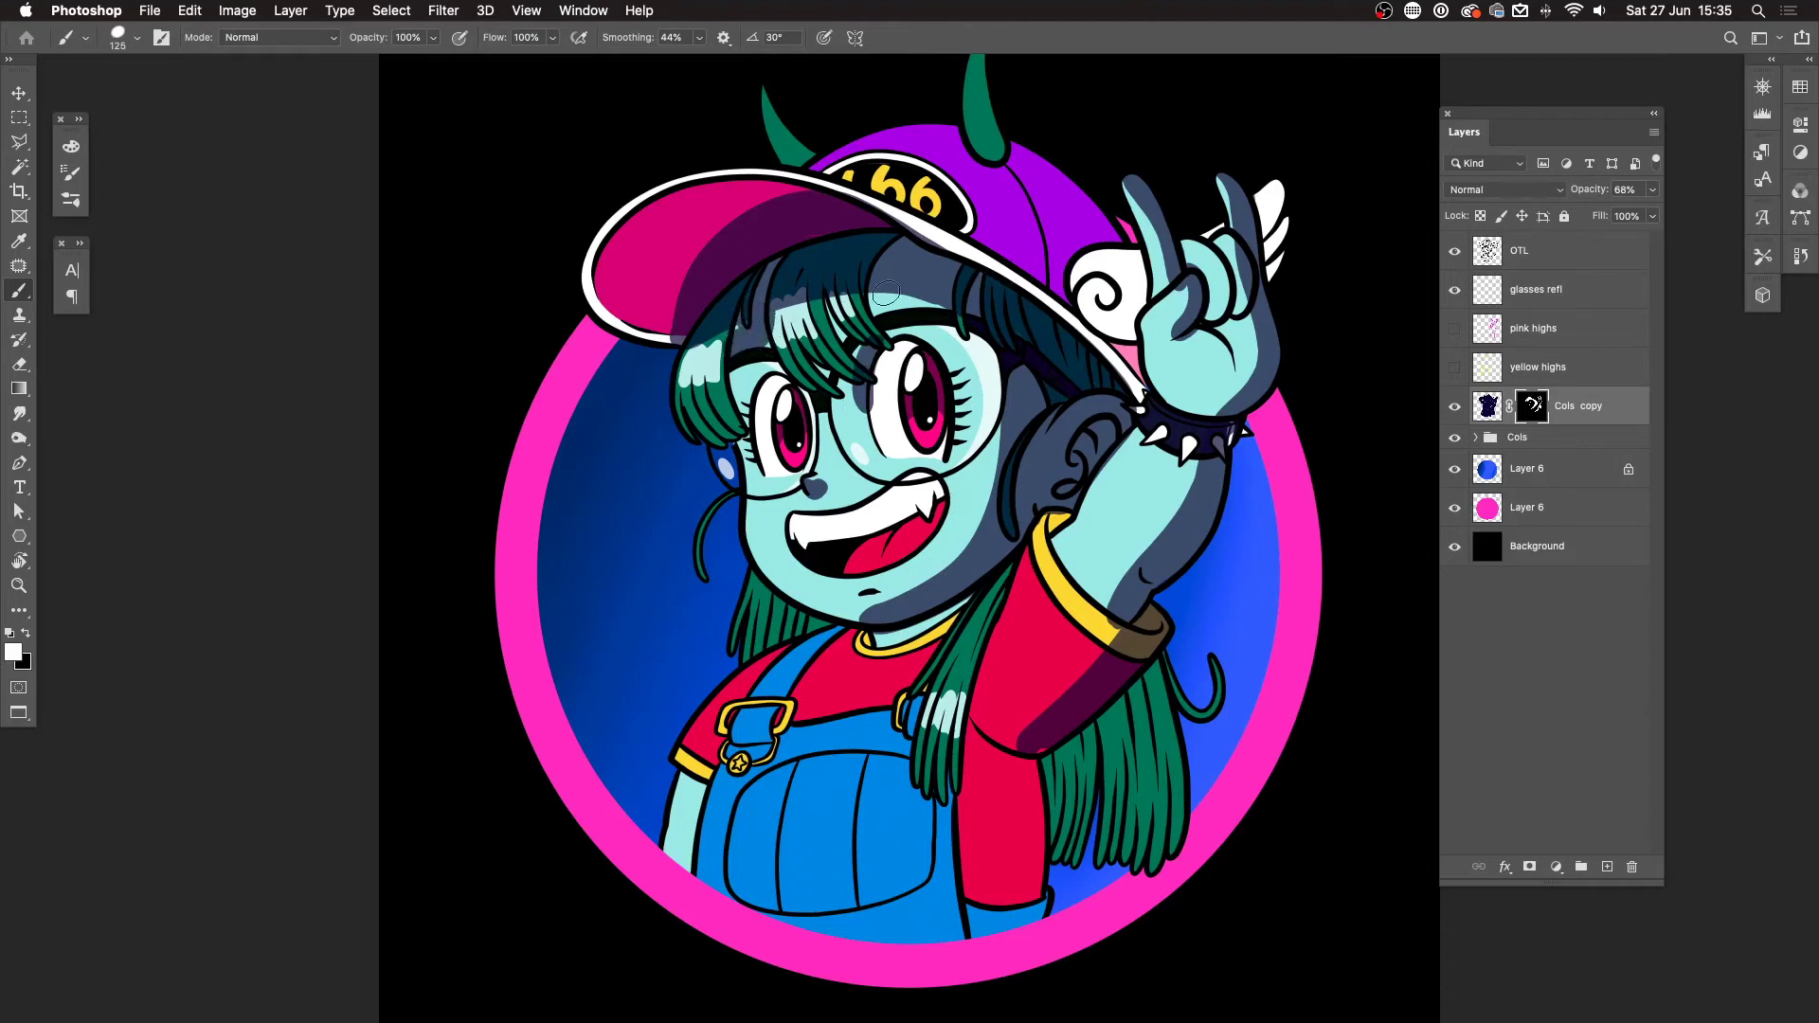
drag(890, 296, 937, 304)
Step: Paint shadow down the red shirt's side, along the sleeve's inner edge and onto the overalls below it
mouse_move(1012, 575)
mouse_down()
mouse_move(975, 772)
mouse_move(971, 701)
mouse_move(1024, 573)
mouse_move(1016, 947)
mouse_up()
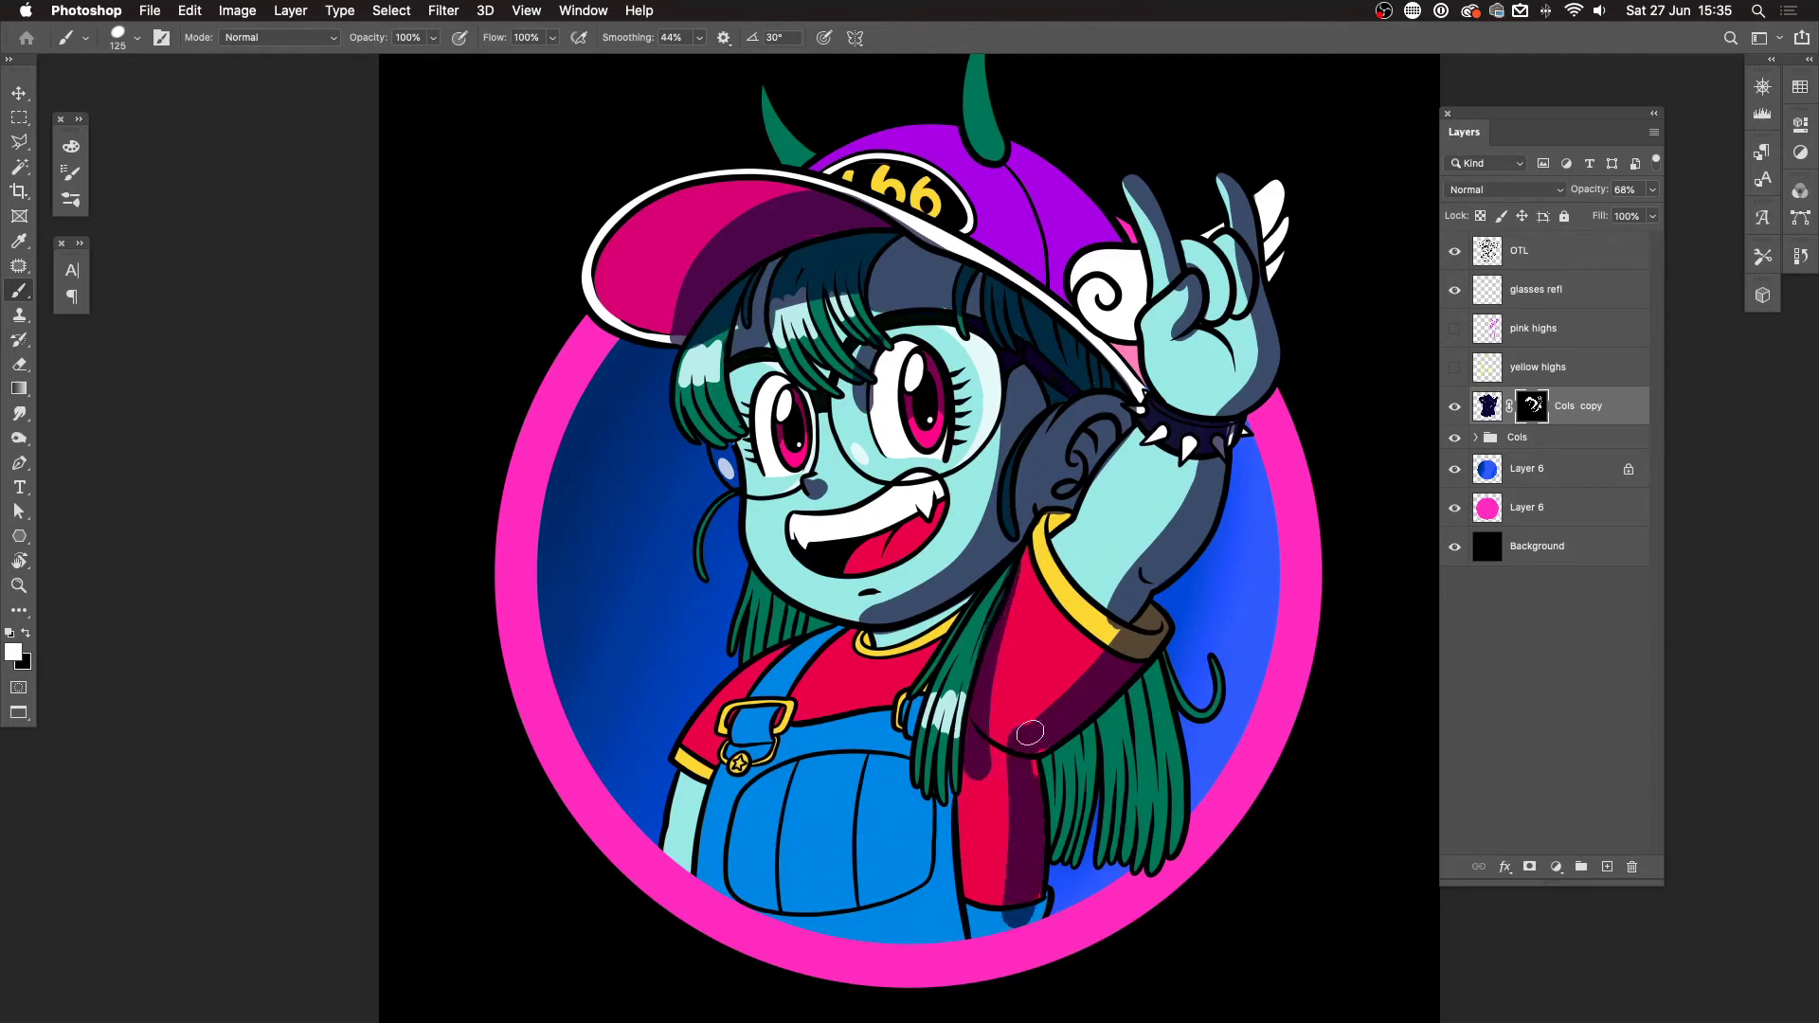
mouse_move(1030, 724)
mouse_down()
mouse_move(1047, 859)
mouse_move(1031, 954)
mouse_move(1038, 804)
mouse_move(1002, 950)
mouse_up()
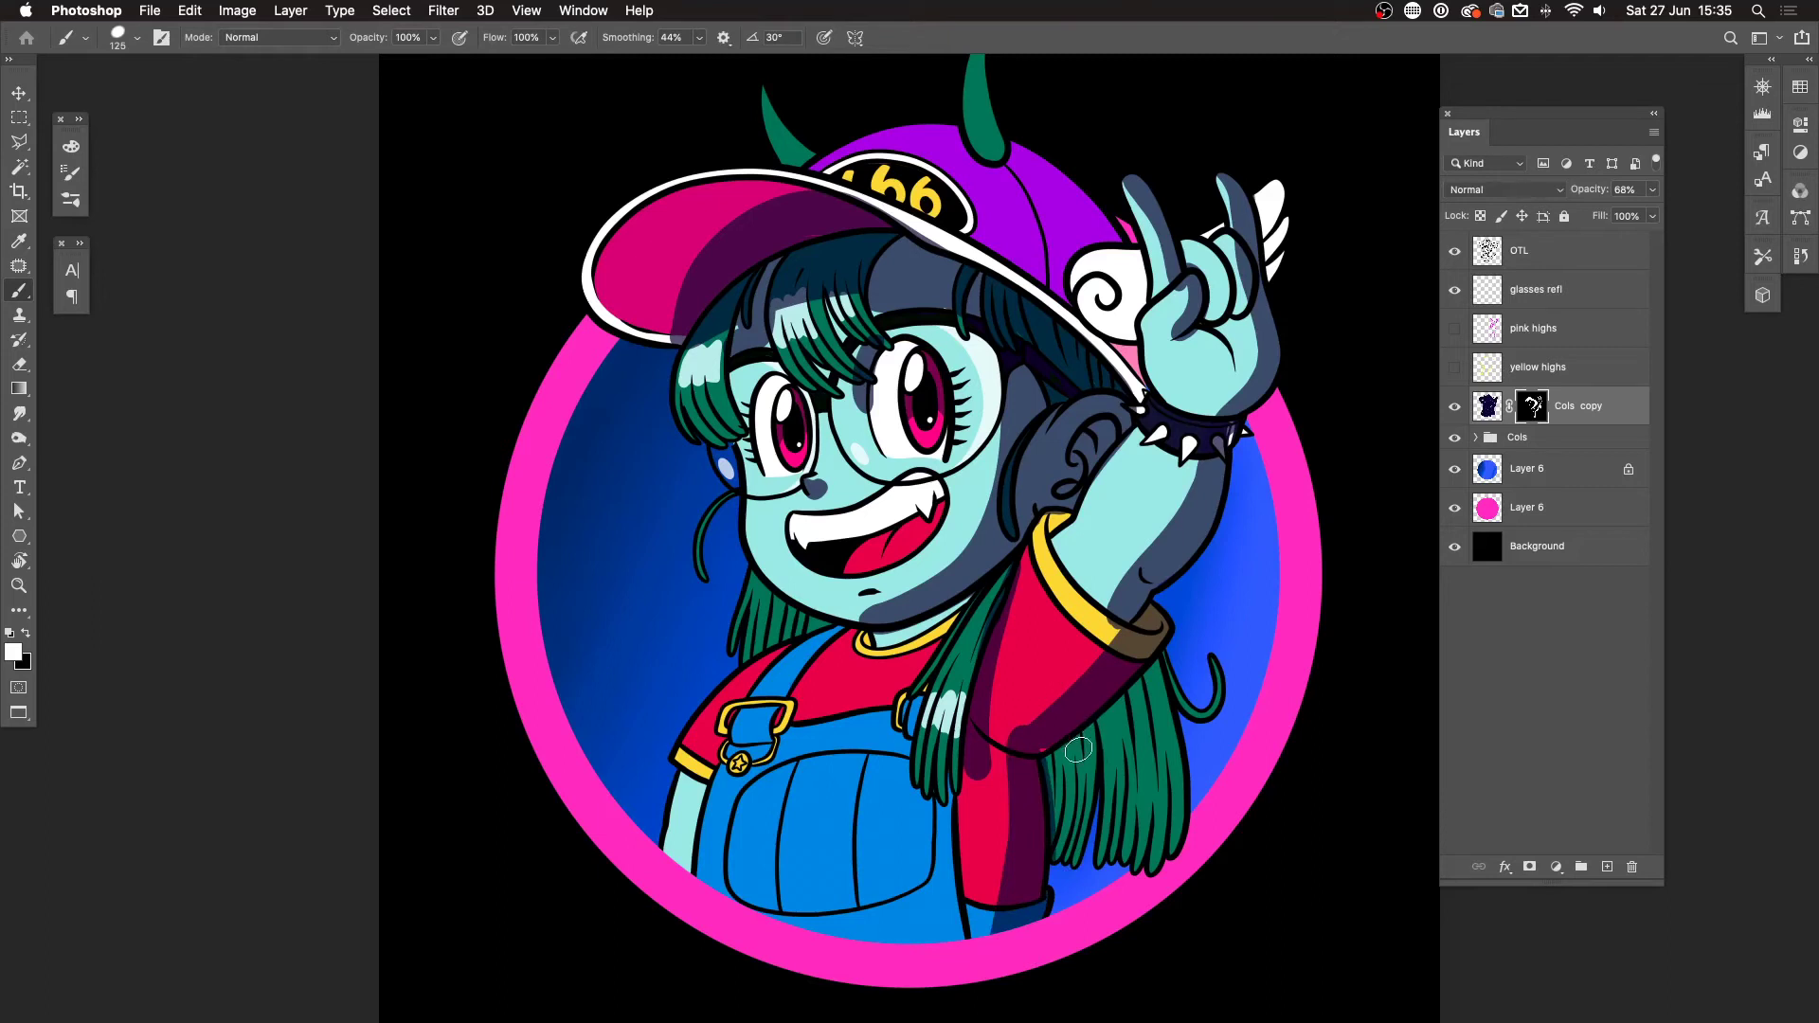
Step: Lasso the long hair behind the raised arm, fill the selection with white on the mask and deselect
key(l)
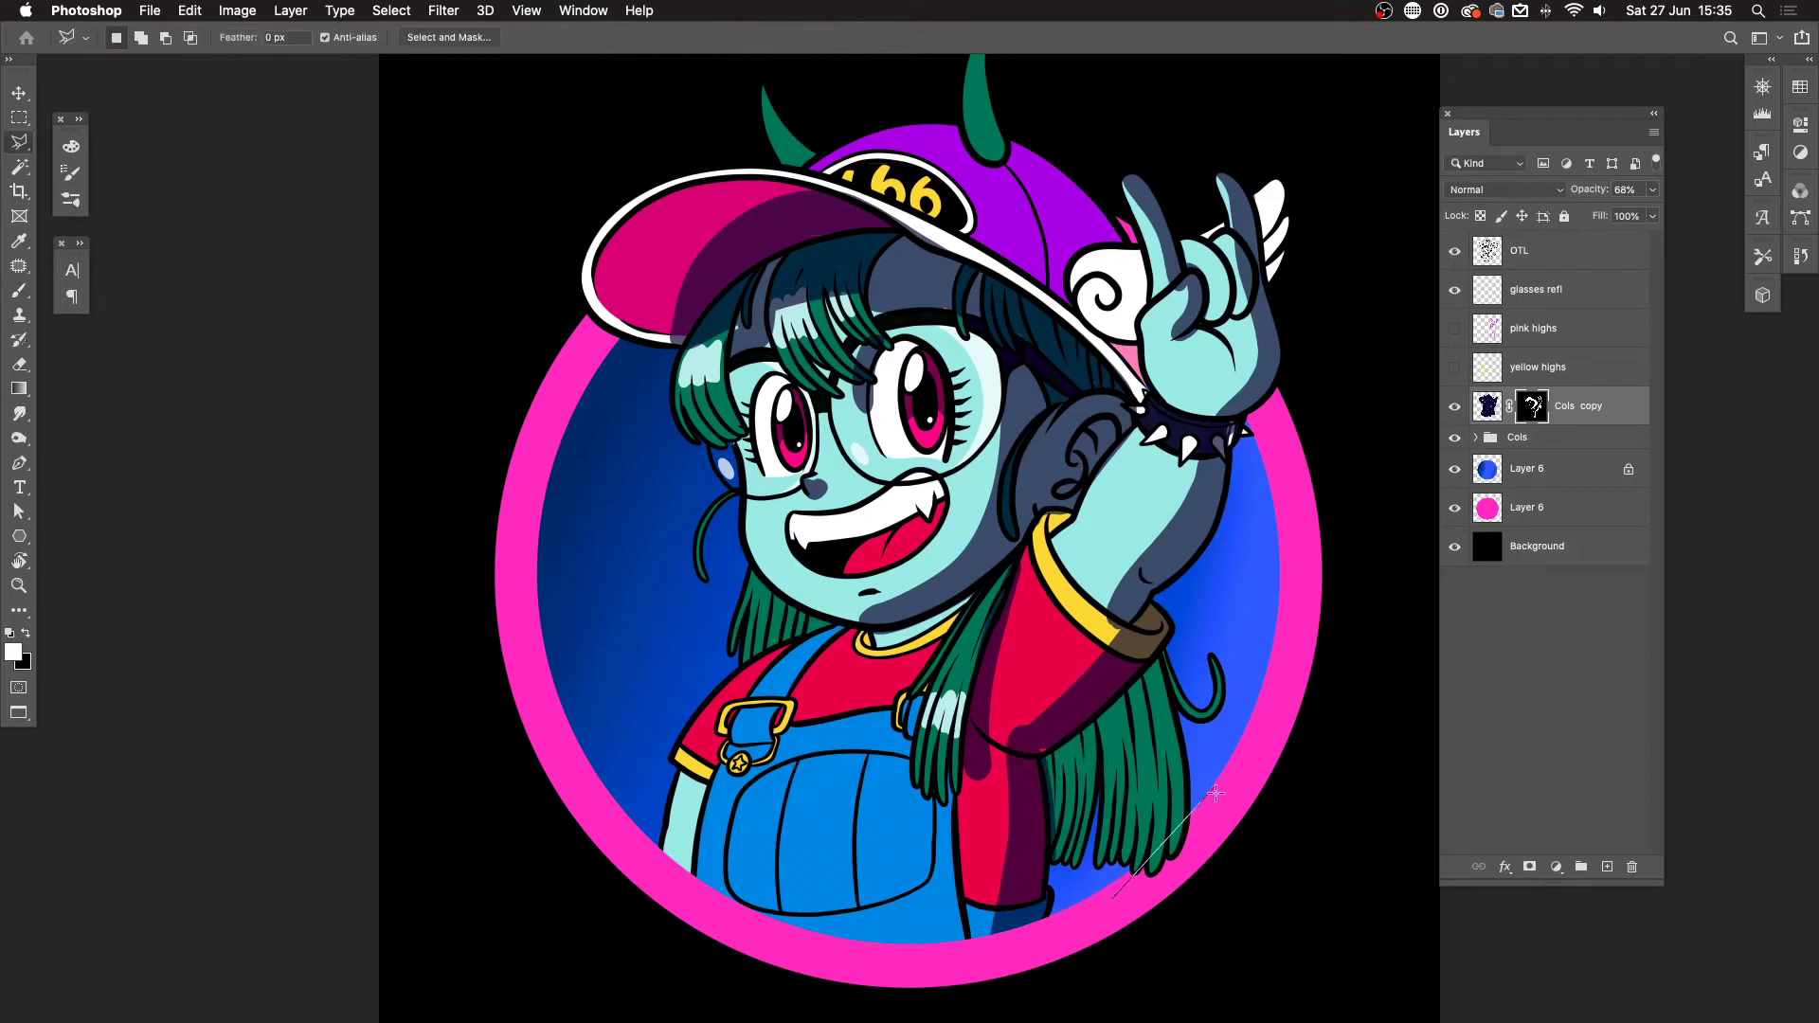
key(Escape)
key(shift+l)
mouse_move(1027, 859)
mouse_down()
mouse_move(1141, 895)
mouse_move(1249, 629)
mouse_move(1108, 674)
mouse_move(1045, 923)
mouse_up()
key(alt+BackSpace)
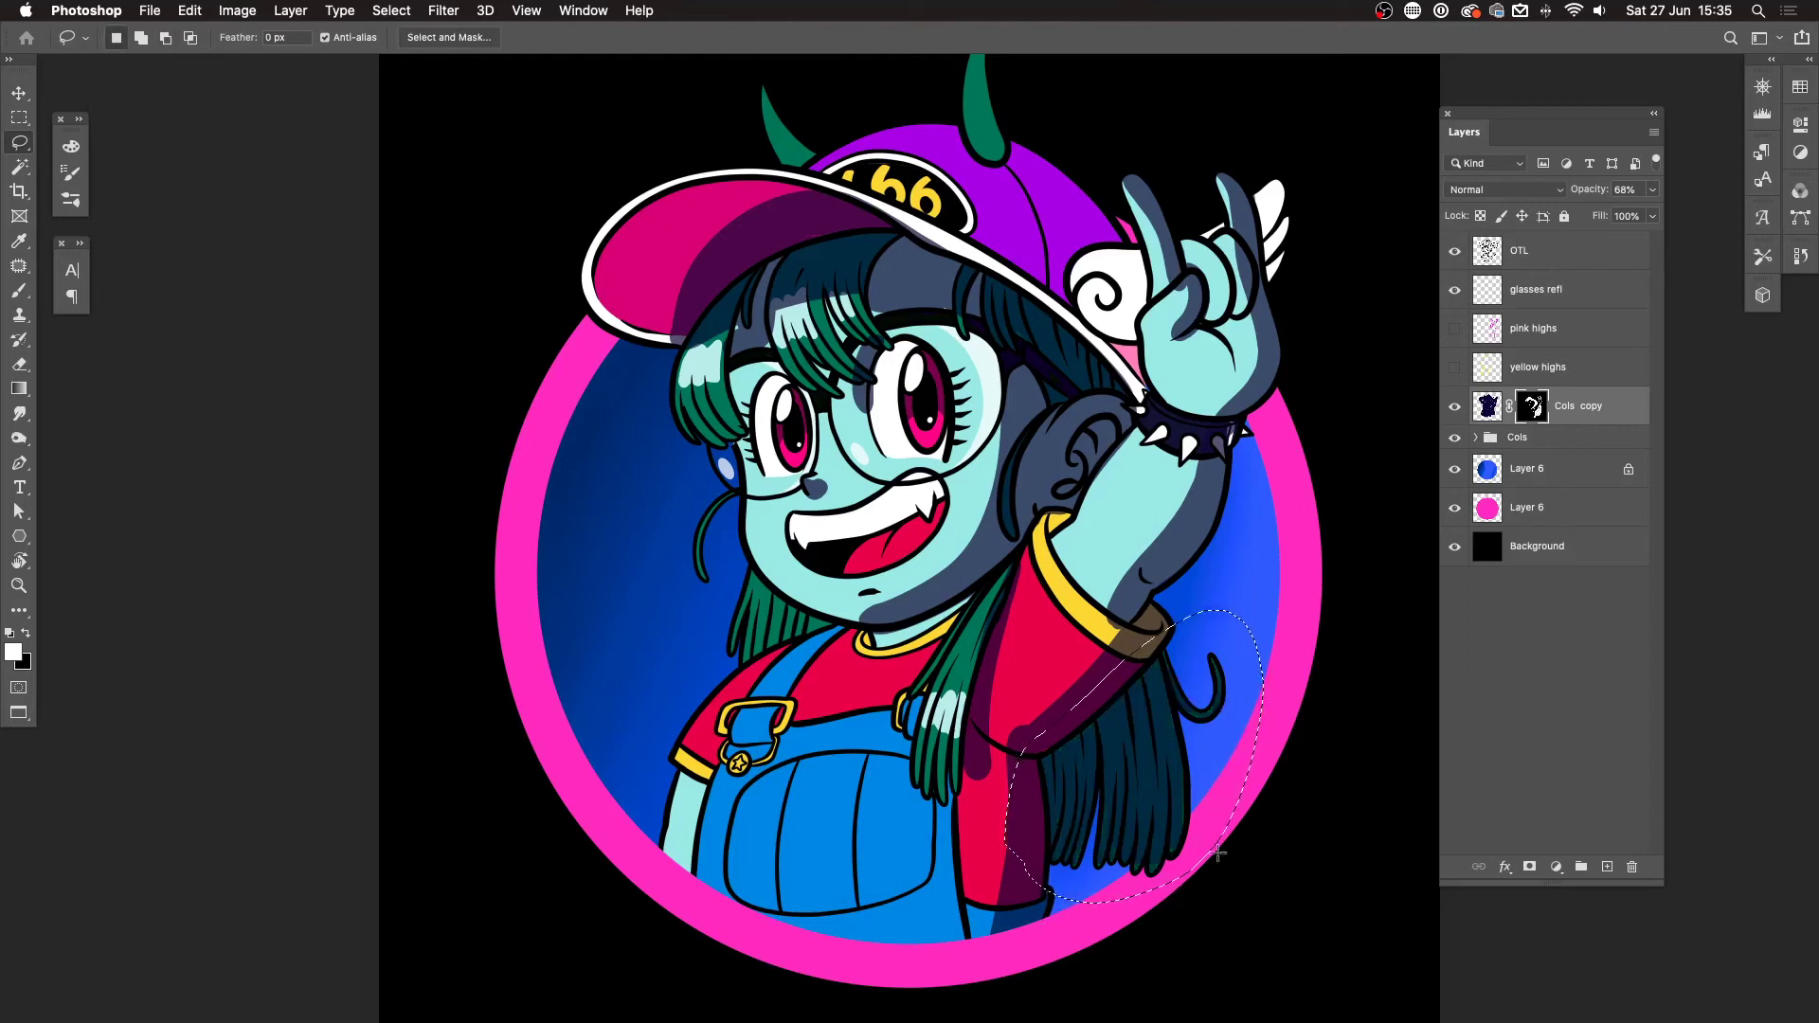
key(super+d)
Step: Brush shadow onto the forearm beside the sleeve opening and paint black to clear the spill from the yellow cuff
key(b)
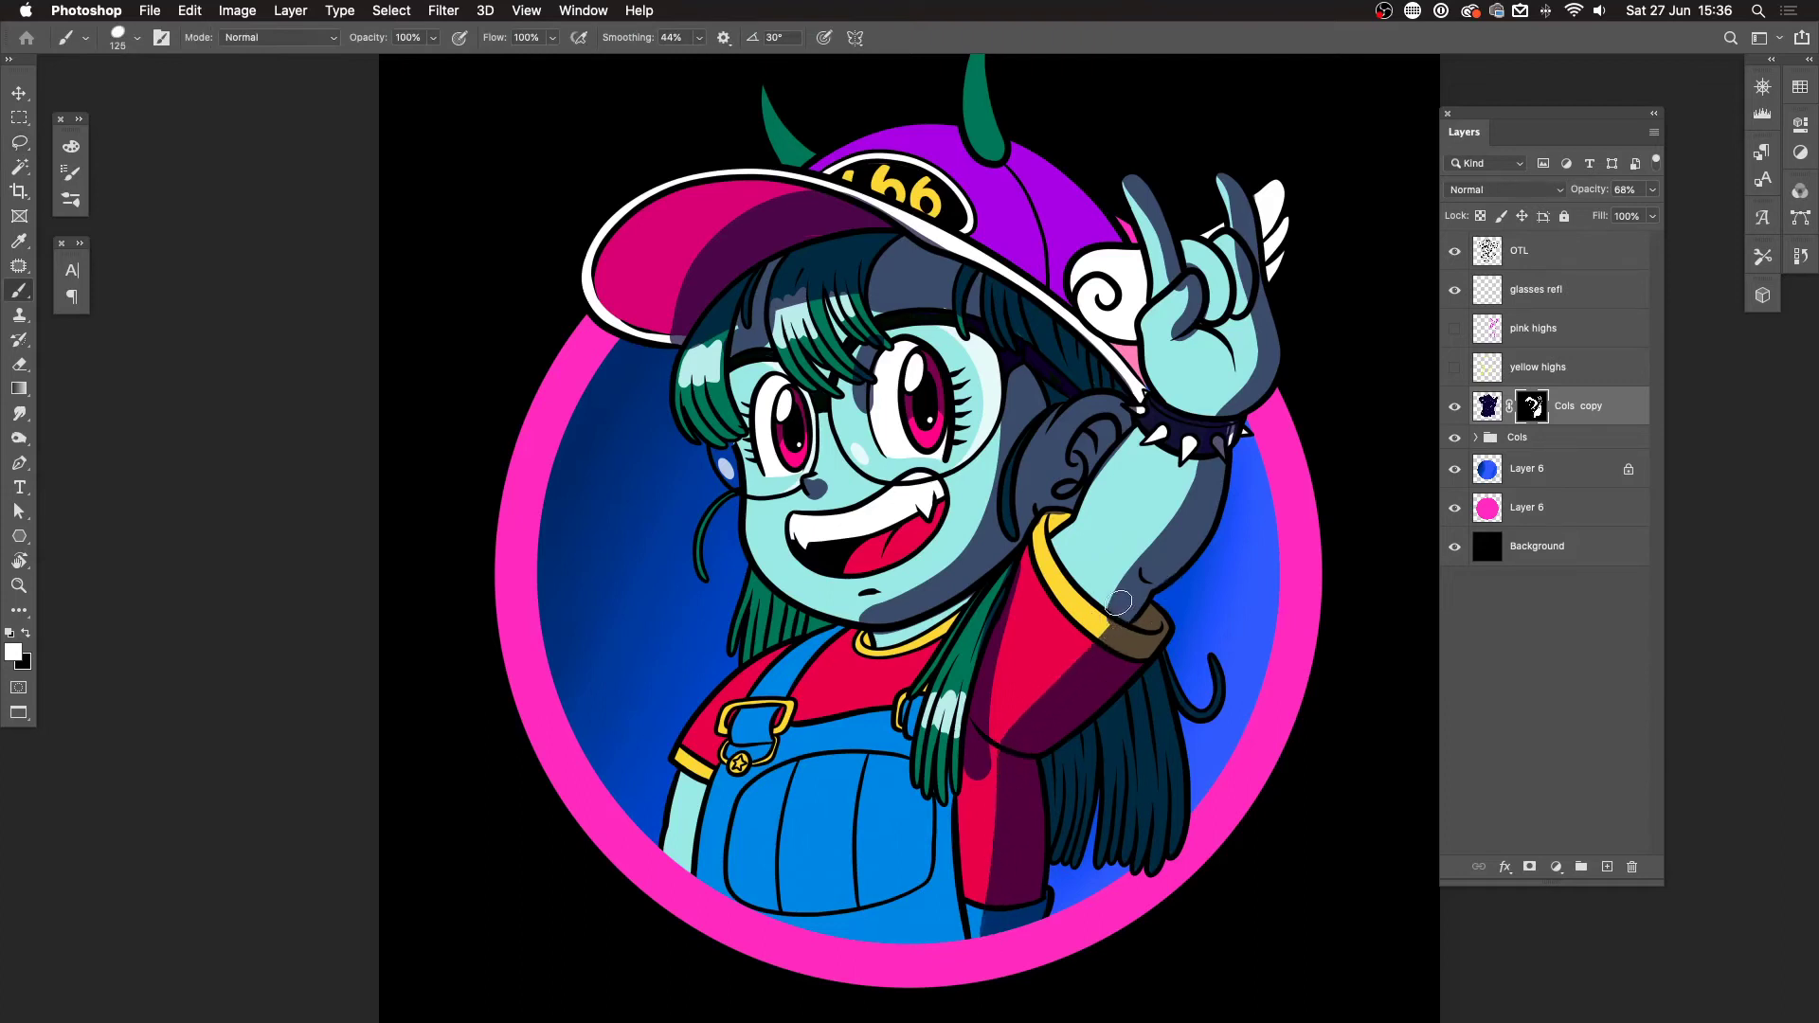
drag(1078, 582, 1083, 587)
scroll(1086, 588, up, 3)
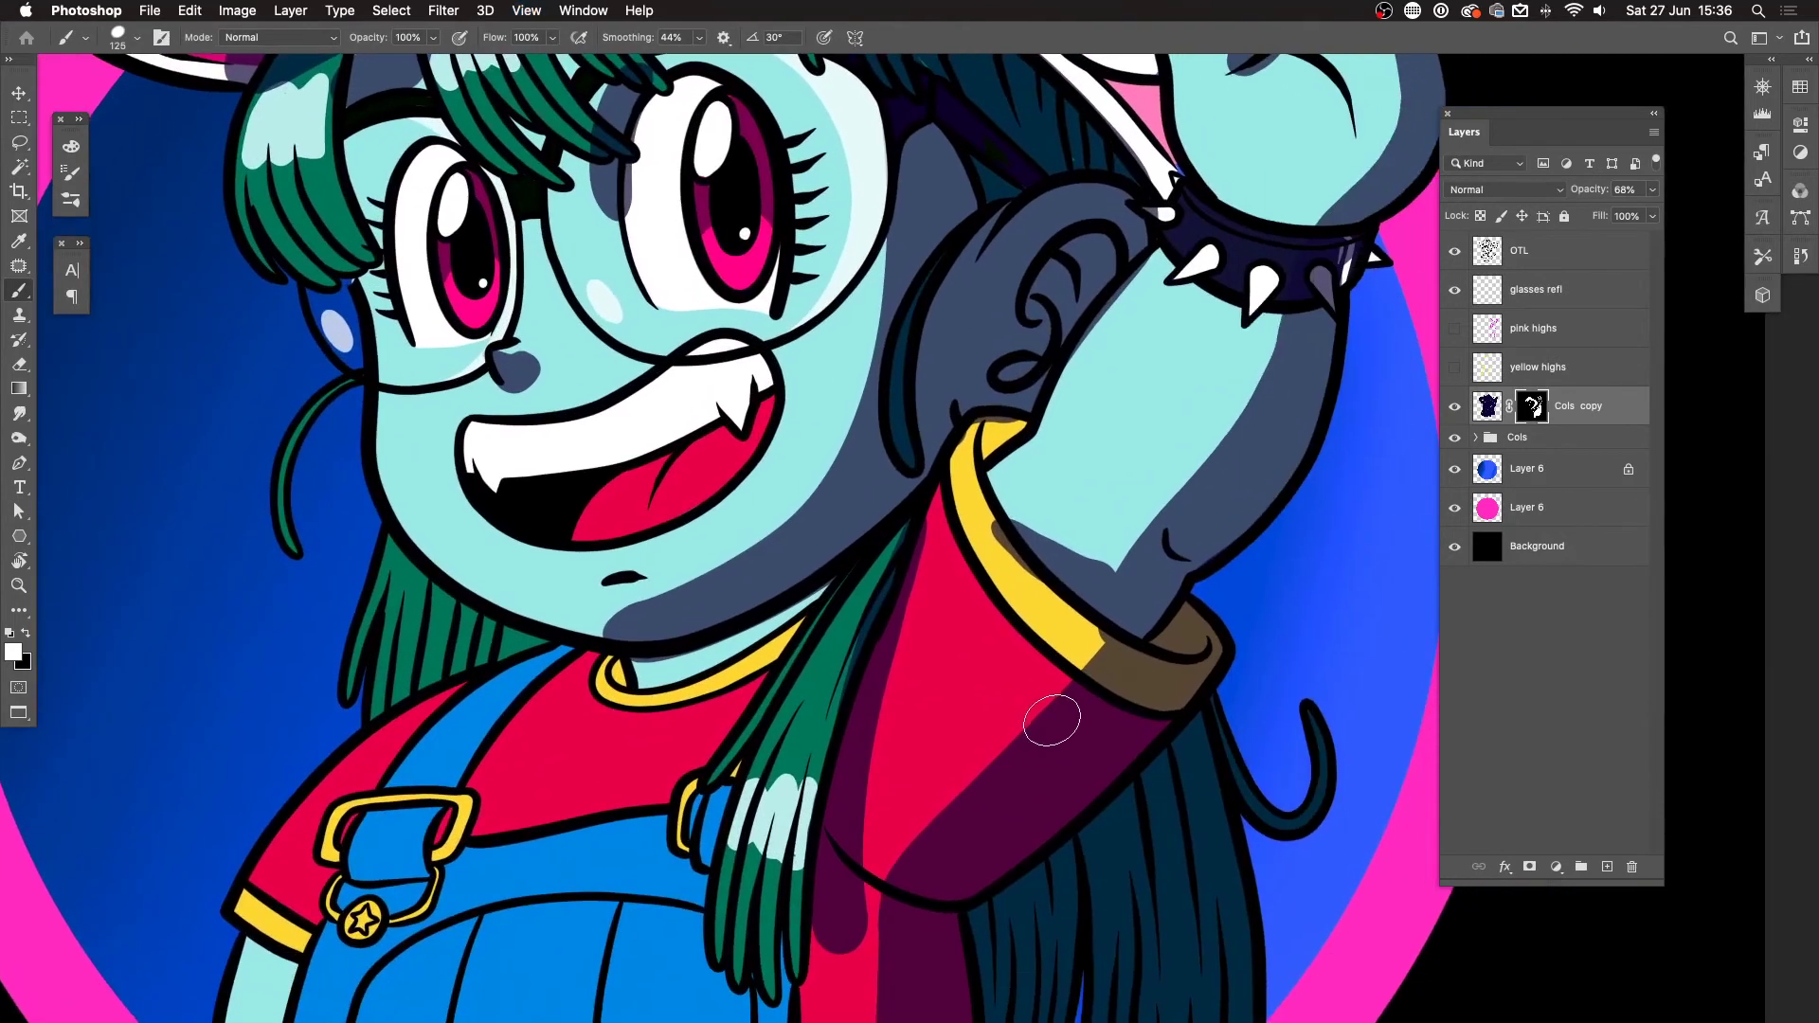
key(x)
key(x)
key(x)
key(x)
key(x)
mouse_move(1019, 569)
mouse_down()
mouse_move(984, 517)
mouse_move(1041, 600)
mouse_move(1007, 549)
mouse_up()
drag(1080, 627, 1137, 654)
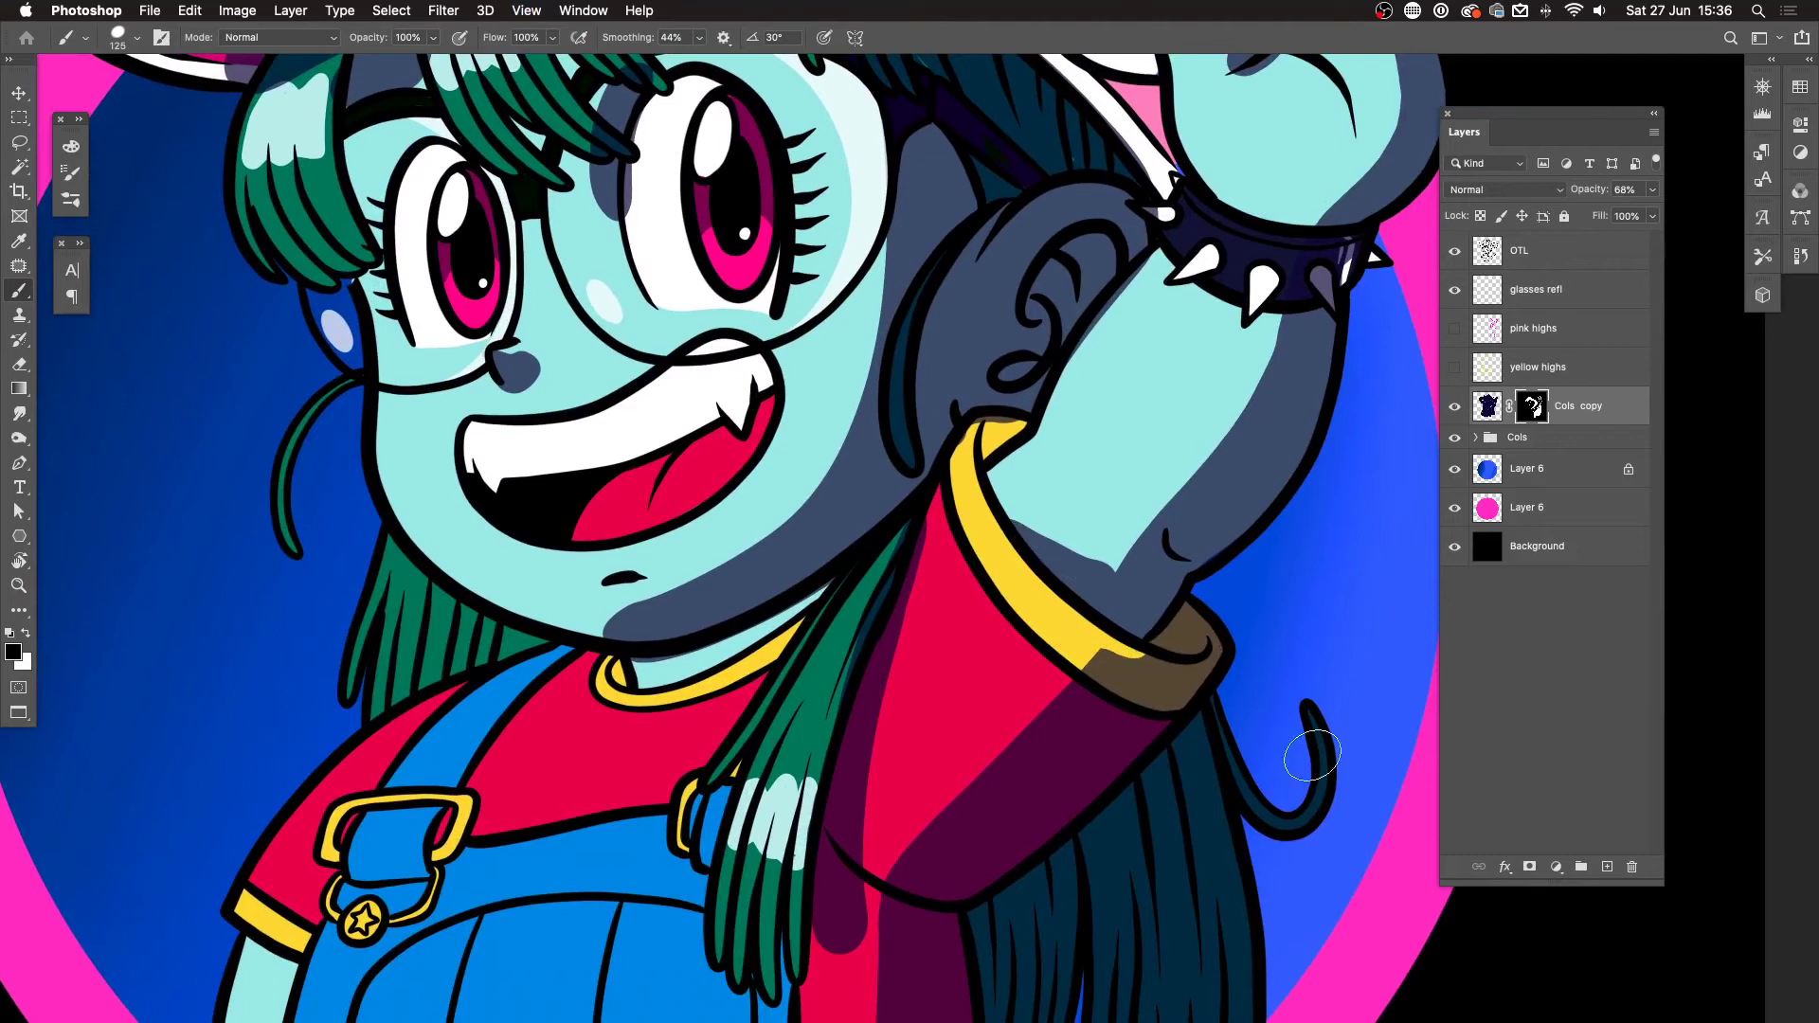
Step: Reveal more shadow across the forearm near the elbow and on the inside of the yellow cuff beside the ear
key(x)
drag(1014, 535, 1151, 554)
drag(1019, 422, 984, 439)
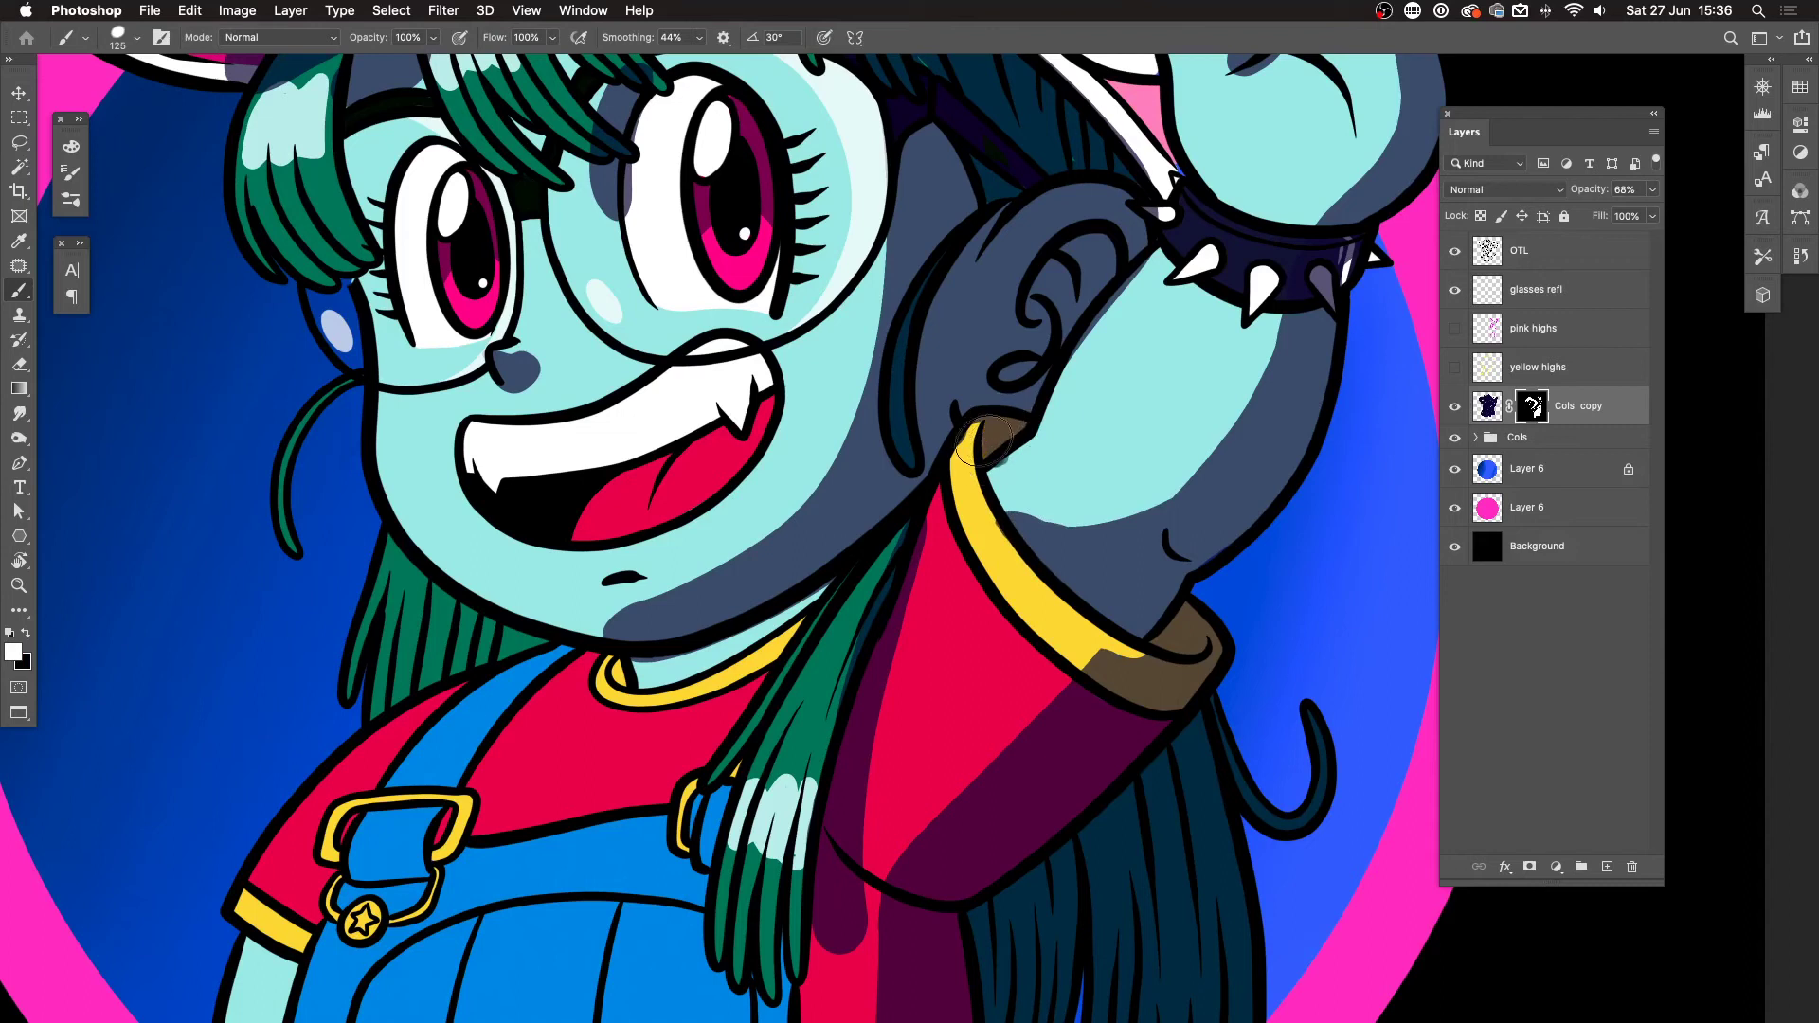
Step: Choose the Kyle's Manga - Smoothy brush preset
click(163, 39)
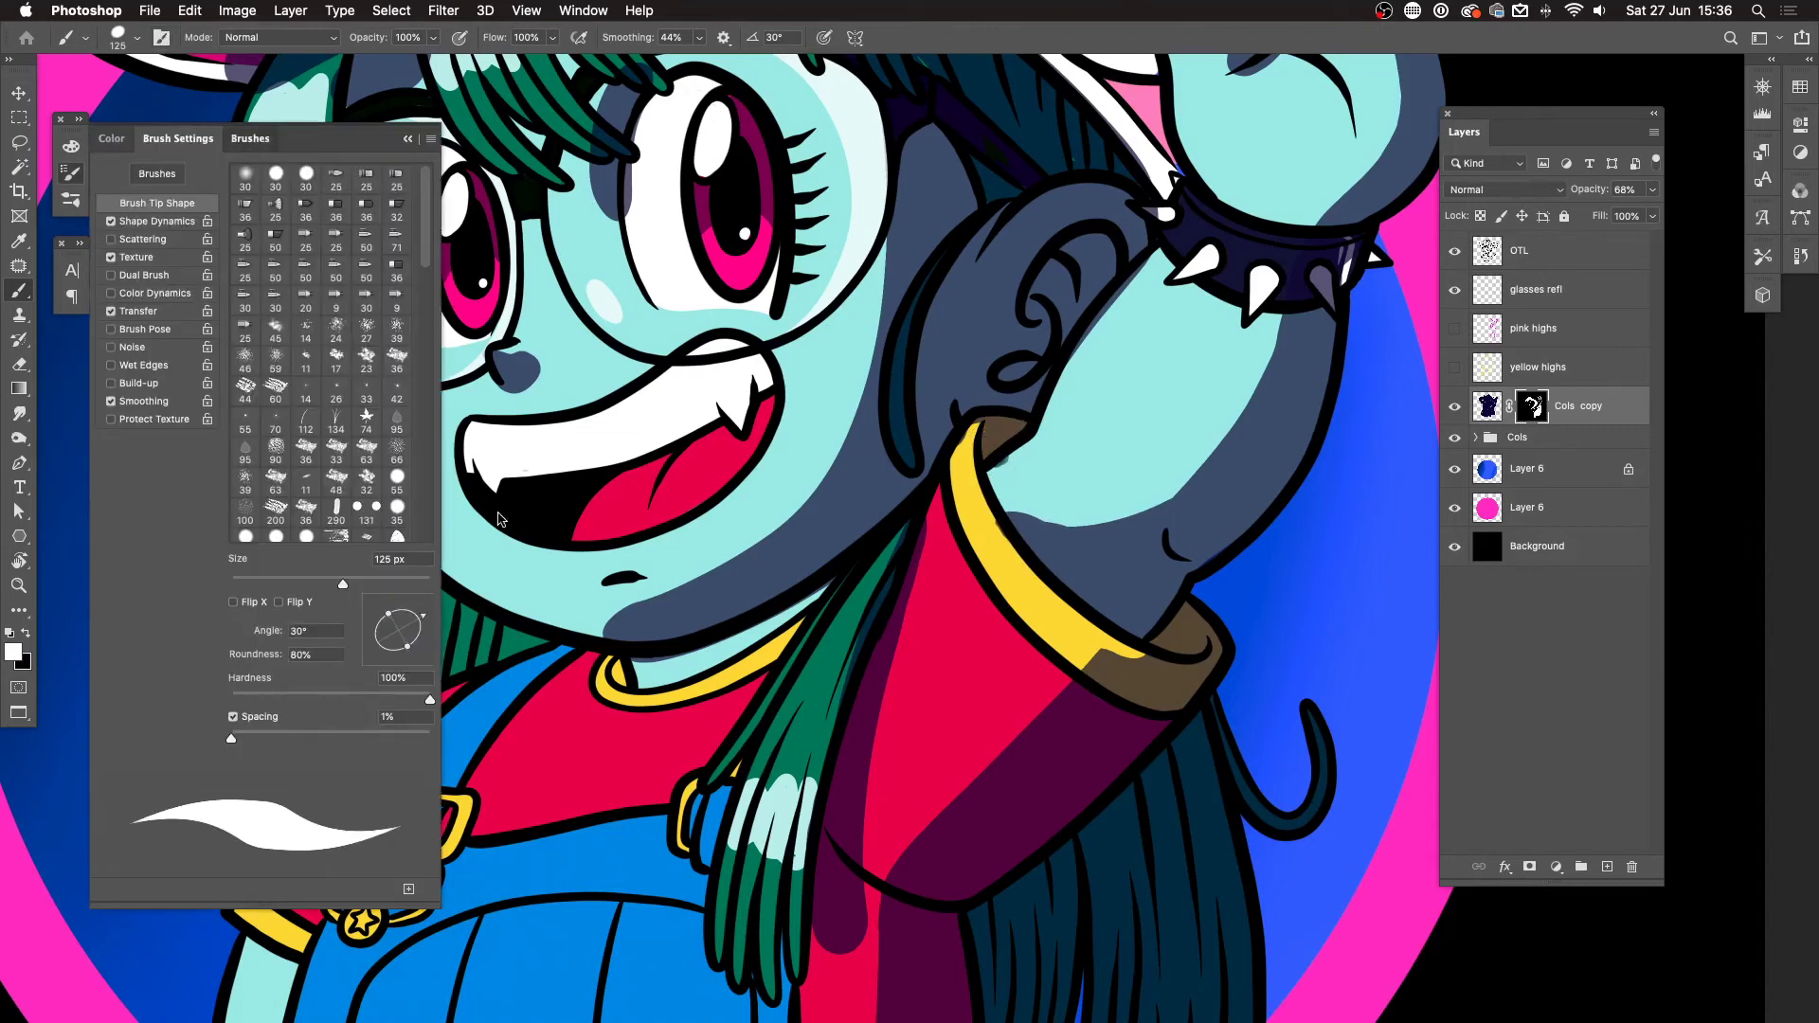
click(251, 139)
drag(431, 280, 436, 713)
click(174, 743)
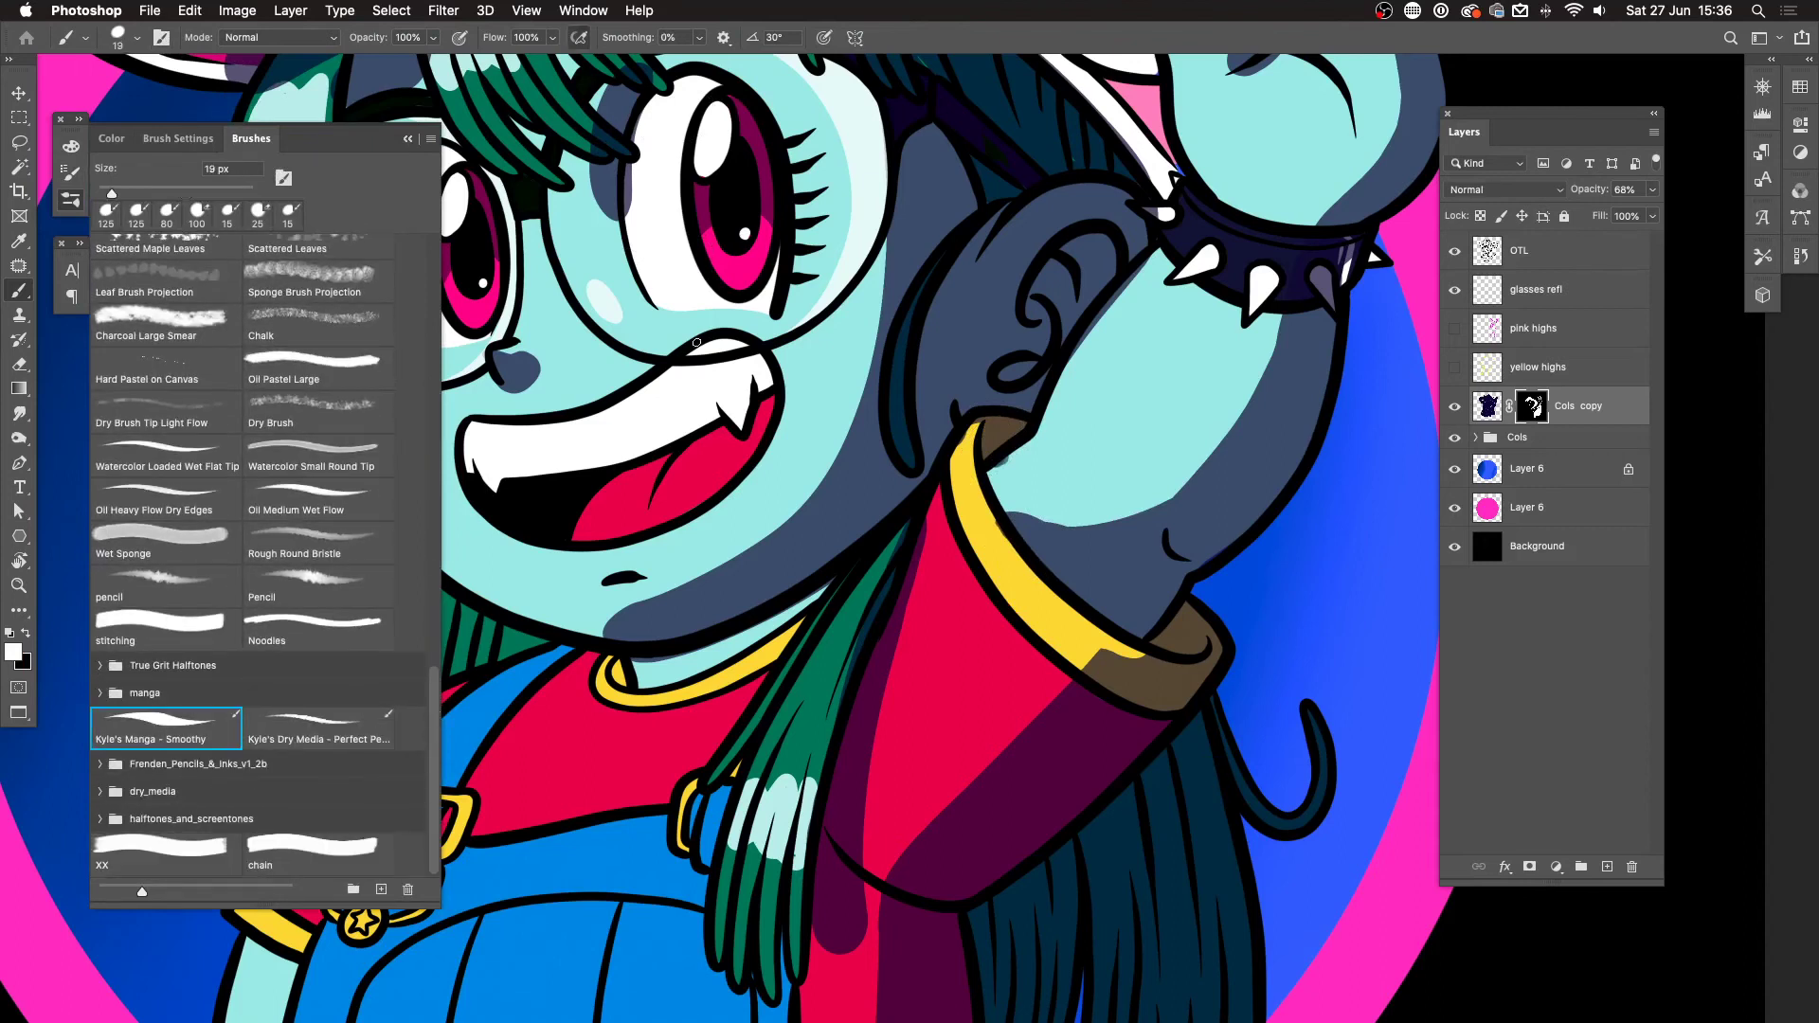
click(189, 144)
key(F5)
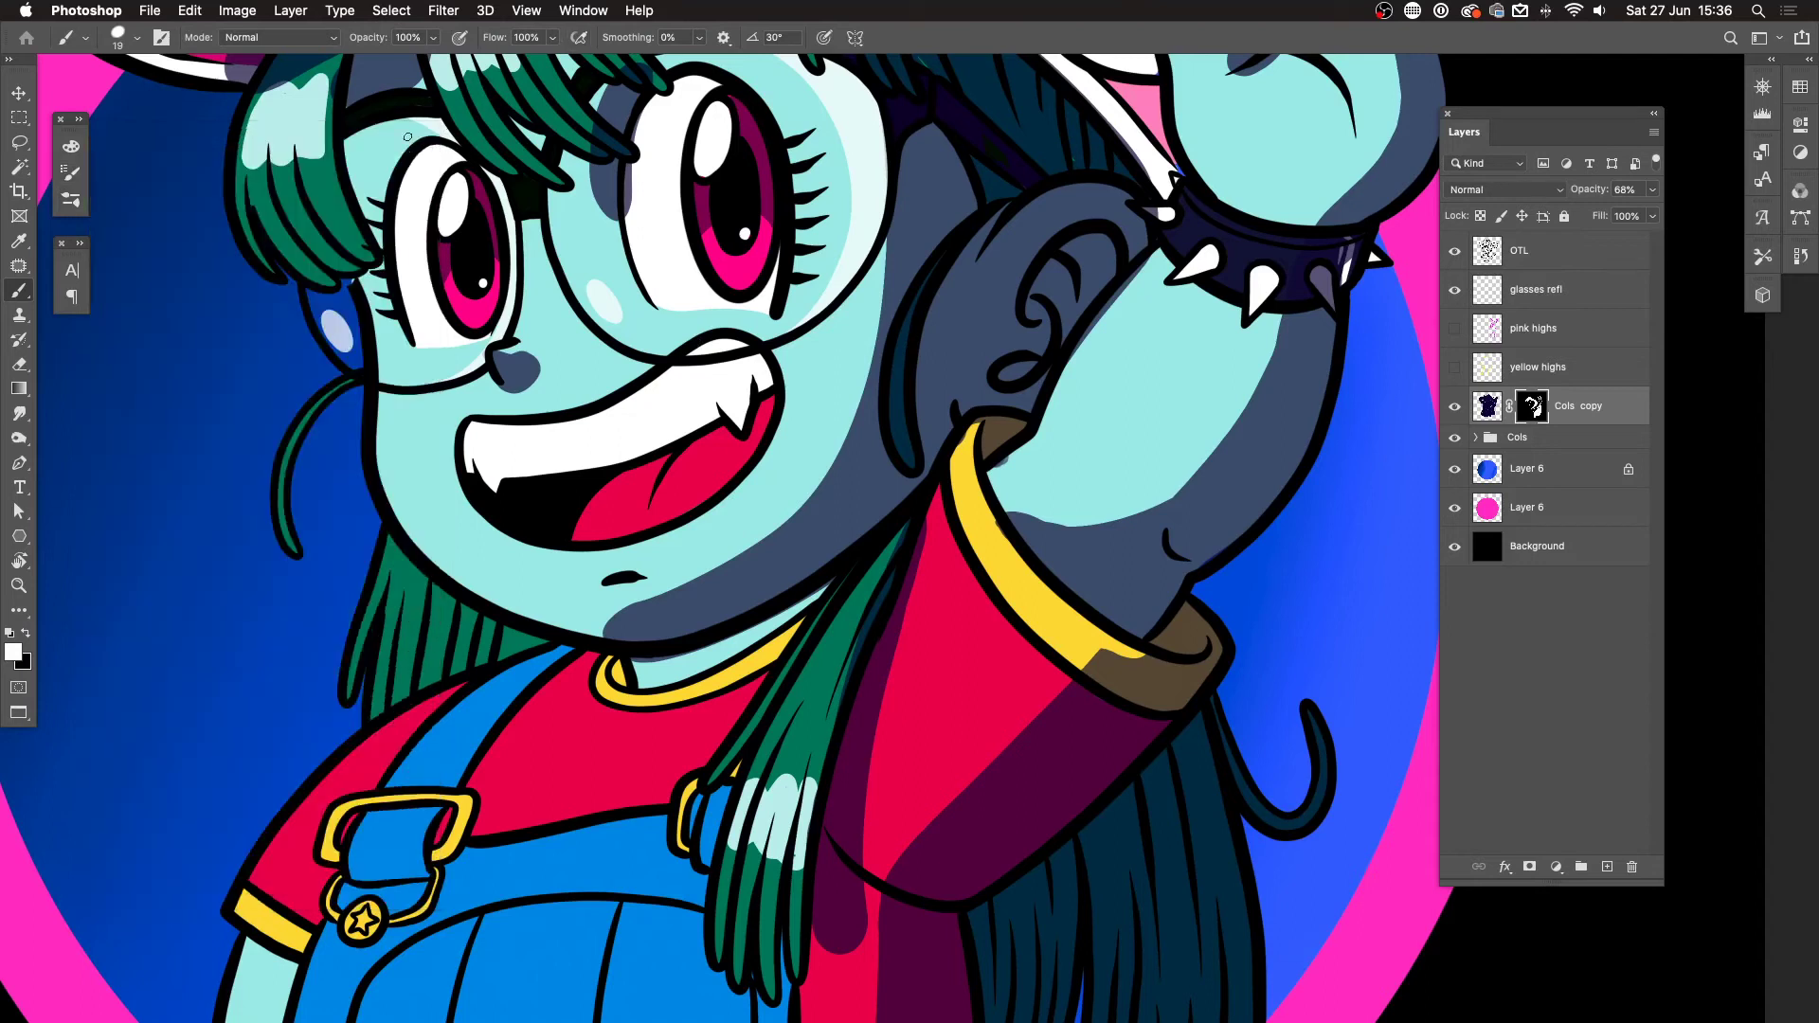
Step: Set the brush smoothing to 49% and review its tip and dynamics settings
click(699, 38)
drag(701, 60, 745, 63)
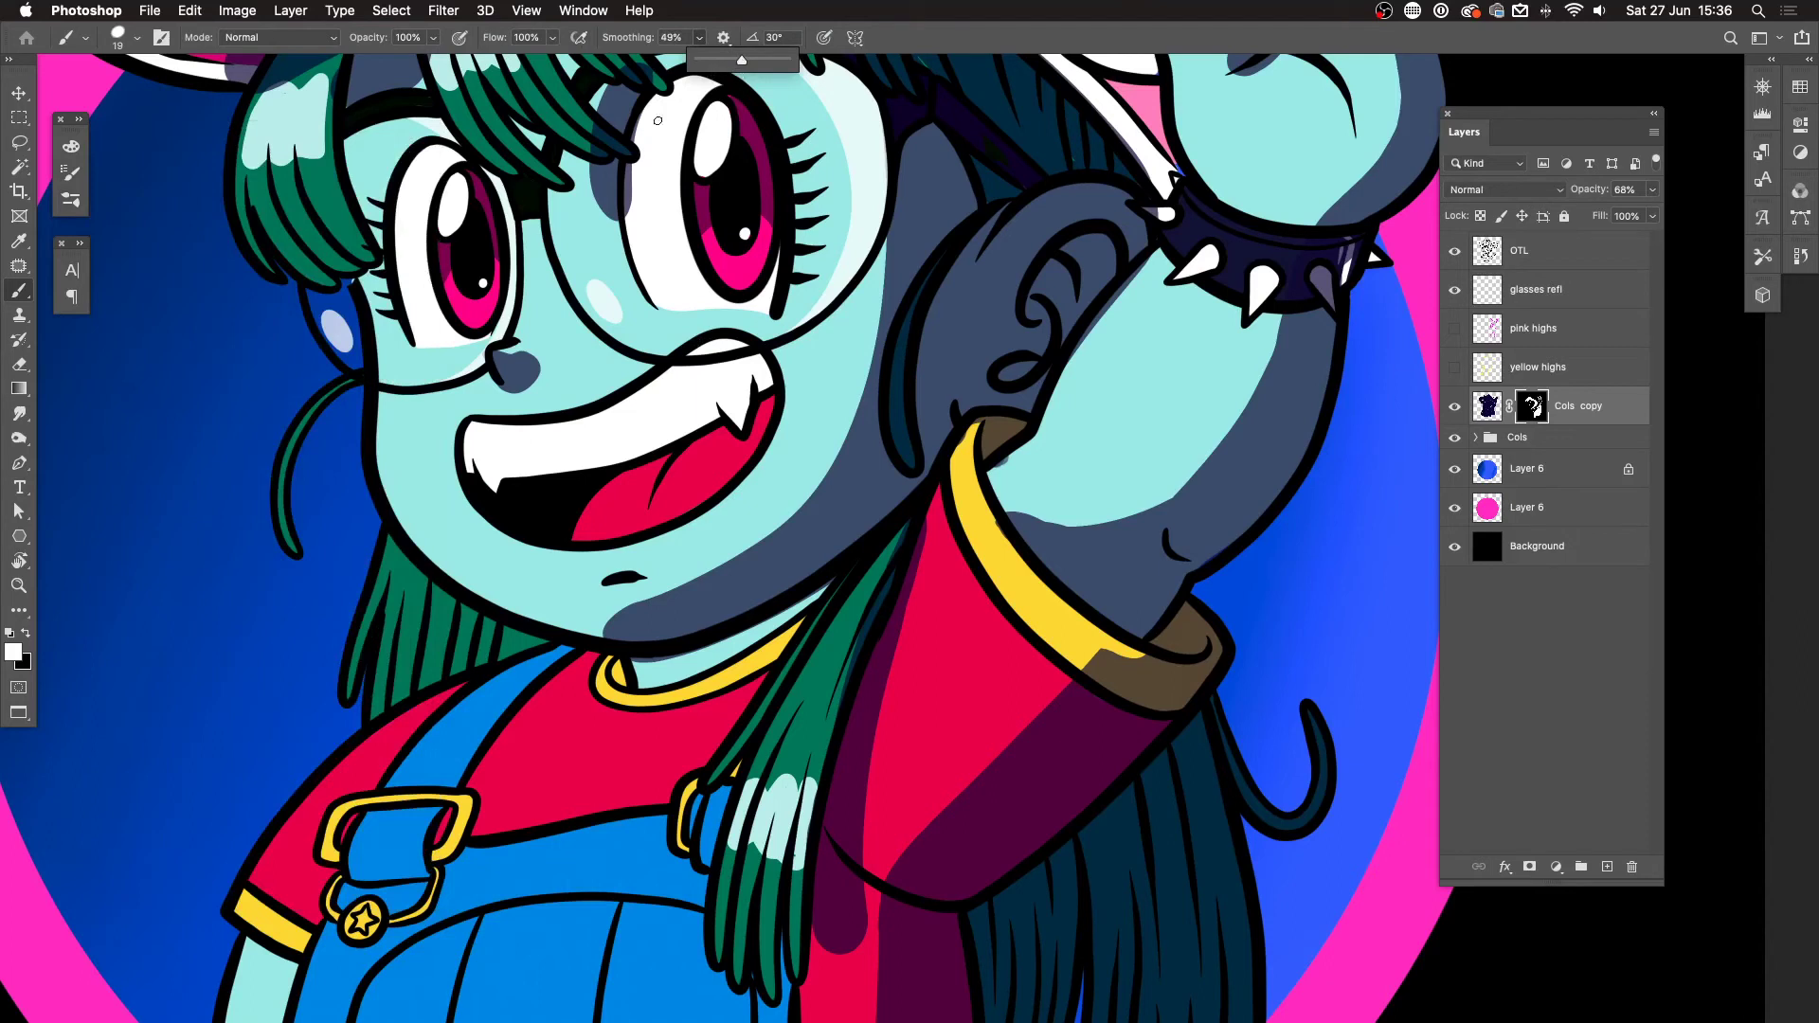
click(162, 39)
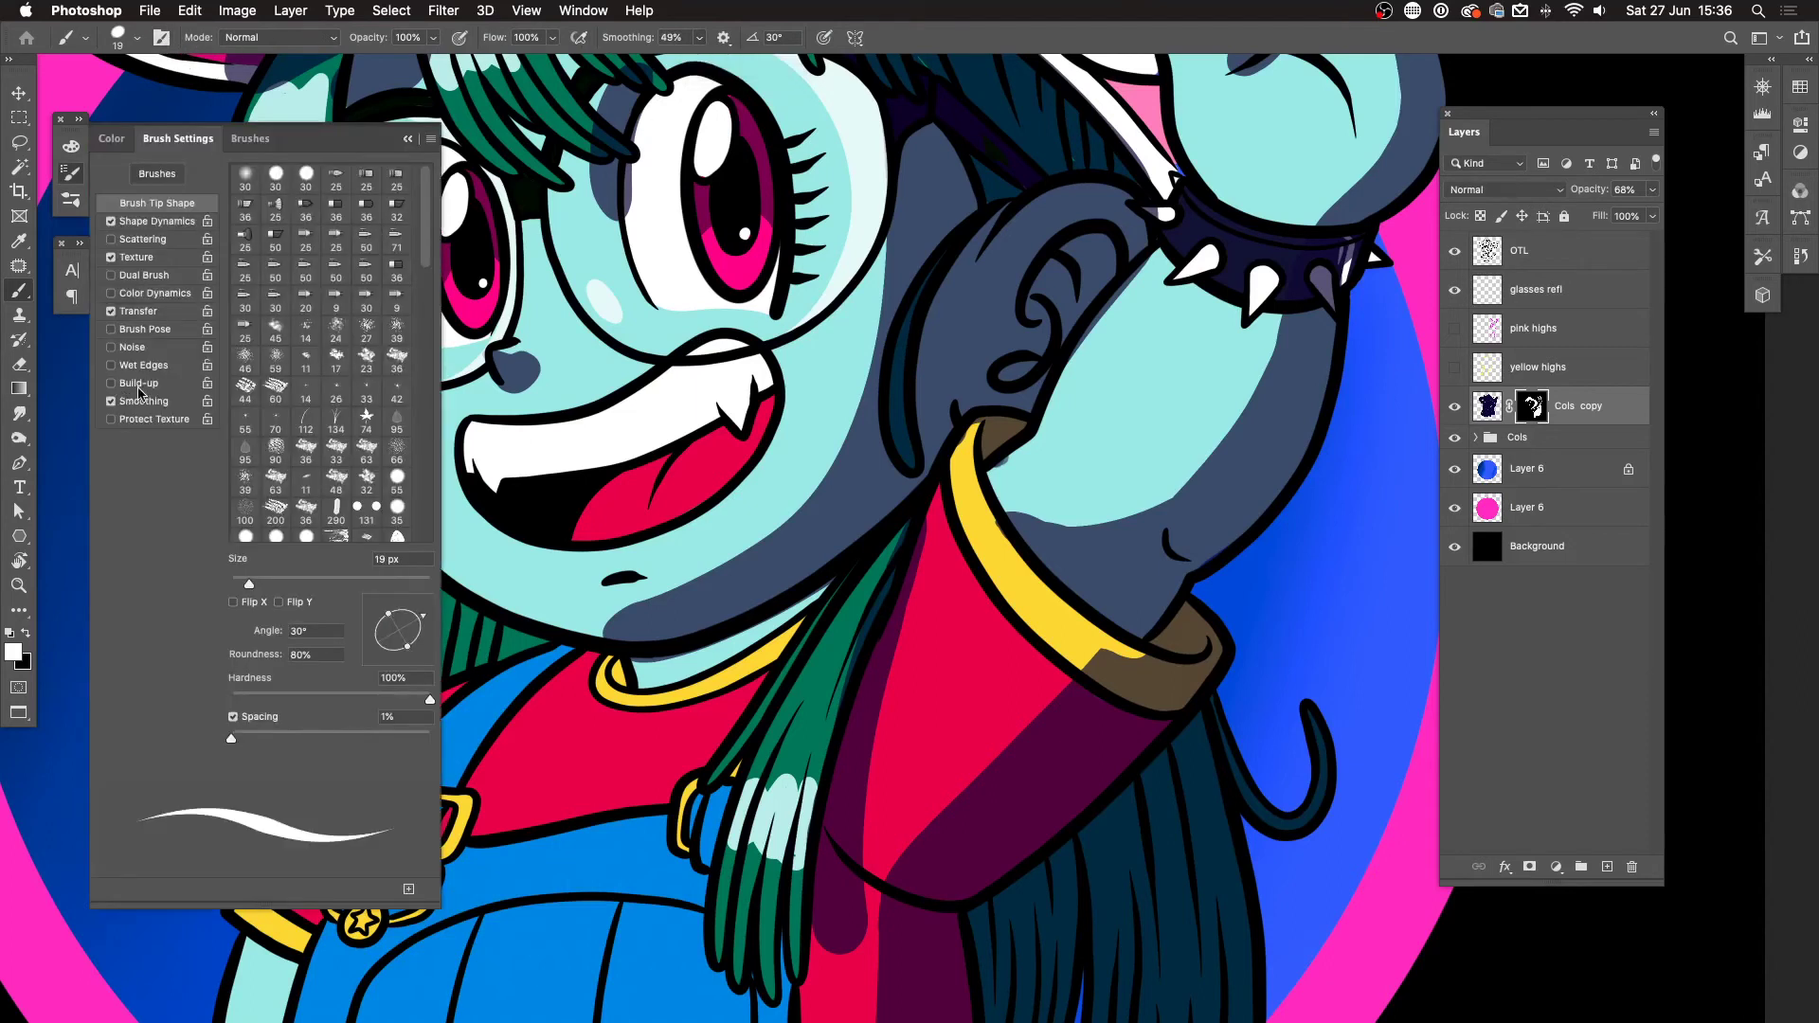
click(411, 140)
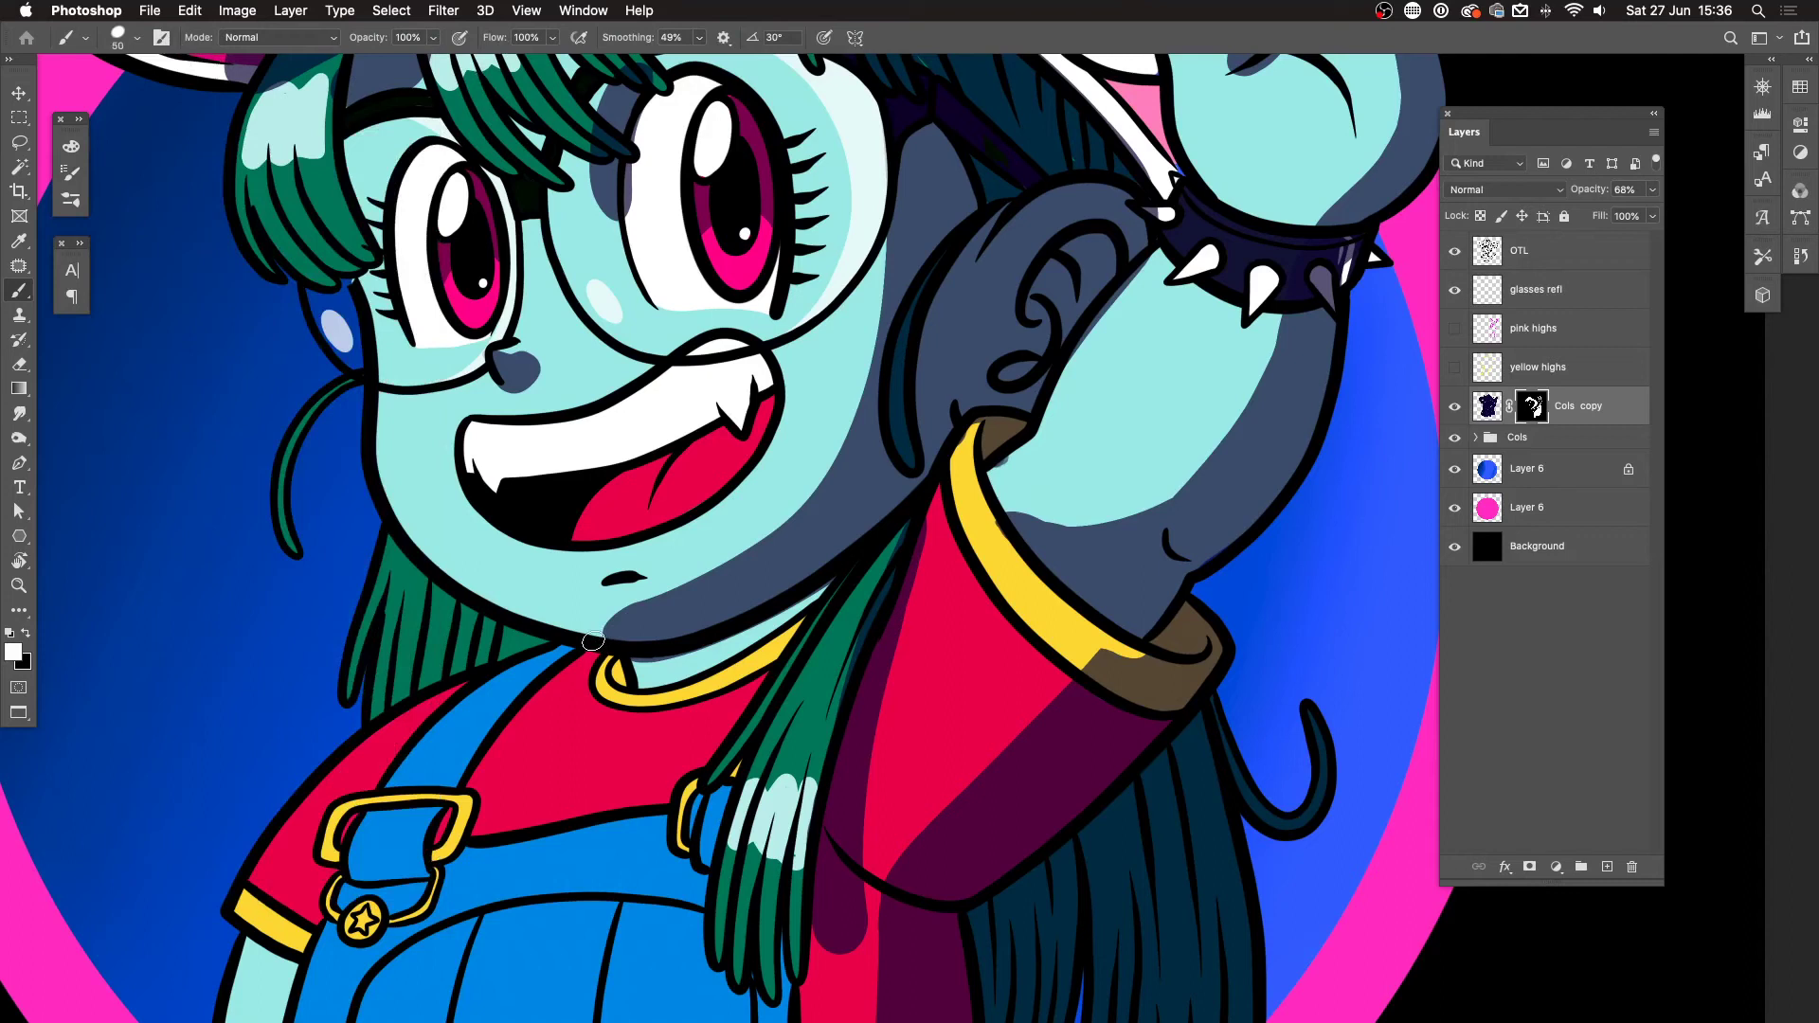
Step: Enlarge the brush to 60 px and paint shadow on the hair behind the jaw and above the shoulder strap
key(bracketright)
mouse_move(593, 641)
mouse_down()
mouse_move(470, 650)
mouse_move(544, 644)
mouse_move(495, 611)
mouse_move(473, 674)
mouse_move(474, 606)
mouse_move(453, 682)
mouse_move(466, 591)
mouse_move(430, 693)
mouse_move(445, 568)
mouse_move(400, 723)
mouse_move(415, 559)
mouse_up()
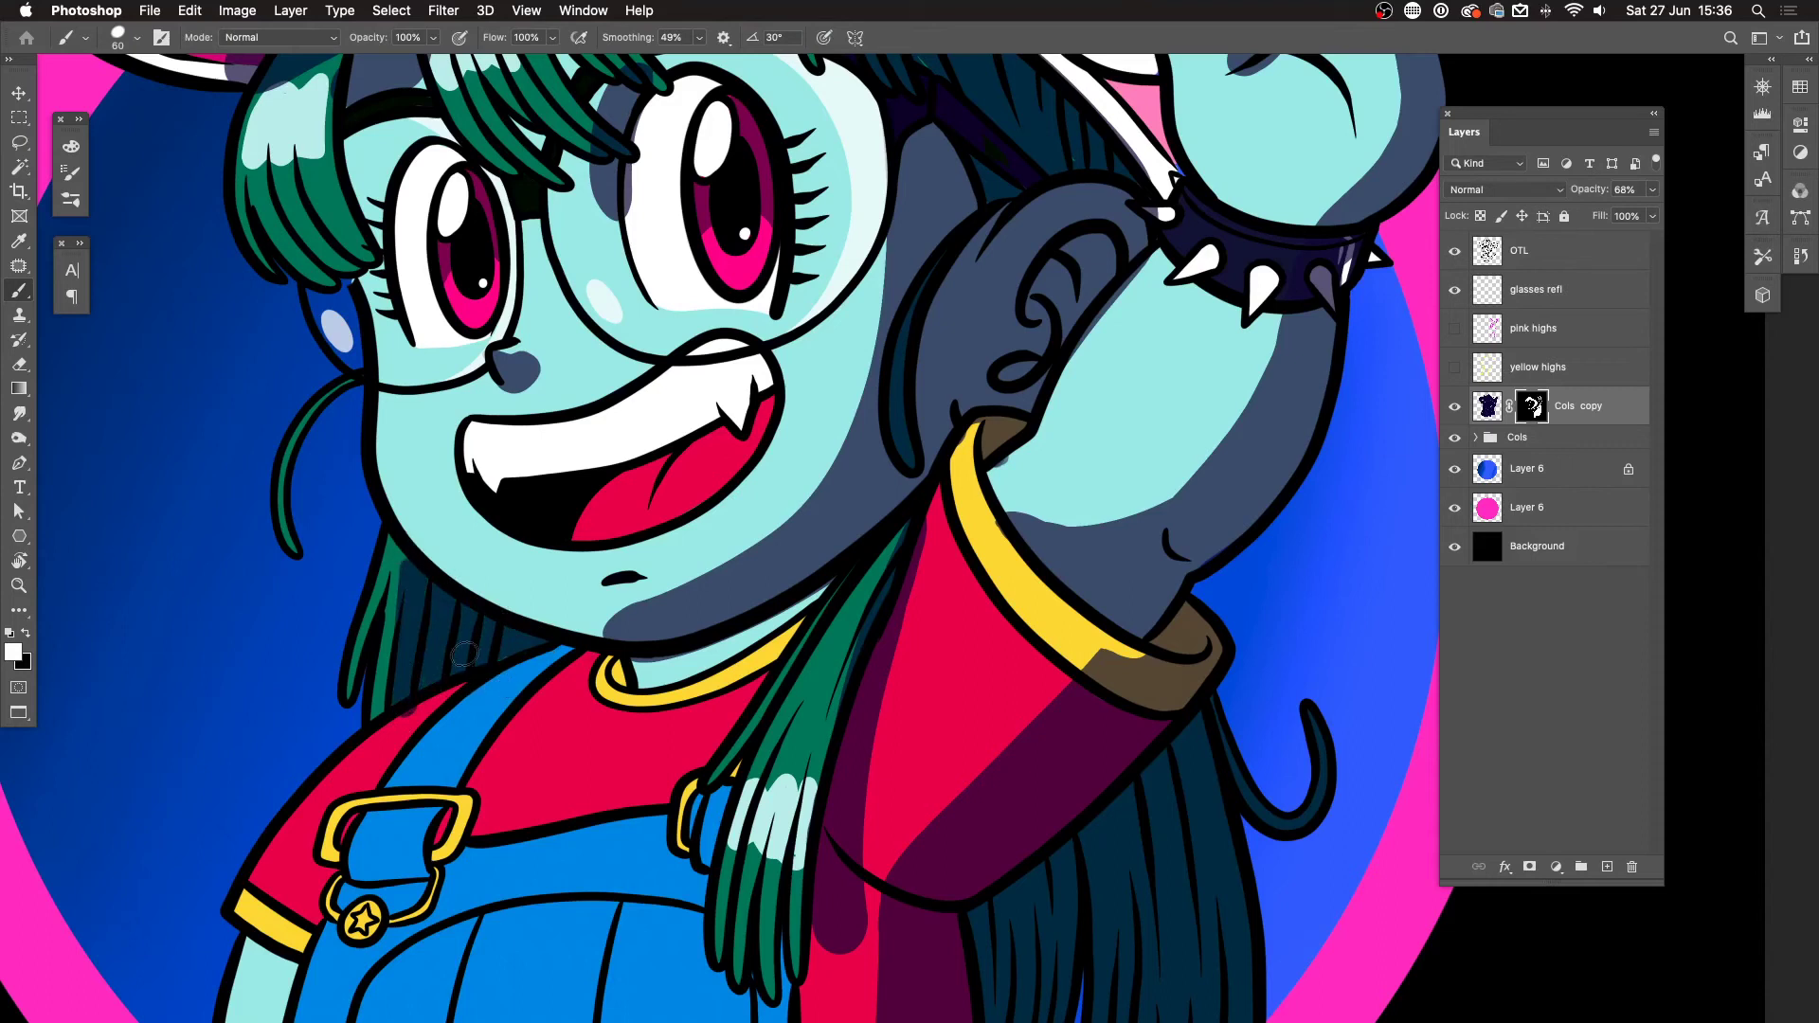
drag(661, 609, 580, 631)
scroll(1122, 567, down, 6)
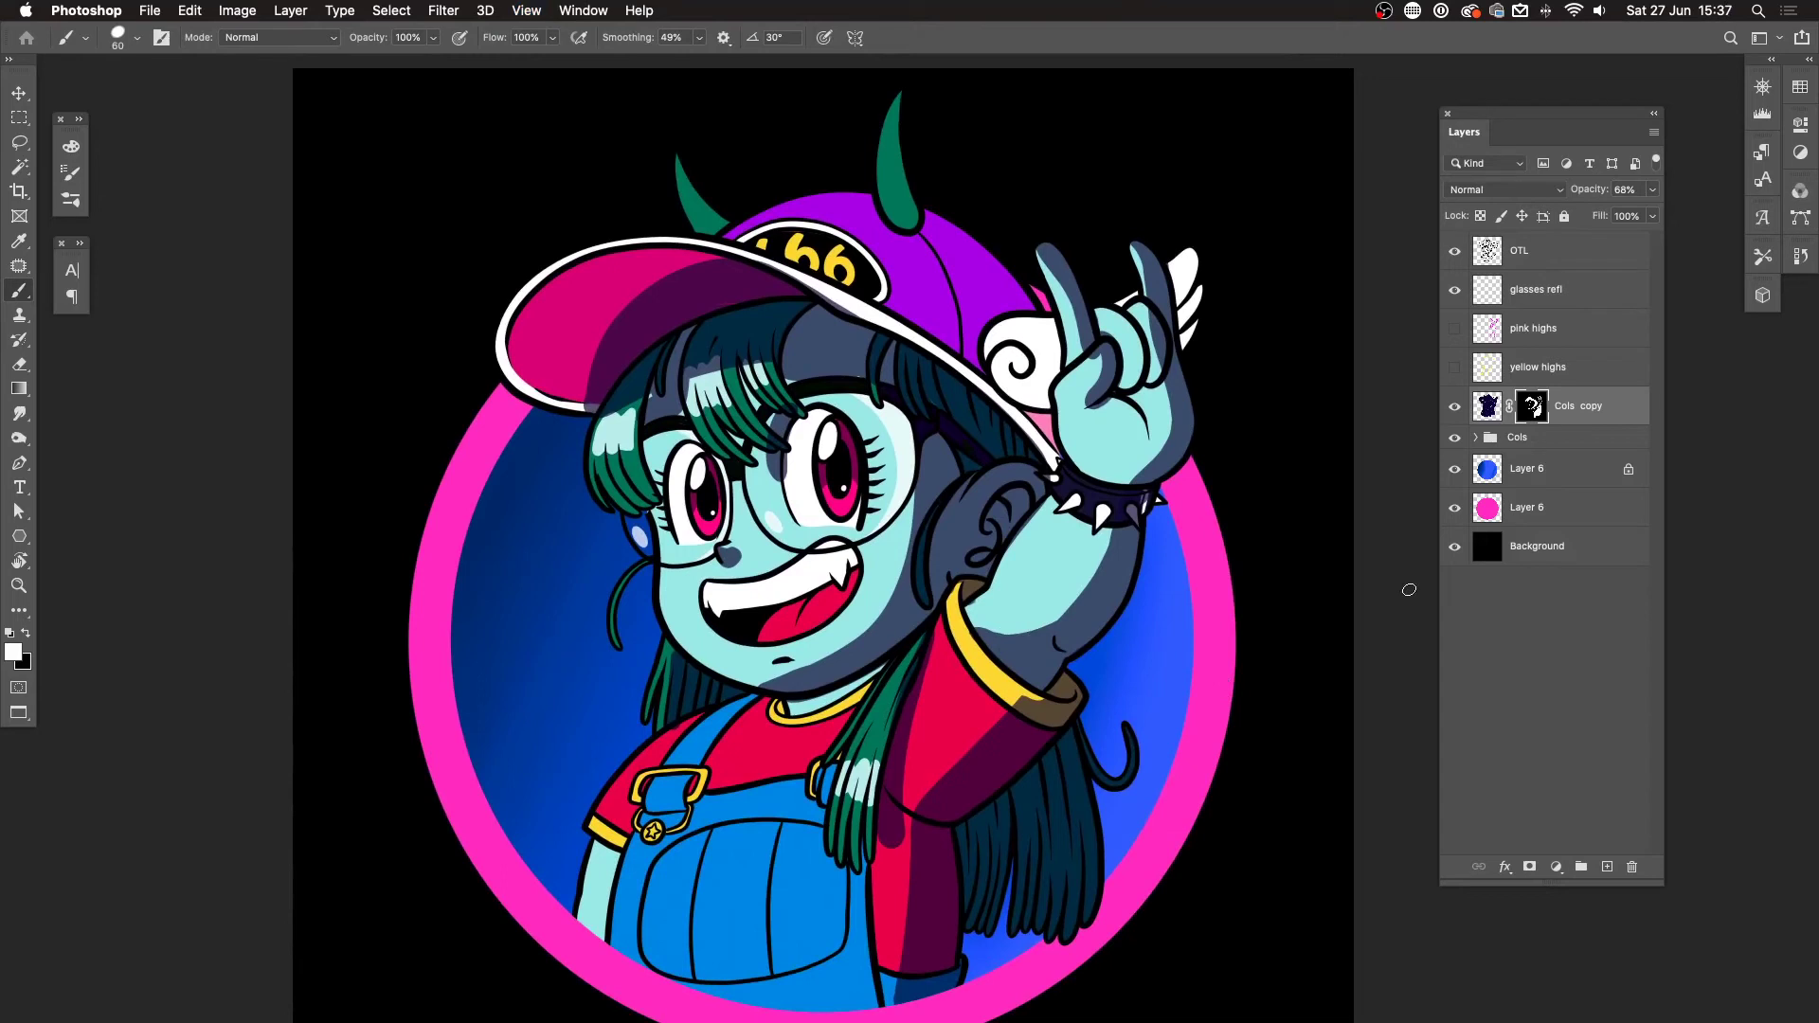
Step: Refine the raised hand's shading on the mask along the thumb, curled fingers, index finger and side of the palm
scroll(969, 389, up, 5)
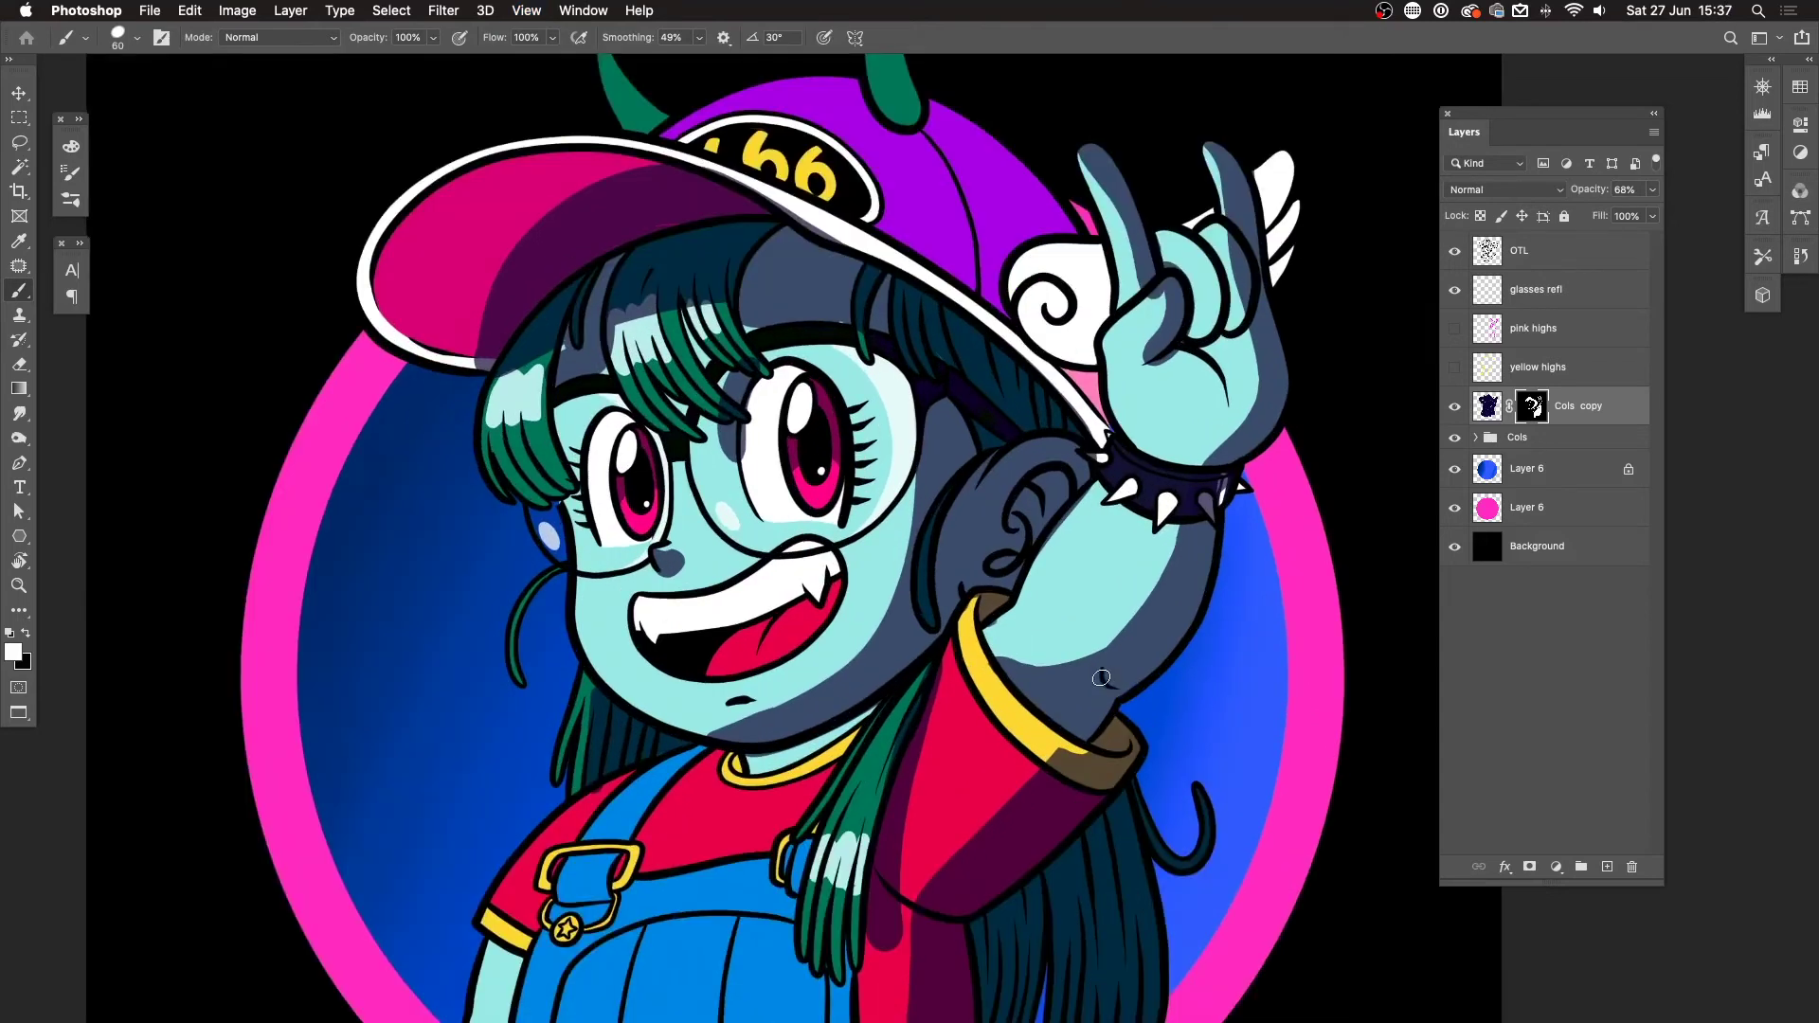
key(x)
key(x)
mouse_move(969, 389)
mouse_down()
mouse_move(988, 430)
mouse_move(963, 433)
mouse_move(1059, 436)
mouse_move(1065, 488)
mouse_move(975, 455)
mouse_up()
key(x)
key(x)
mouse_move(976, 284)
mouse_down()
mouse_move(1018, 409)
mouse_move(1050, 246)
mouse_move(1042, 123)
mouse_up()
key(x)
drag(862, 133, 919, 322)
drag(1103, 398, 1088, 564)
key(x)
key(x)
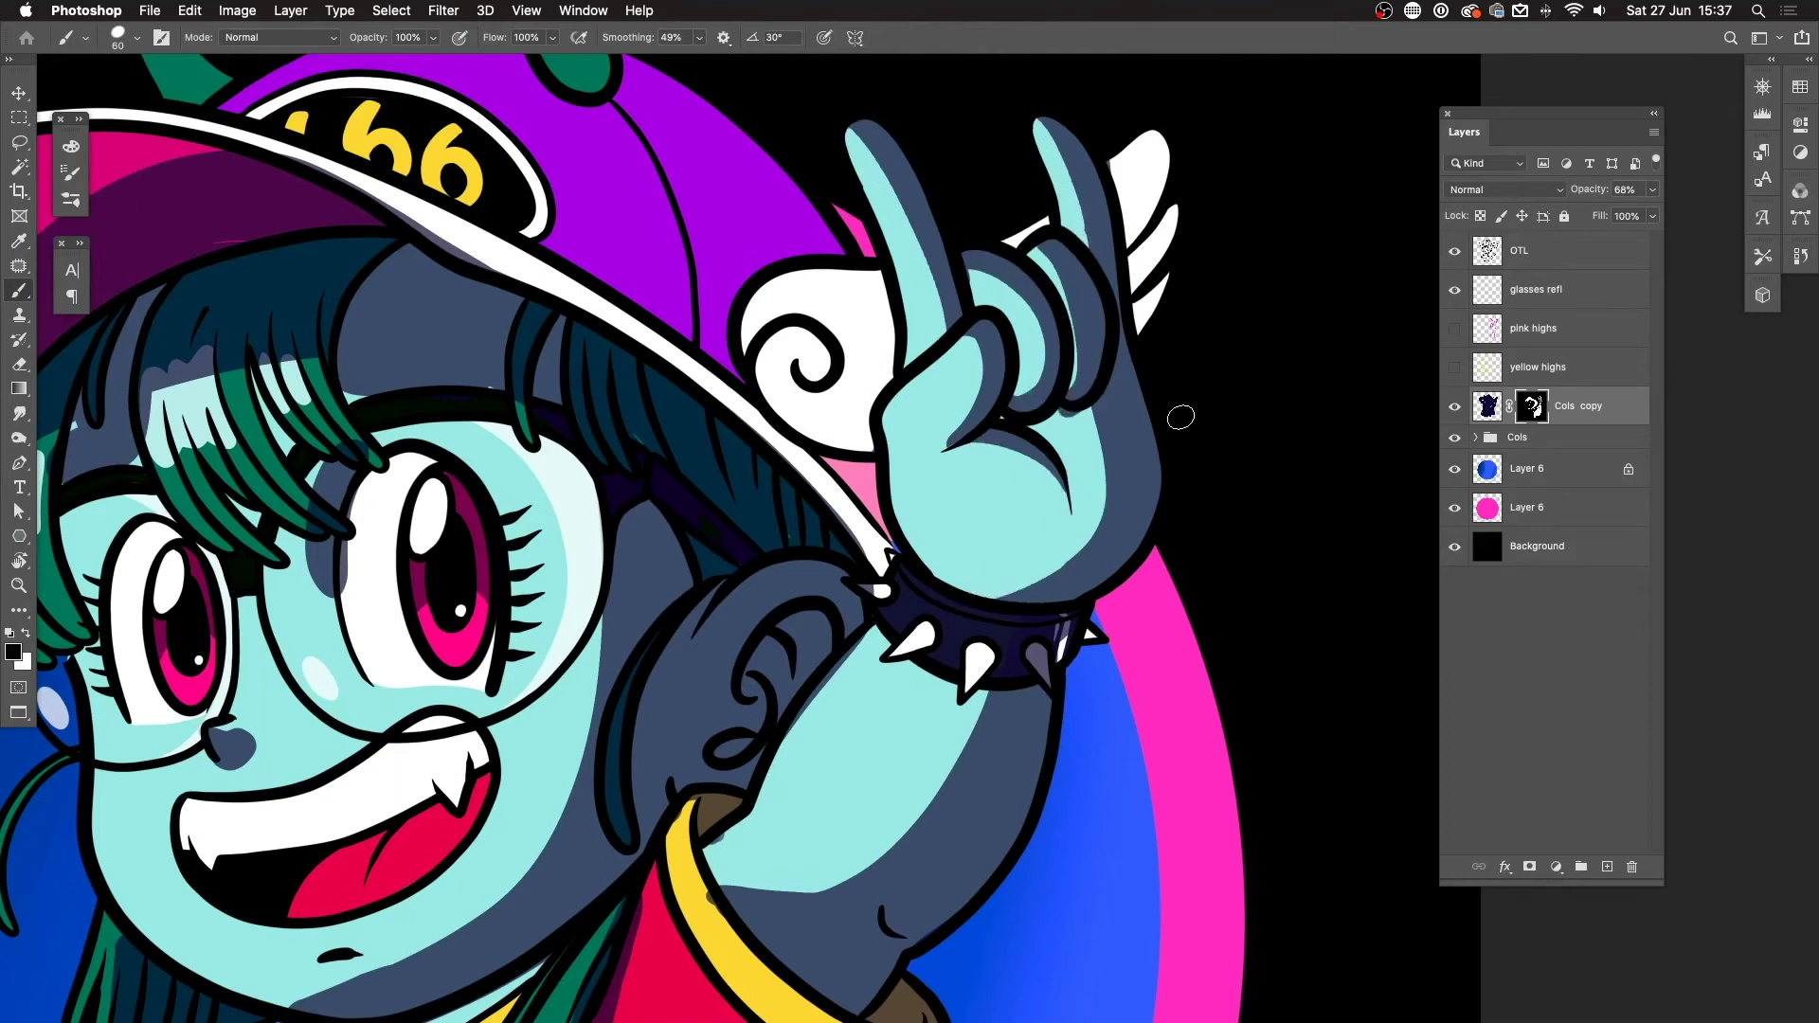
Step: Paint shadow on the cap wing's feathers and along the rear part of the white brim edge
key(x)
drag(1113, 156, 1137, 284)
drag(1165, 204, 1140, 338)
mouse_move(886, 564)
mouse_down()
mouse_move(777, 417)
mouse_move(744, 417)
mouse_up()
drag(757, 413, 654, 336)
Step: Paint shadow on the glasses lens under the fringe, inside the corner of the mouth and below the lower lip
drag(517, 403, 531, 434)
mouse_move(545, 446)
mouse_down()
mouse_move(597, 540)
mouse_move(846, 352)
mouse_up()
mouse_move(677, 652)
mouse_down()
mouse_move(726, 680)
mouse_move(743, 611)
mouse_move(724, 630)
mouse_up()
key(x)
key(x)
drag(606, 788, 633, 795)
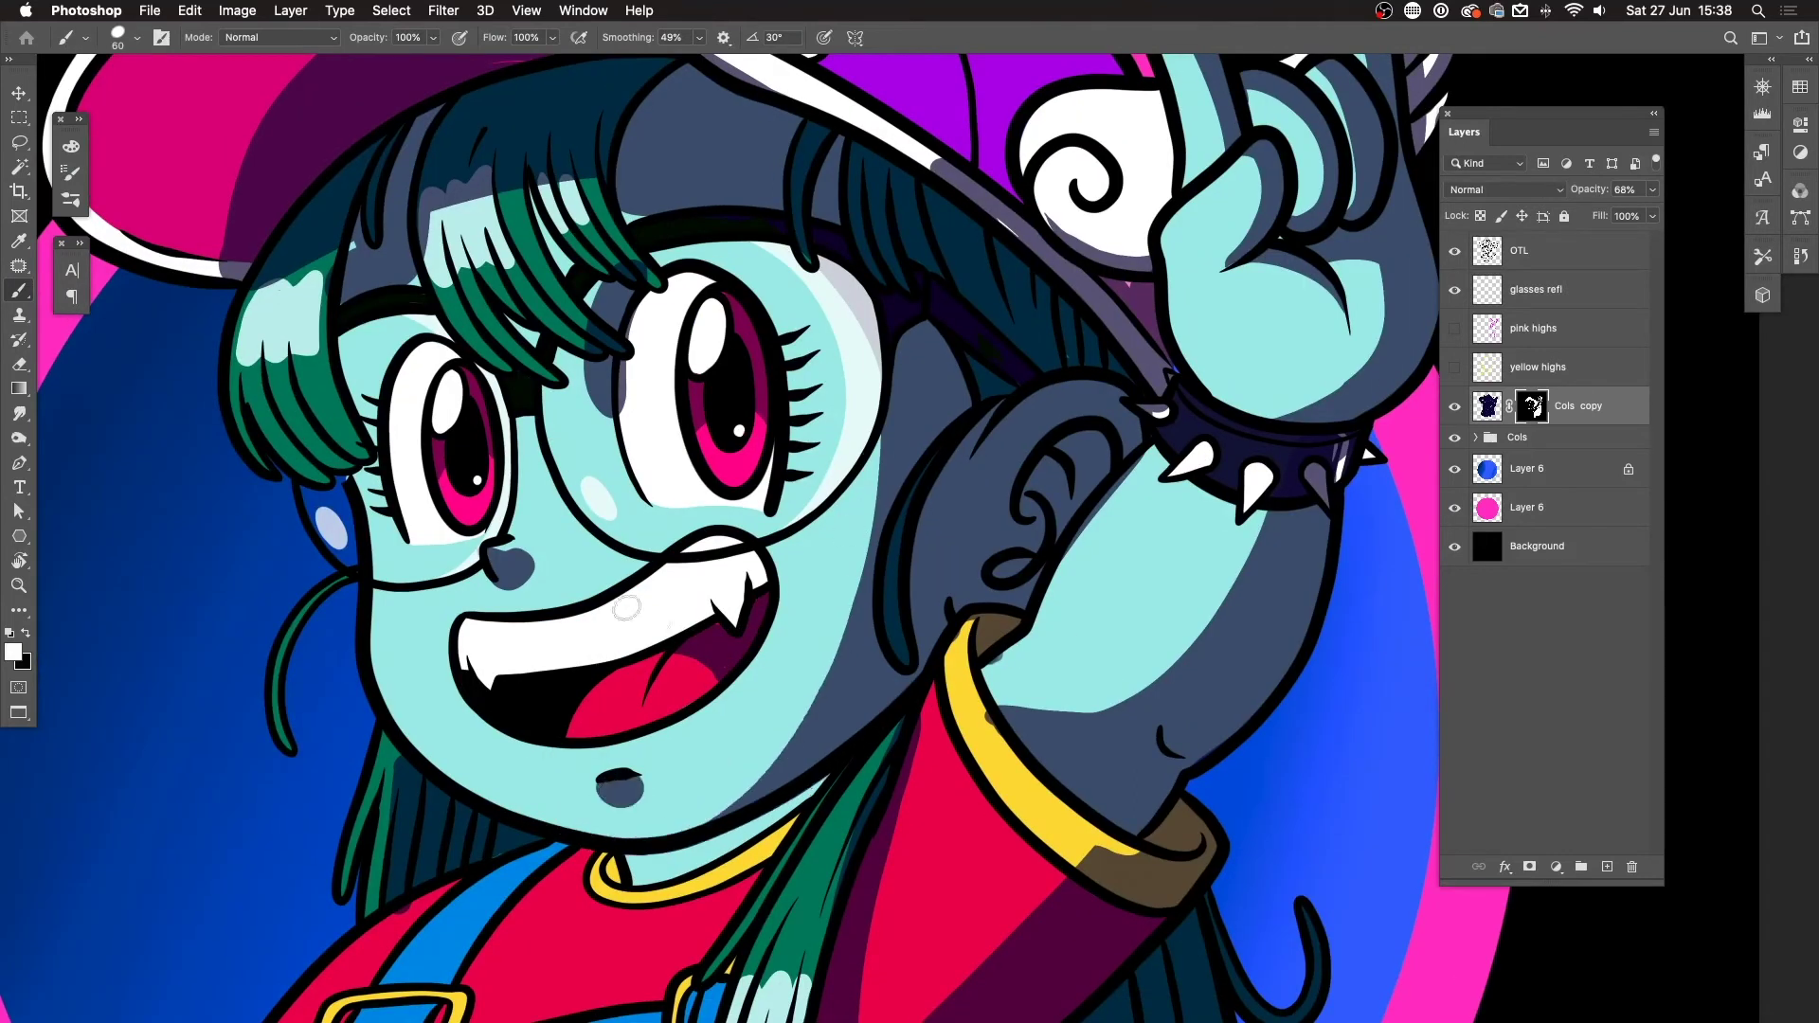
Step: Paint black on the mask to bring back light on the ear's upper rim and the hair strand beside it
key(x)
scroll(663, 569, right, 2)
key(x)
key(x)
drag(812, 512, 814, 616)
drag(891, 474, 955, 398)
Step: Paint shadow along the edge of the hanging front hair strand and down the shirt beside the overalls
scroll(956, 398, down, 2)
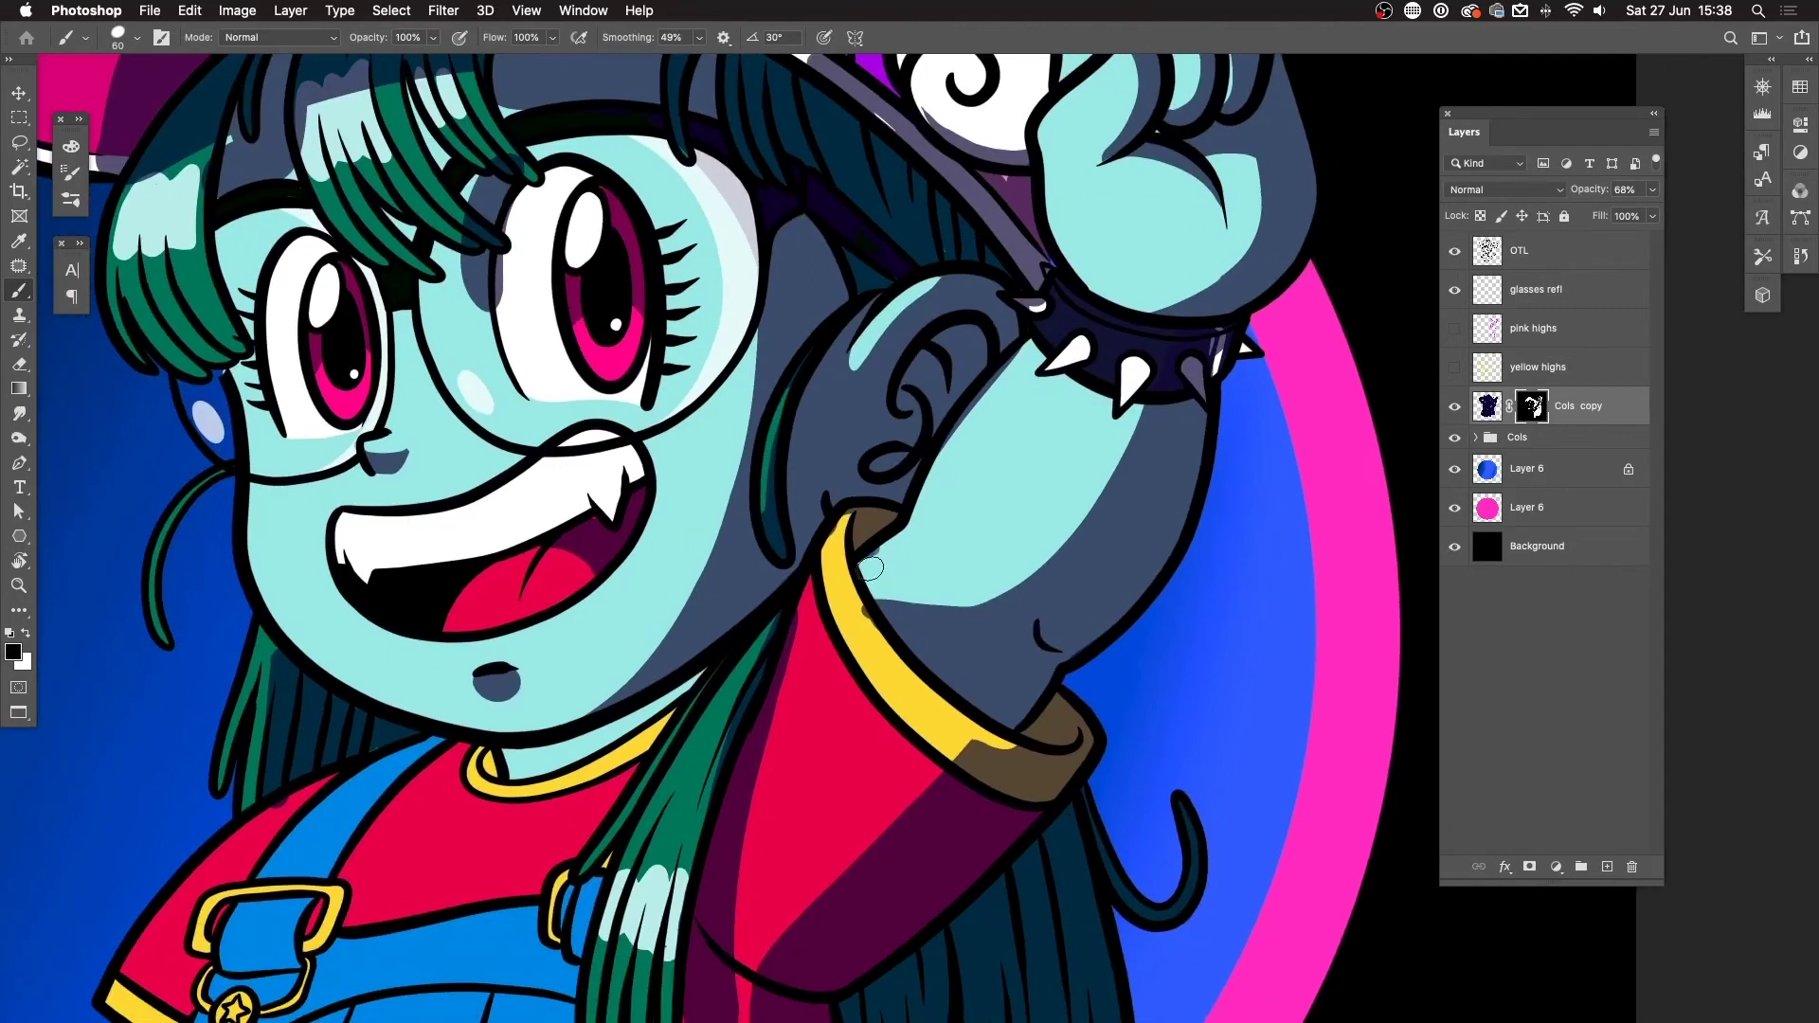
scroll(729, 516, up, 2)
key(x)
drag(729, 516, 663, 606)
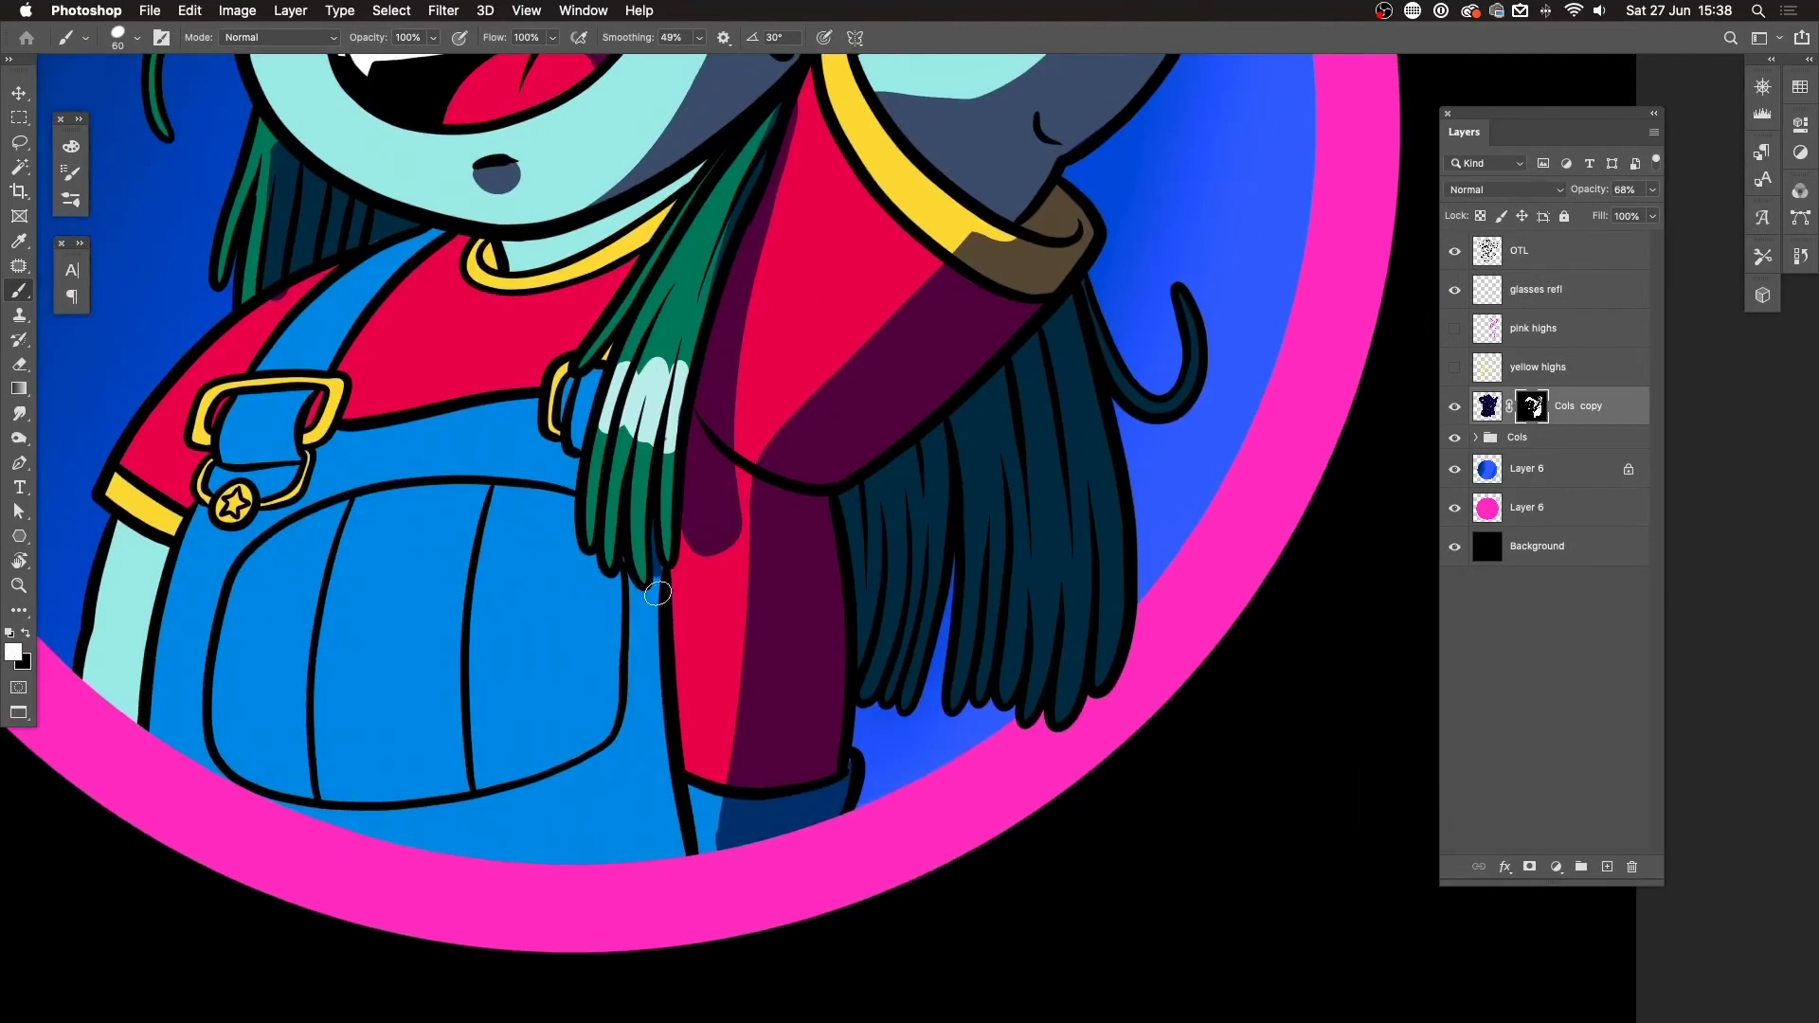
mouse_move(696, 265)
mouse_down()
mouse_move(670, 682)
mouse_move(706, 834)
mouse_up()
Step: Paint shadow on the lowered arm under its sleeve and beneath the overalls' buckle and star button
scroll(601, 530, up, 2)
scroll(601, 531, left, 3)
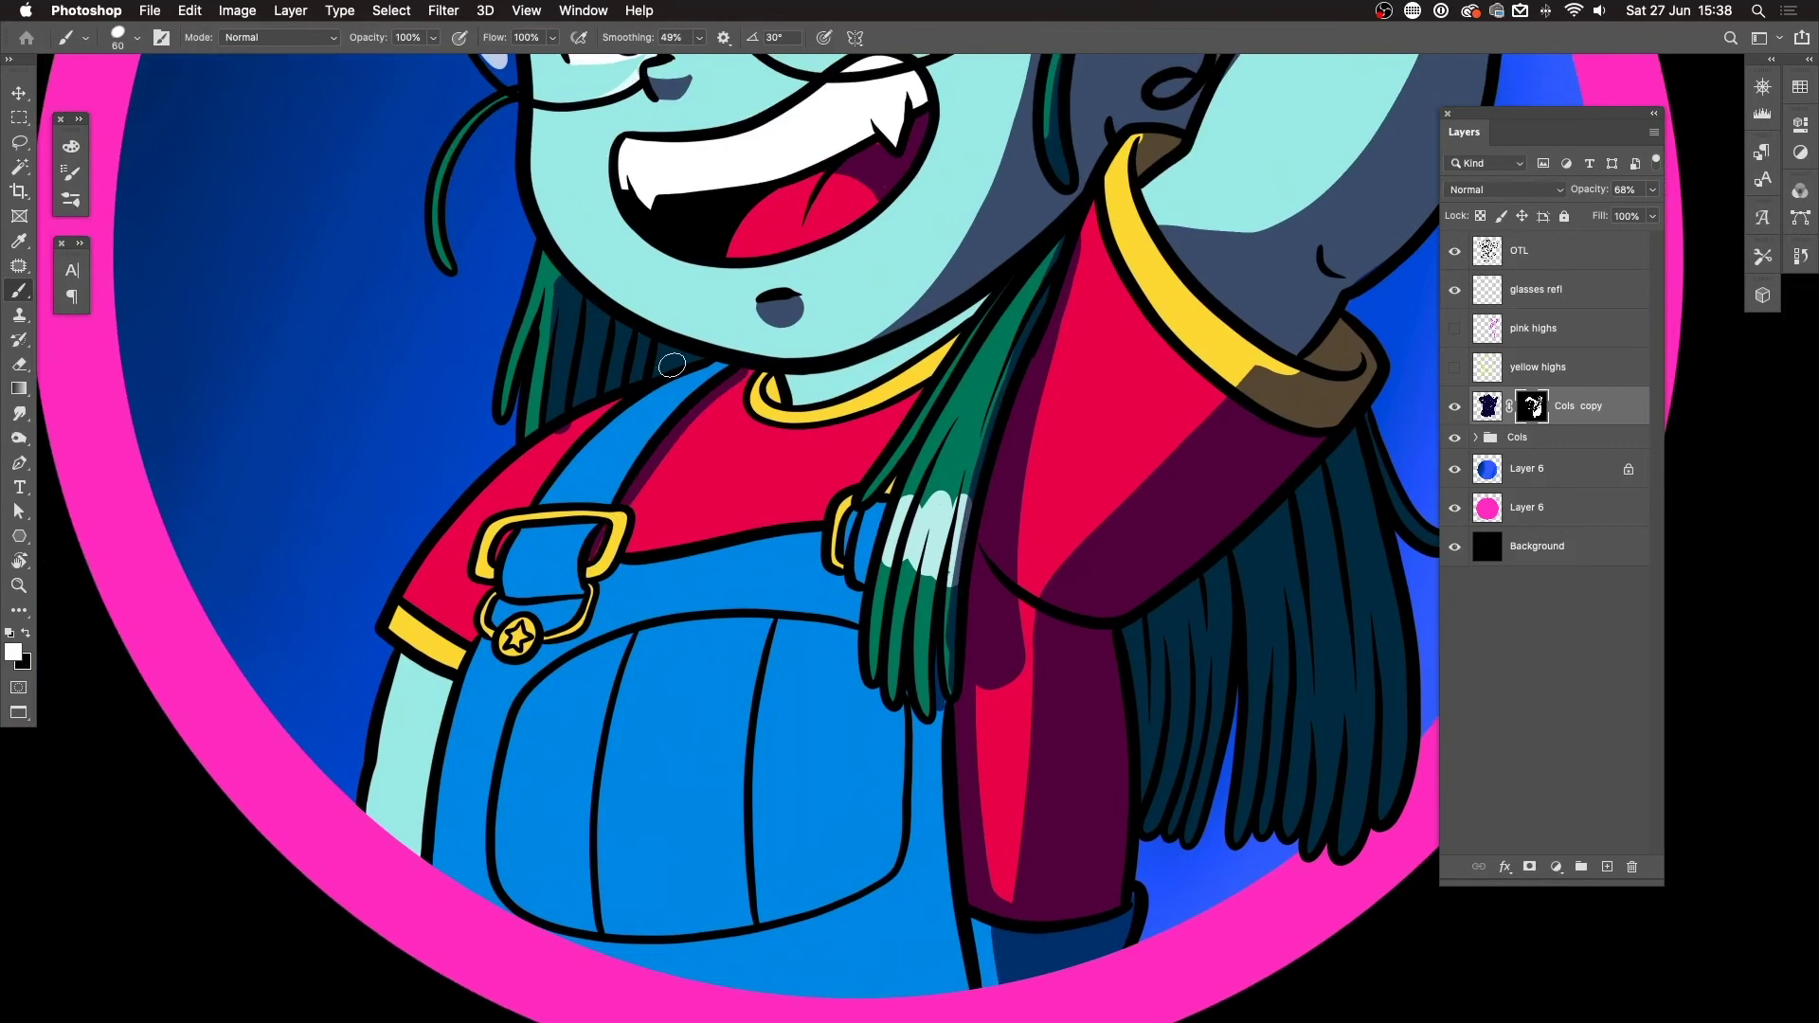
key(x)
key(x)
drag(447, 675, 415, 853)
drag(554, 646, 504, 671)
drag(601, 603, 517, 618)
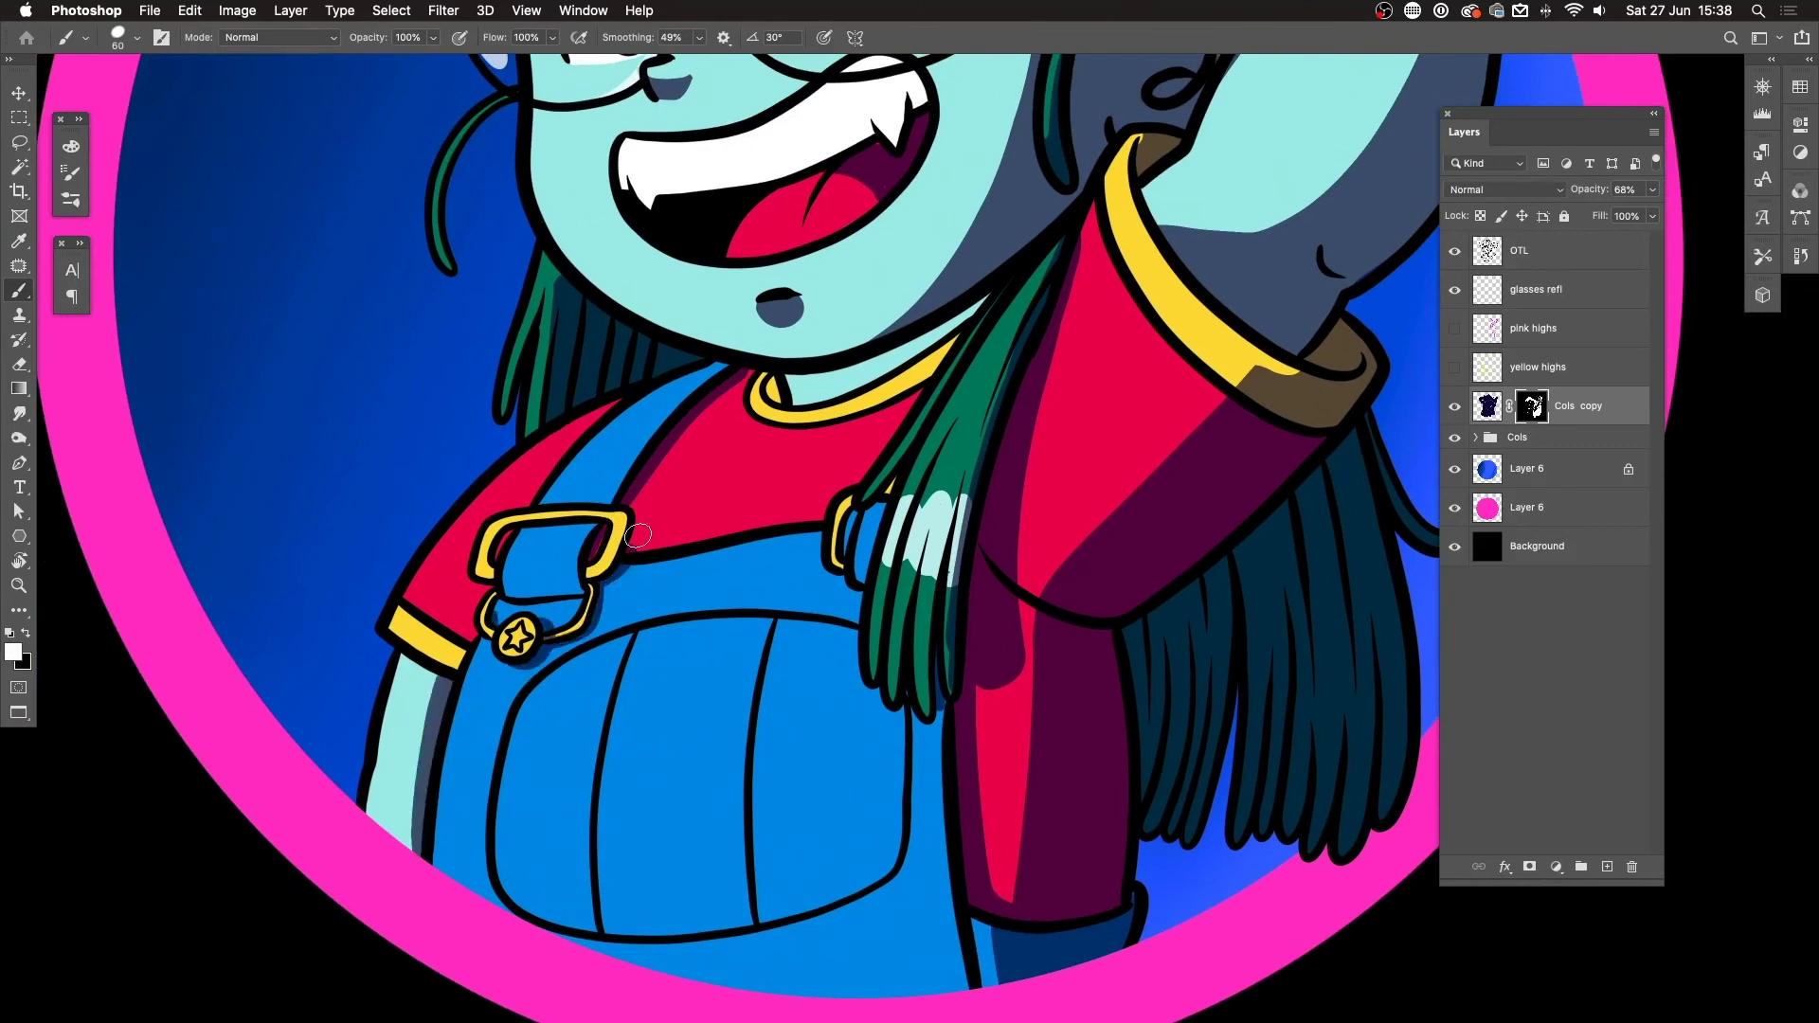
drag(638, 538, 564, 554)
Step: Clear shadow from the outer fringe lock and paint it on the eyelid under the smaller eye's brow
mouse_move(1043, 336)
mouse_down()
mouse_move(1081, 935)
mouse_move(1113, 935)
mouse_up()
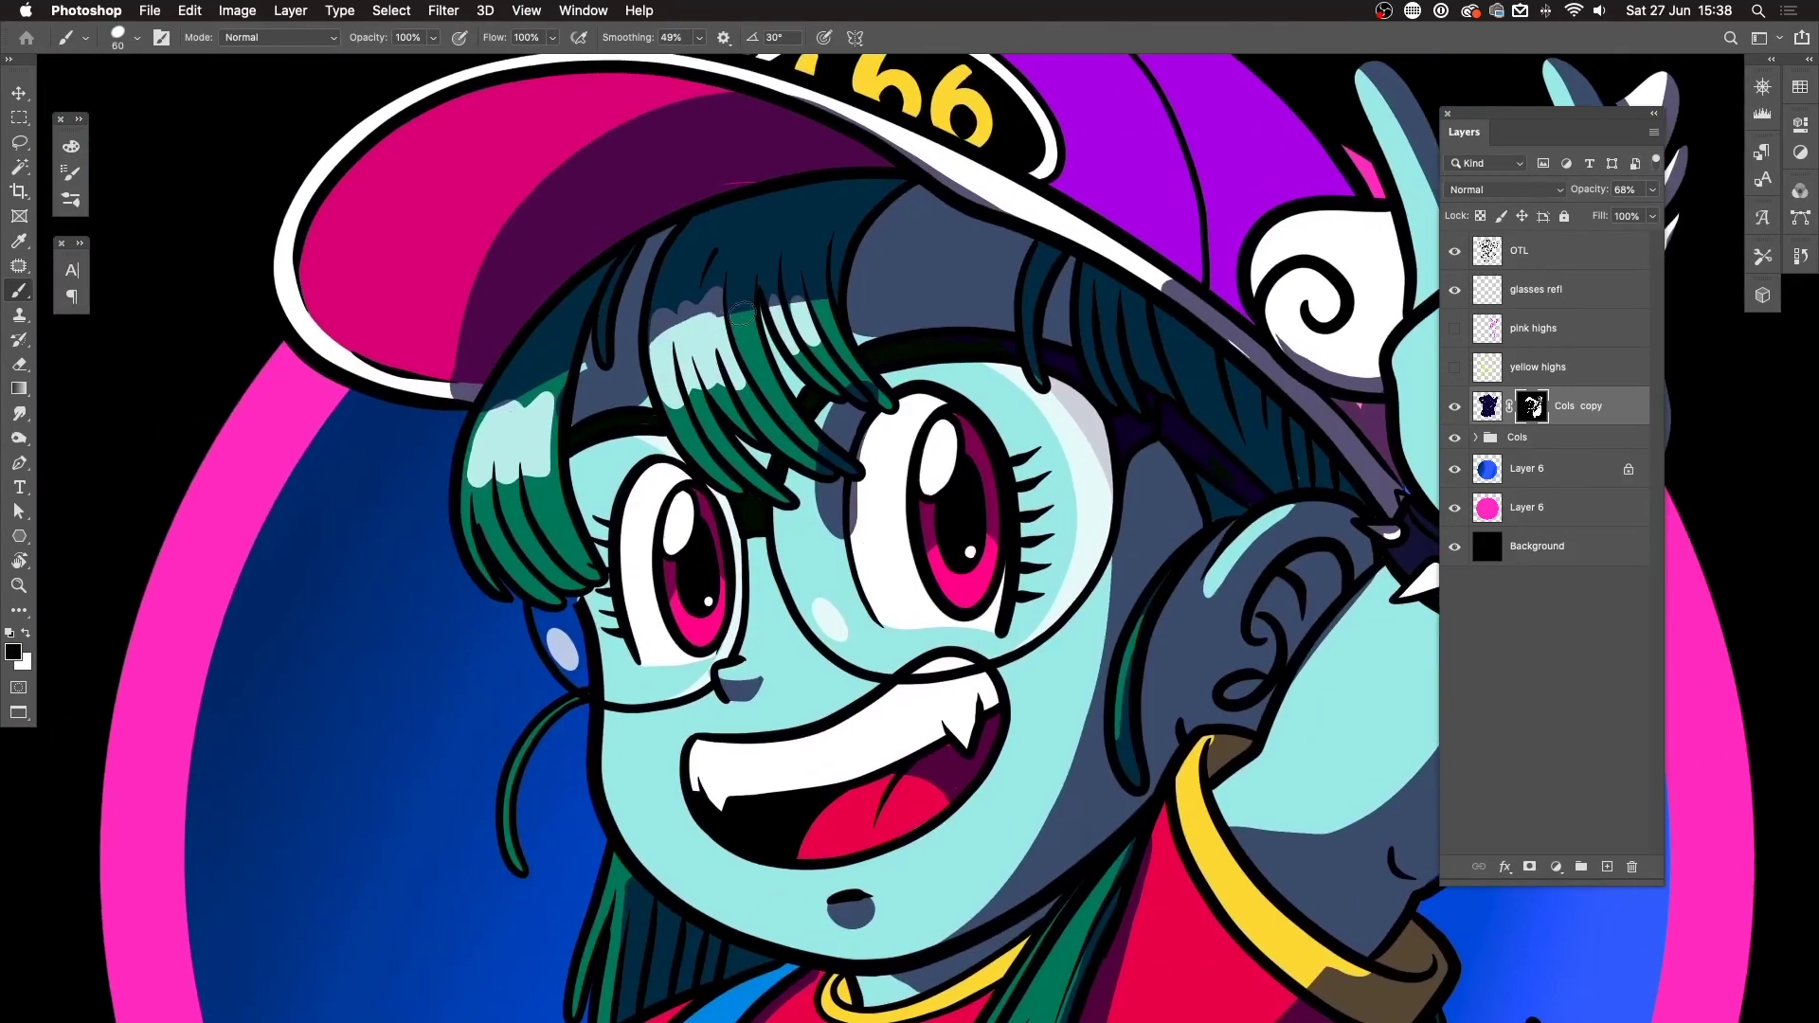
scroll(578, 393, down, 5)
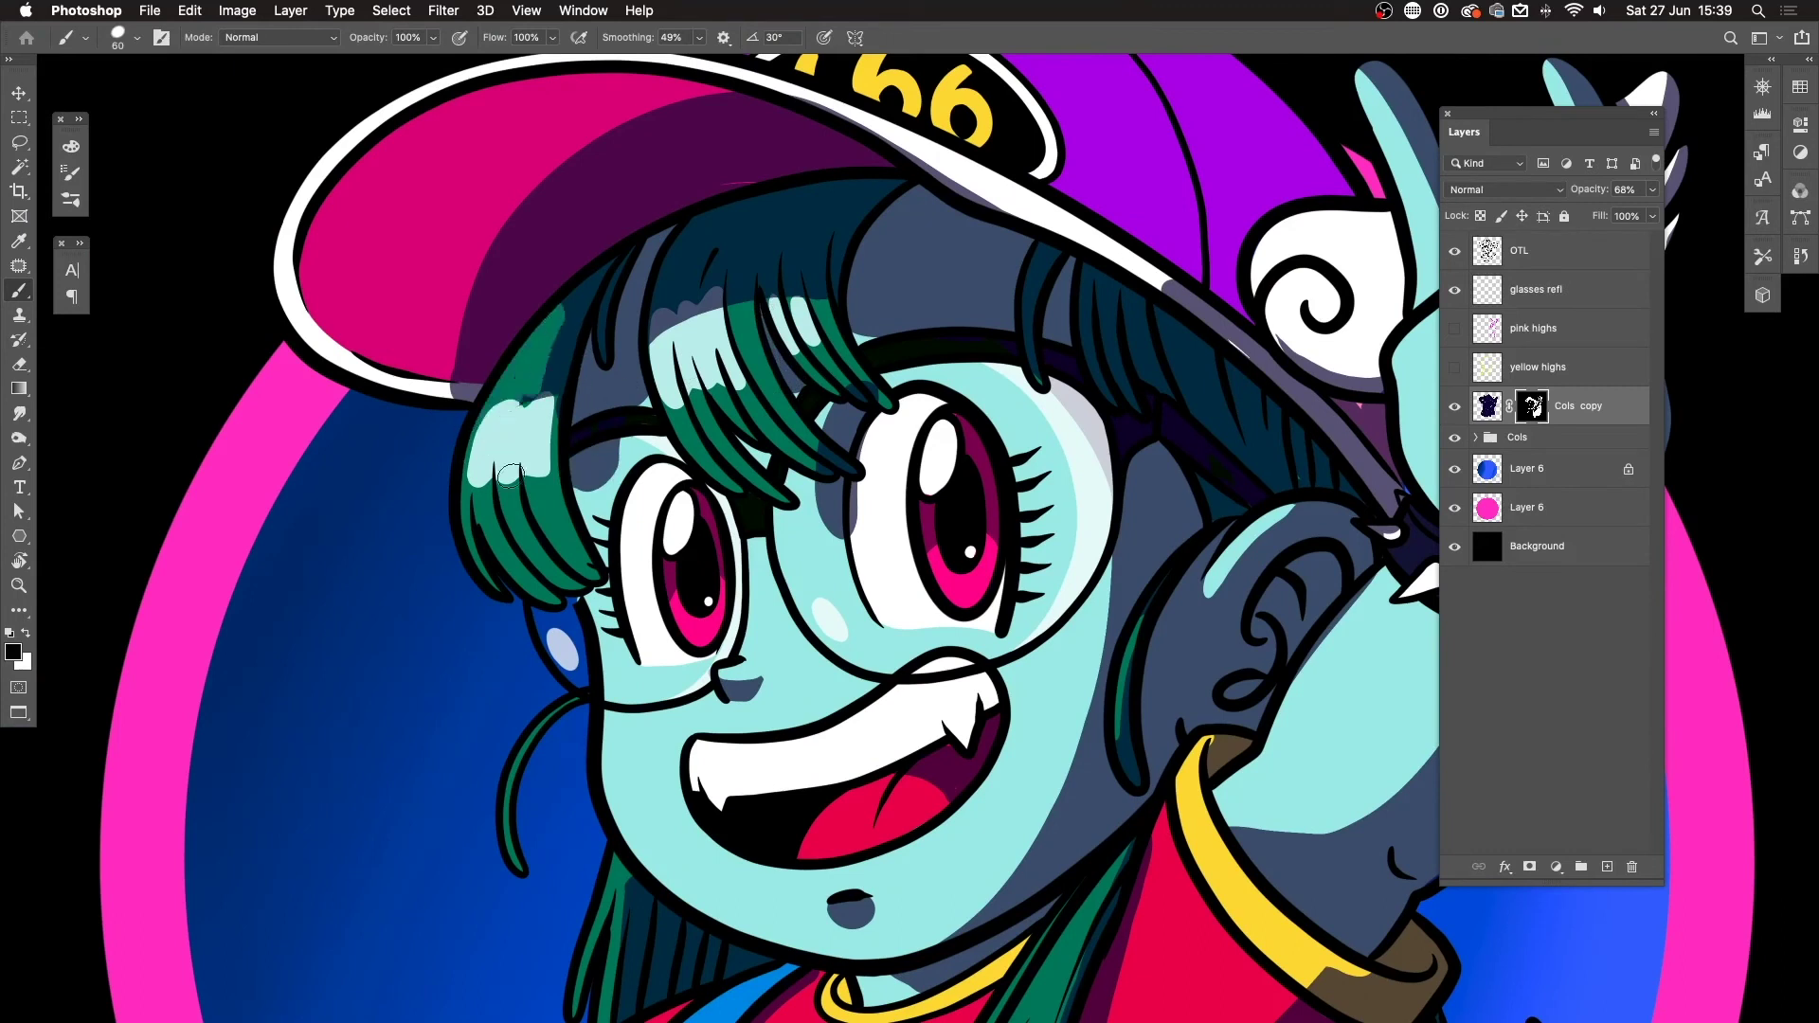
scroll(620, 252, up, 5)
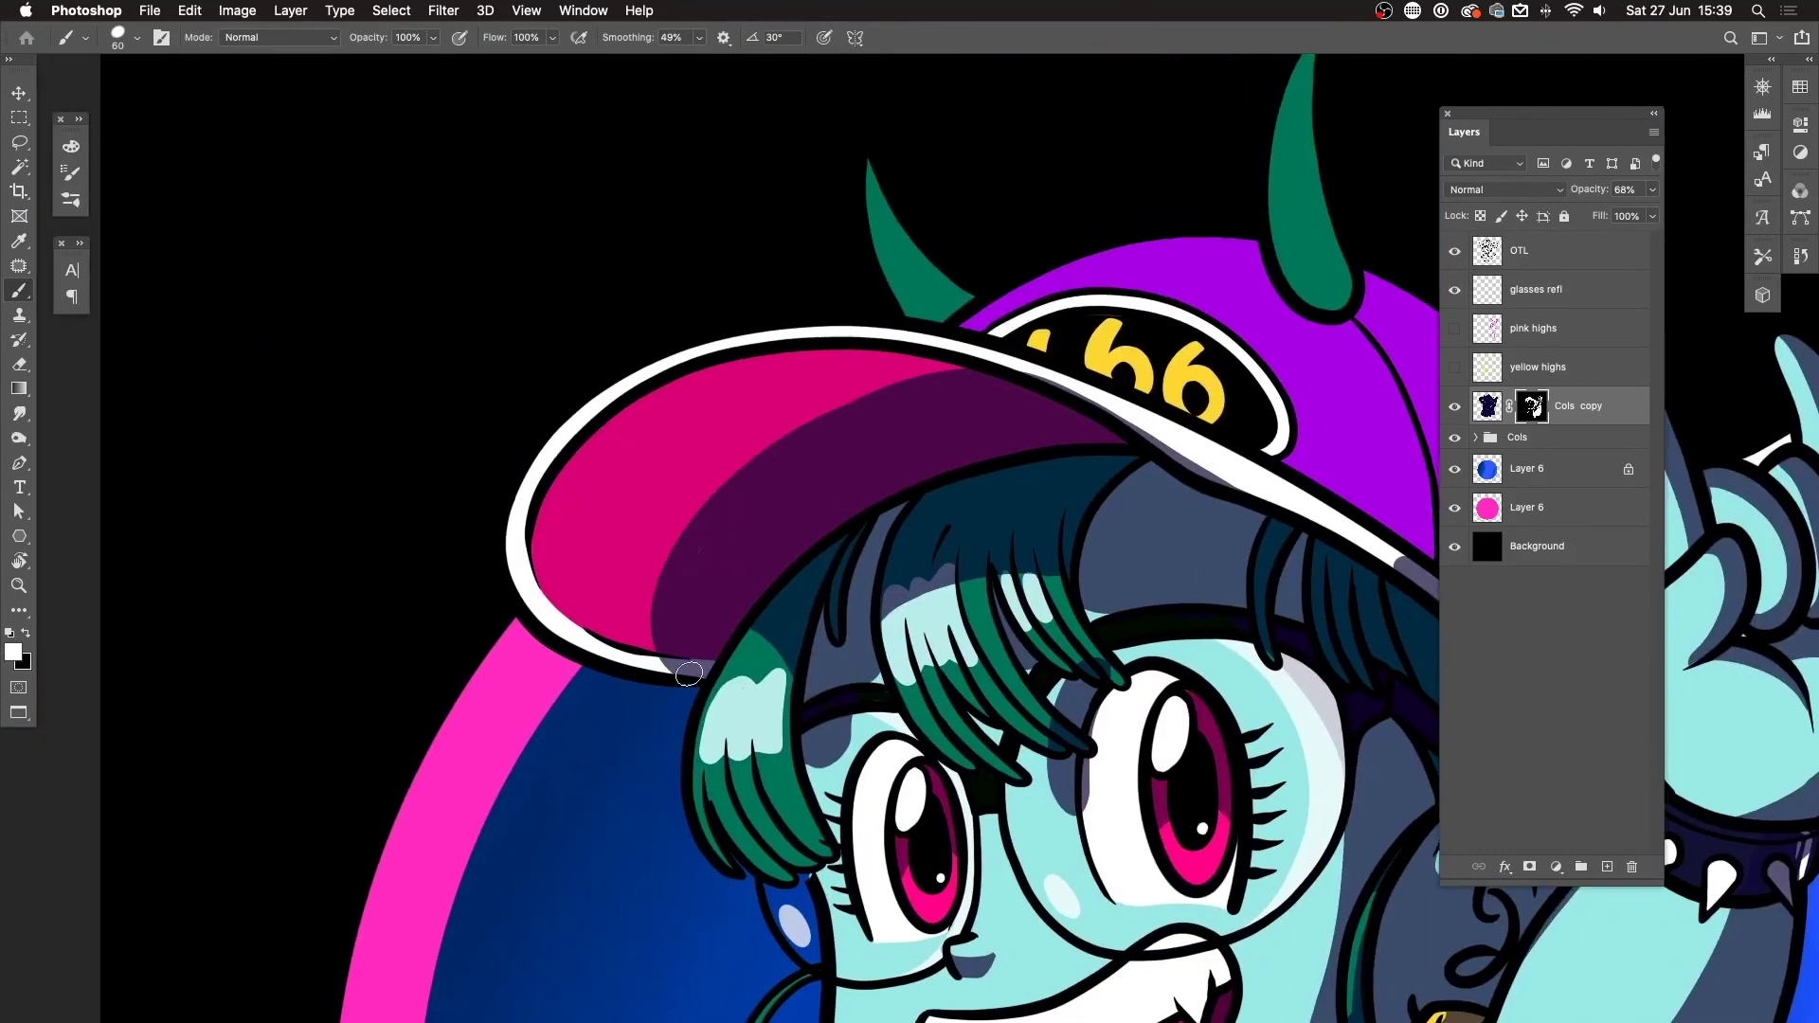
Step: Paint shadow along one side of both green horns on the cap
scroll(888, 491, up, 5)
scroll(887, 492, right, 5)
drag(1038, 512, 1008, 367)
Step: Paint shadow down the rear side of the purple cap and on the spikes of the wristband
scroll(1008, 366, down, 5)
scroll(1008, 366, right, 5)
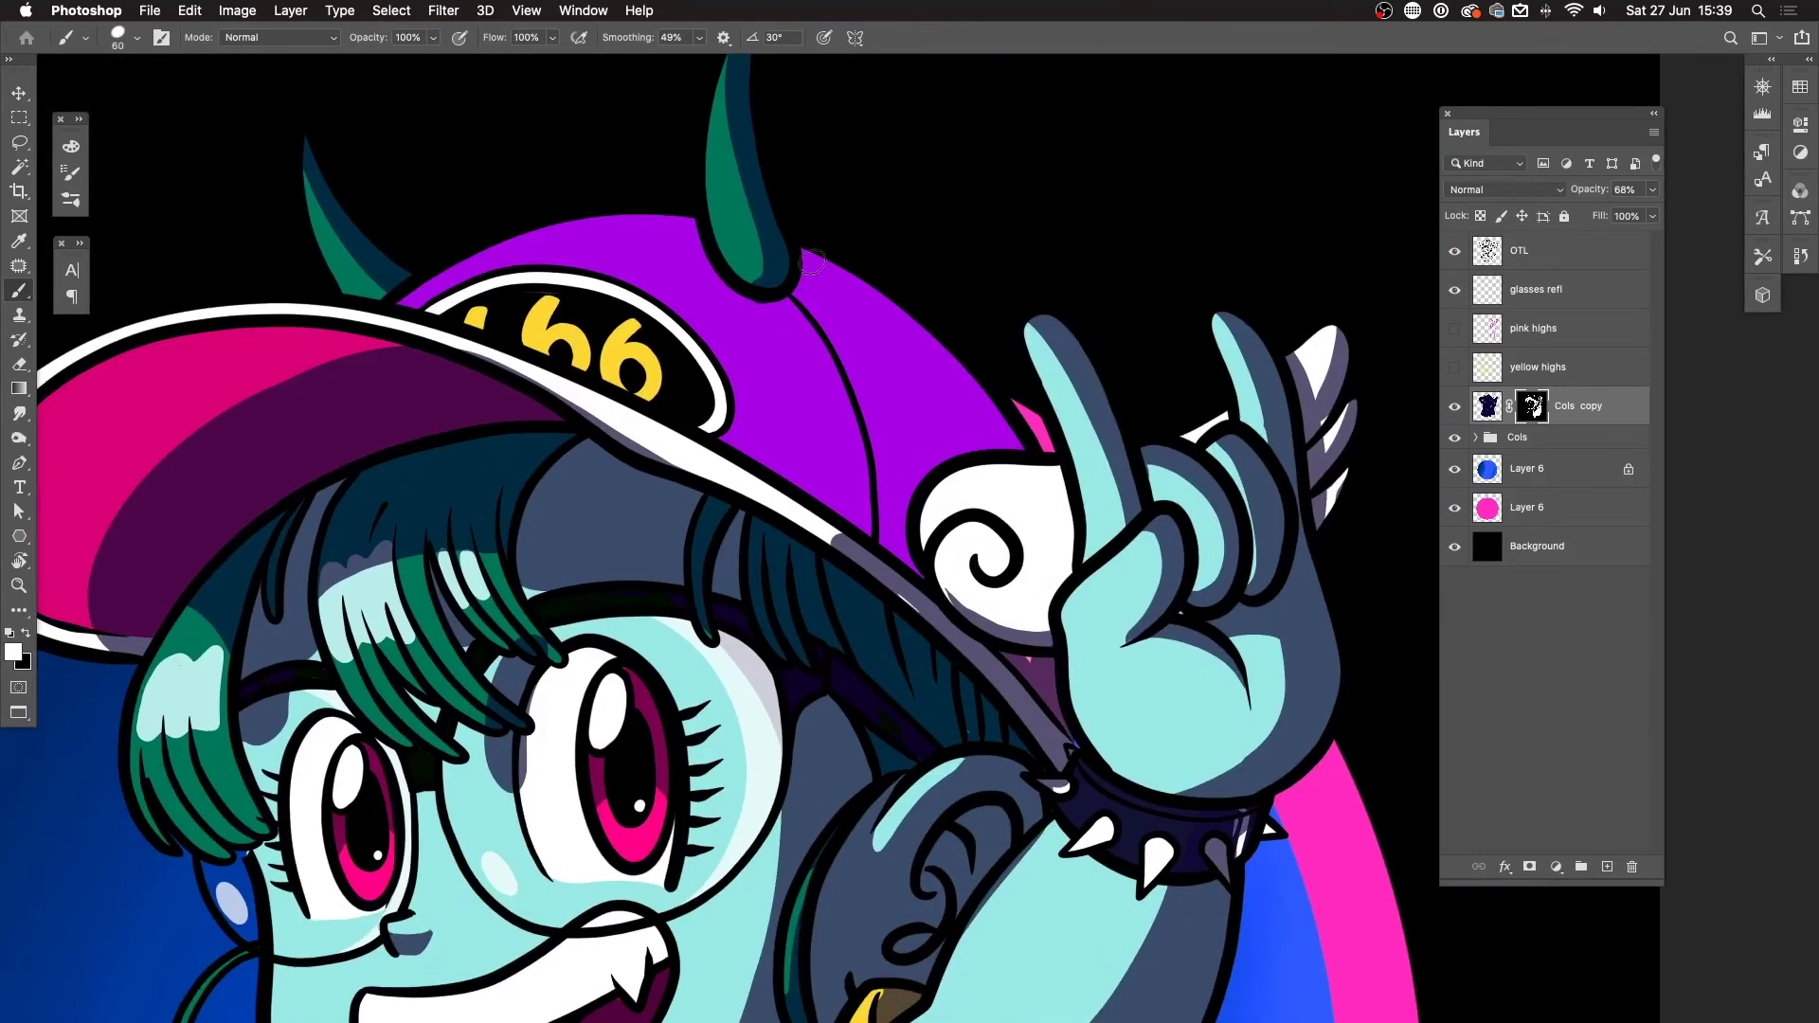
key(x)
key(x)
scroll(1079, 792, down, 5)
scroll(1078, 792, right, 2)
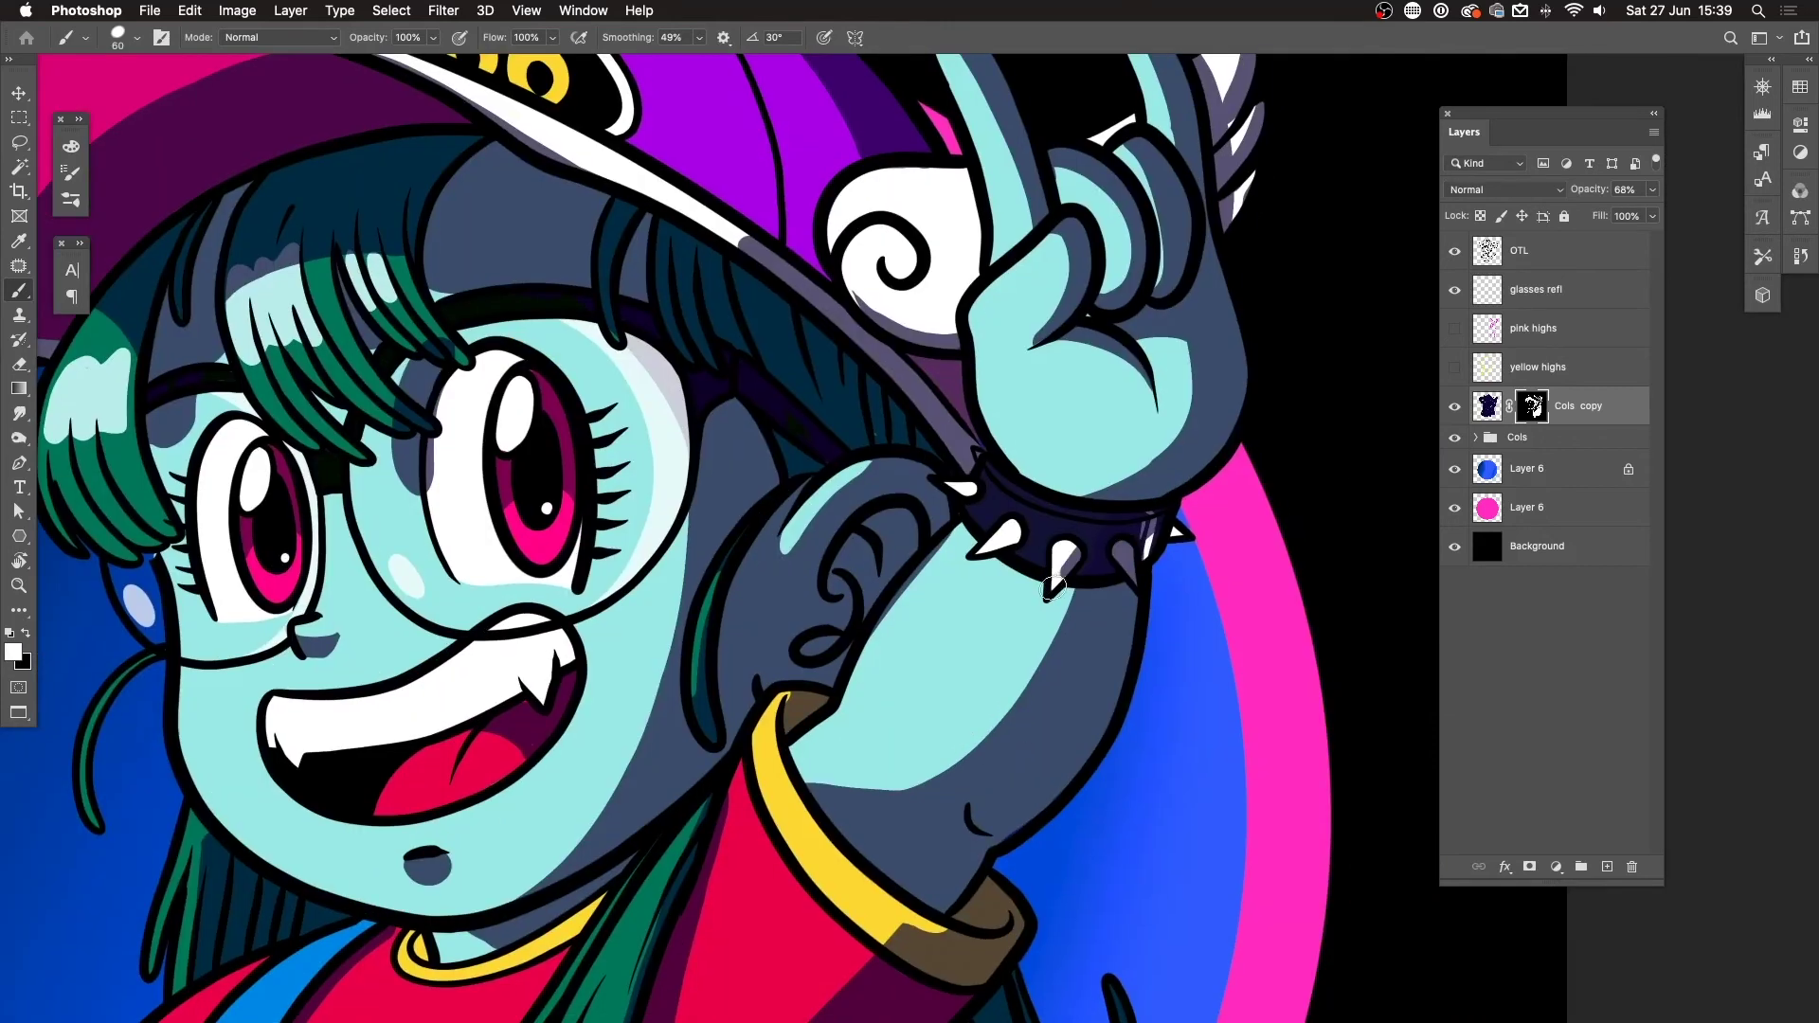
scroll(848, 296, up, 5)
scroll(848, 297, left, 2)
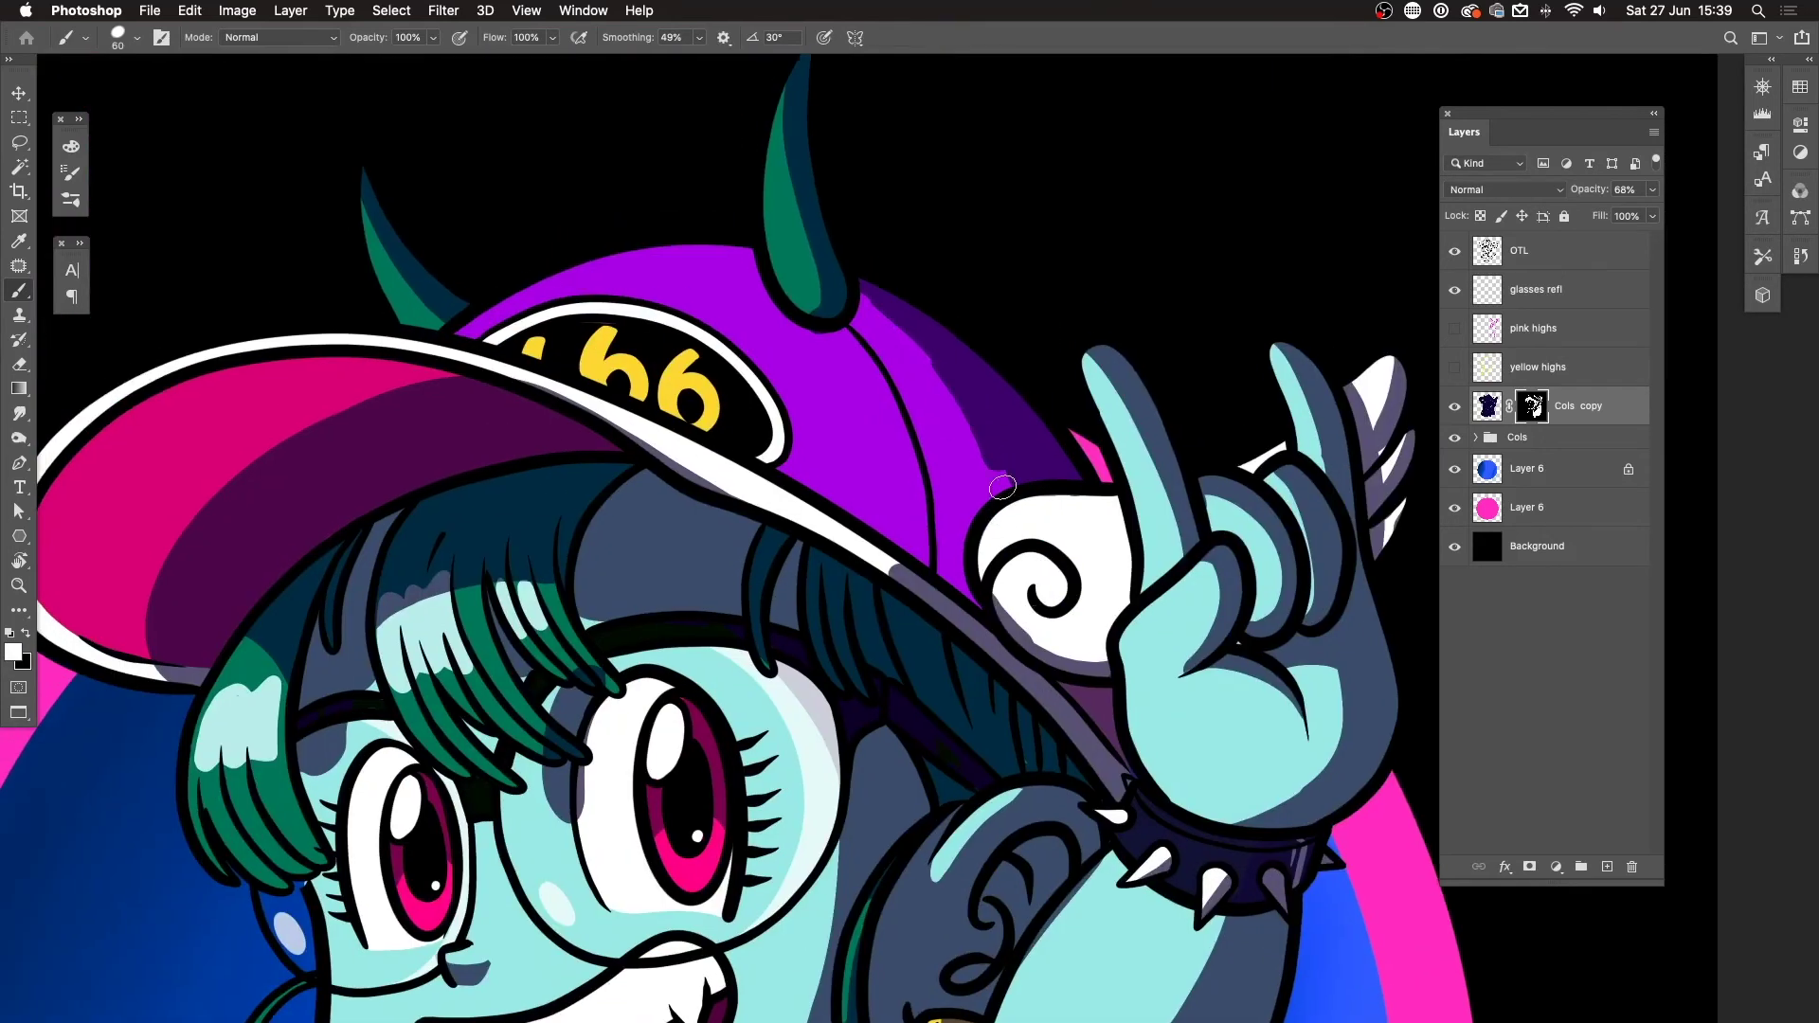
key(x)
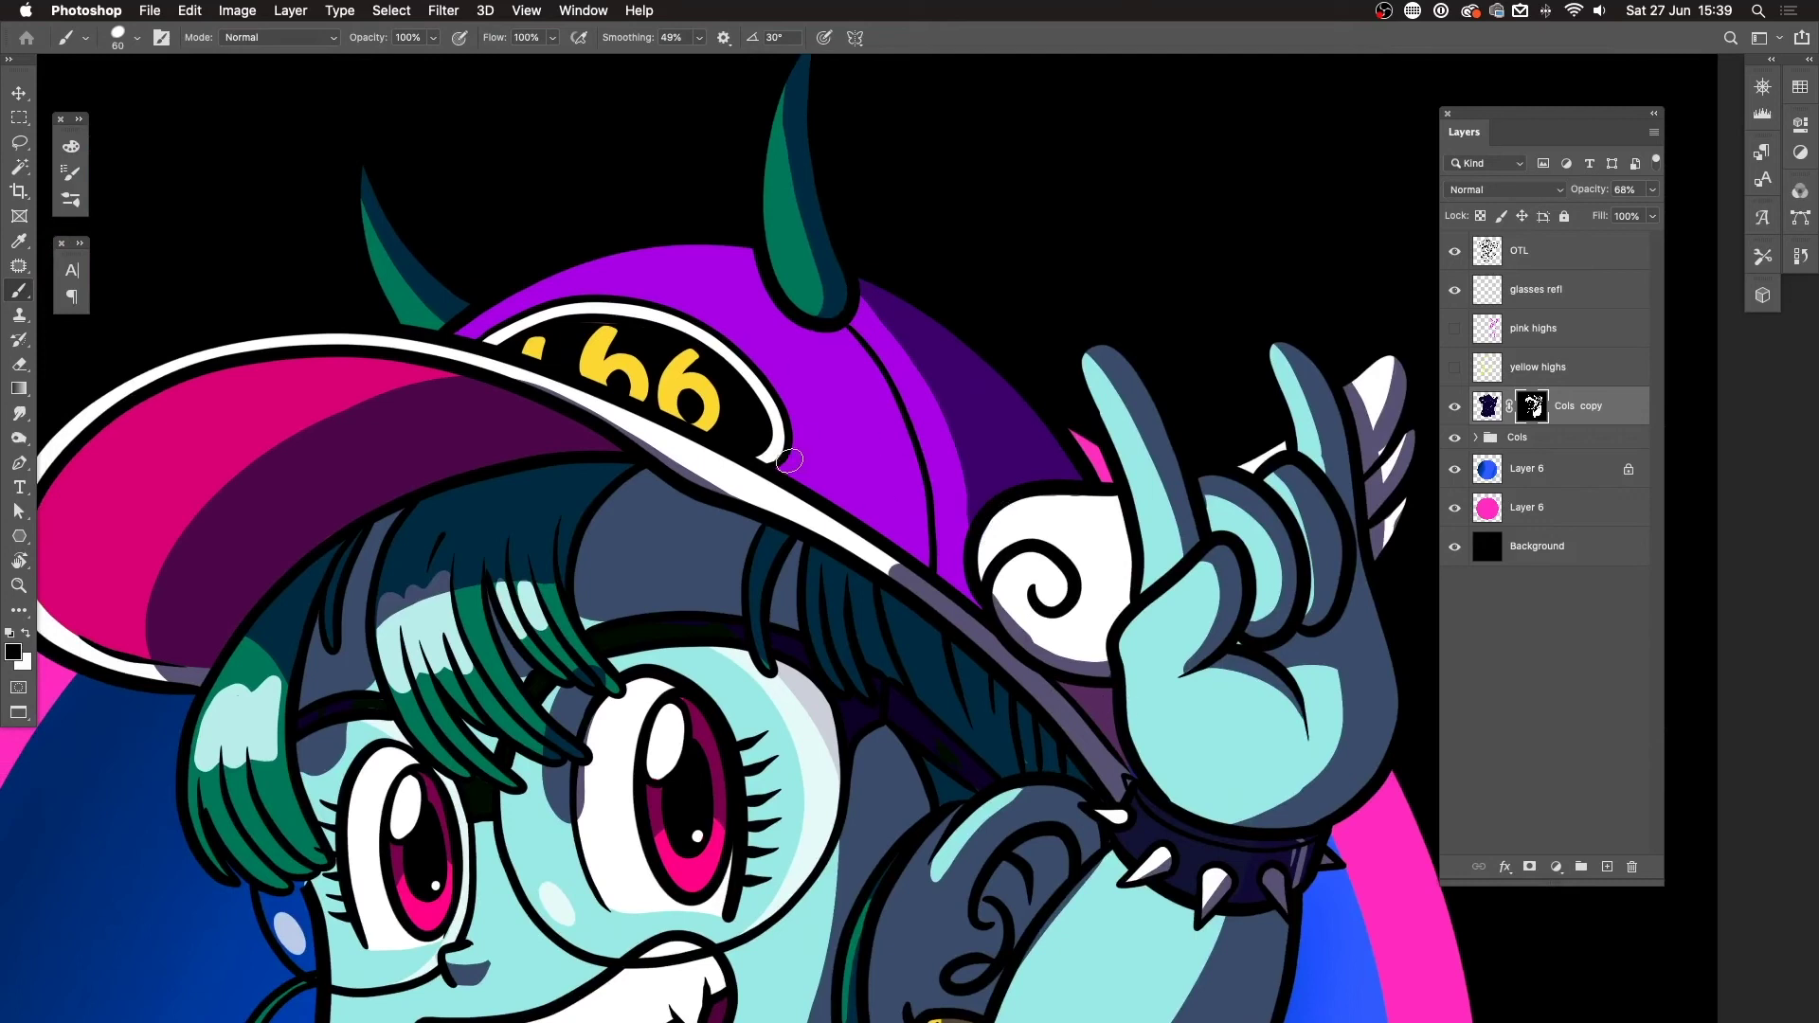
Step: Compare the whole character with and without the Cols copy shading layer
key(x)
key(ctrl+minus)
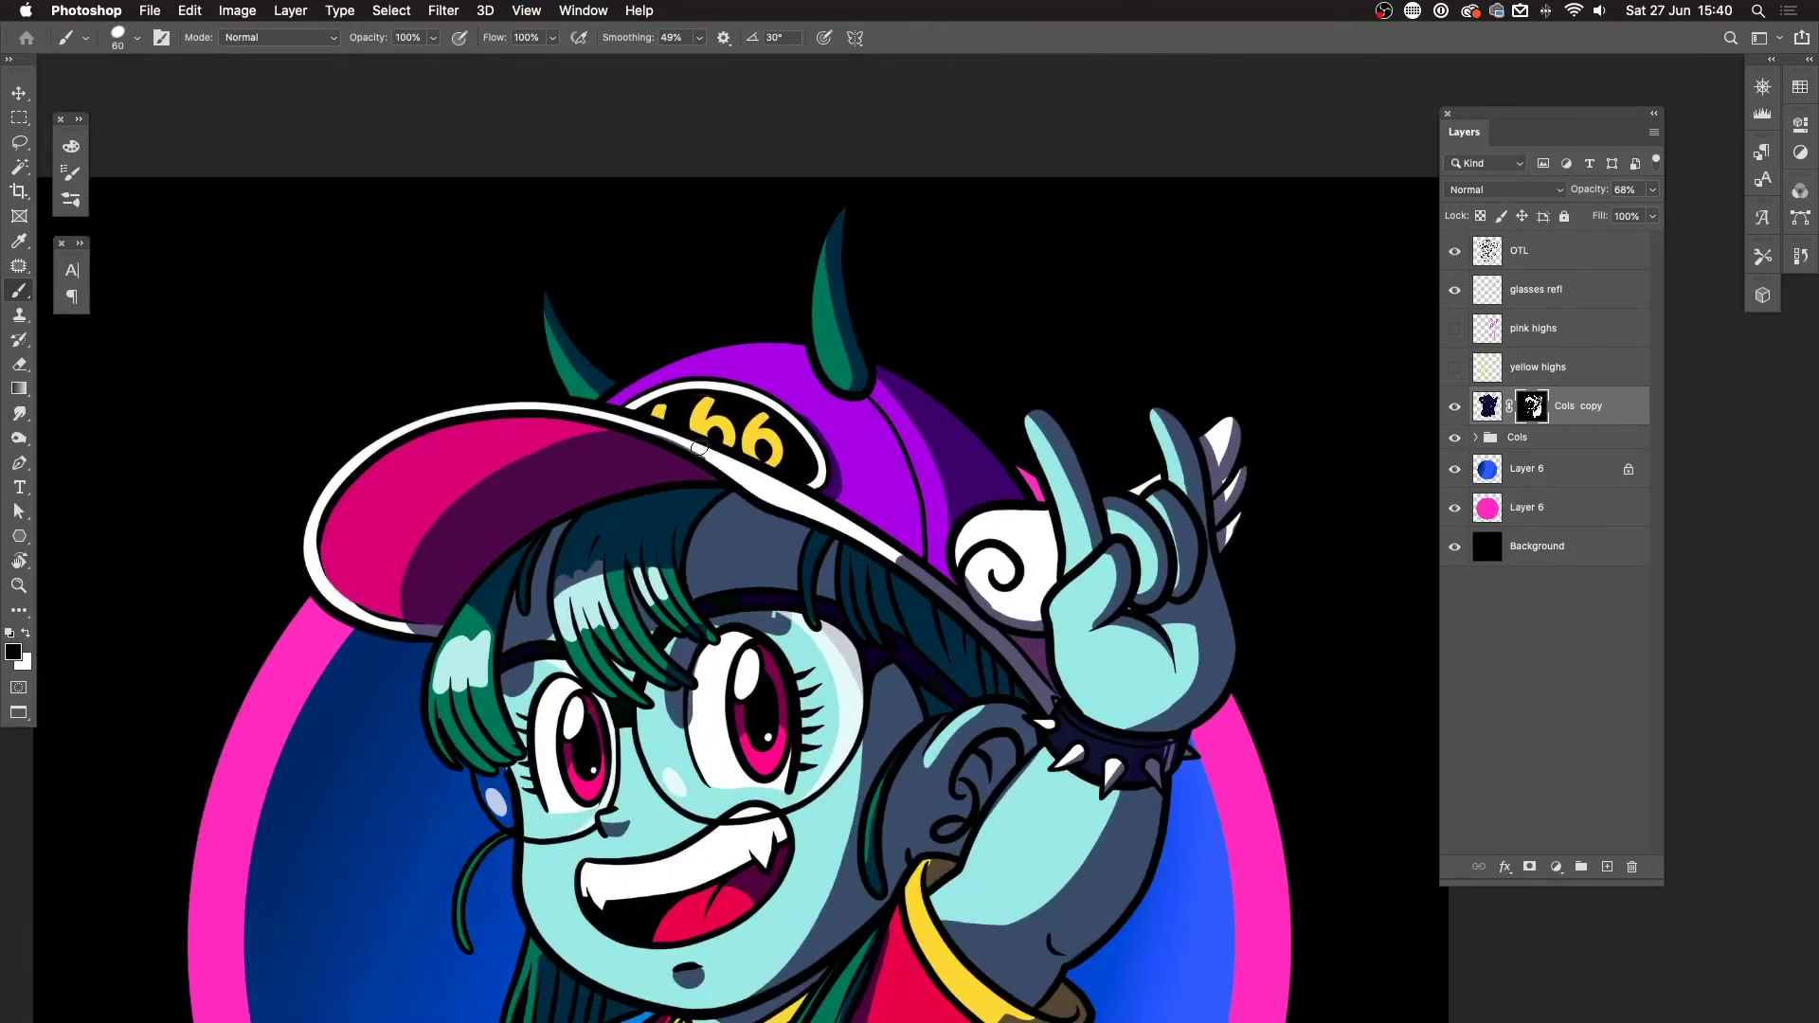
scroll(1089, 878, down, 5)
scroll(1090, 878, right, 1)
key(ctrl+minus)
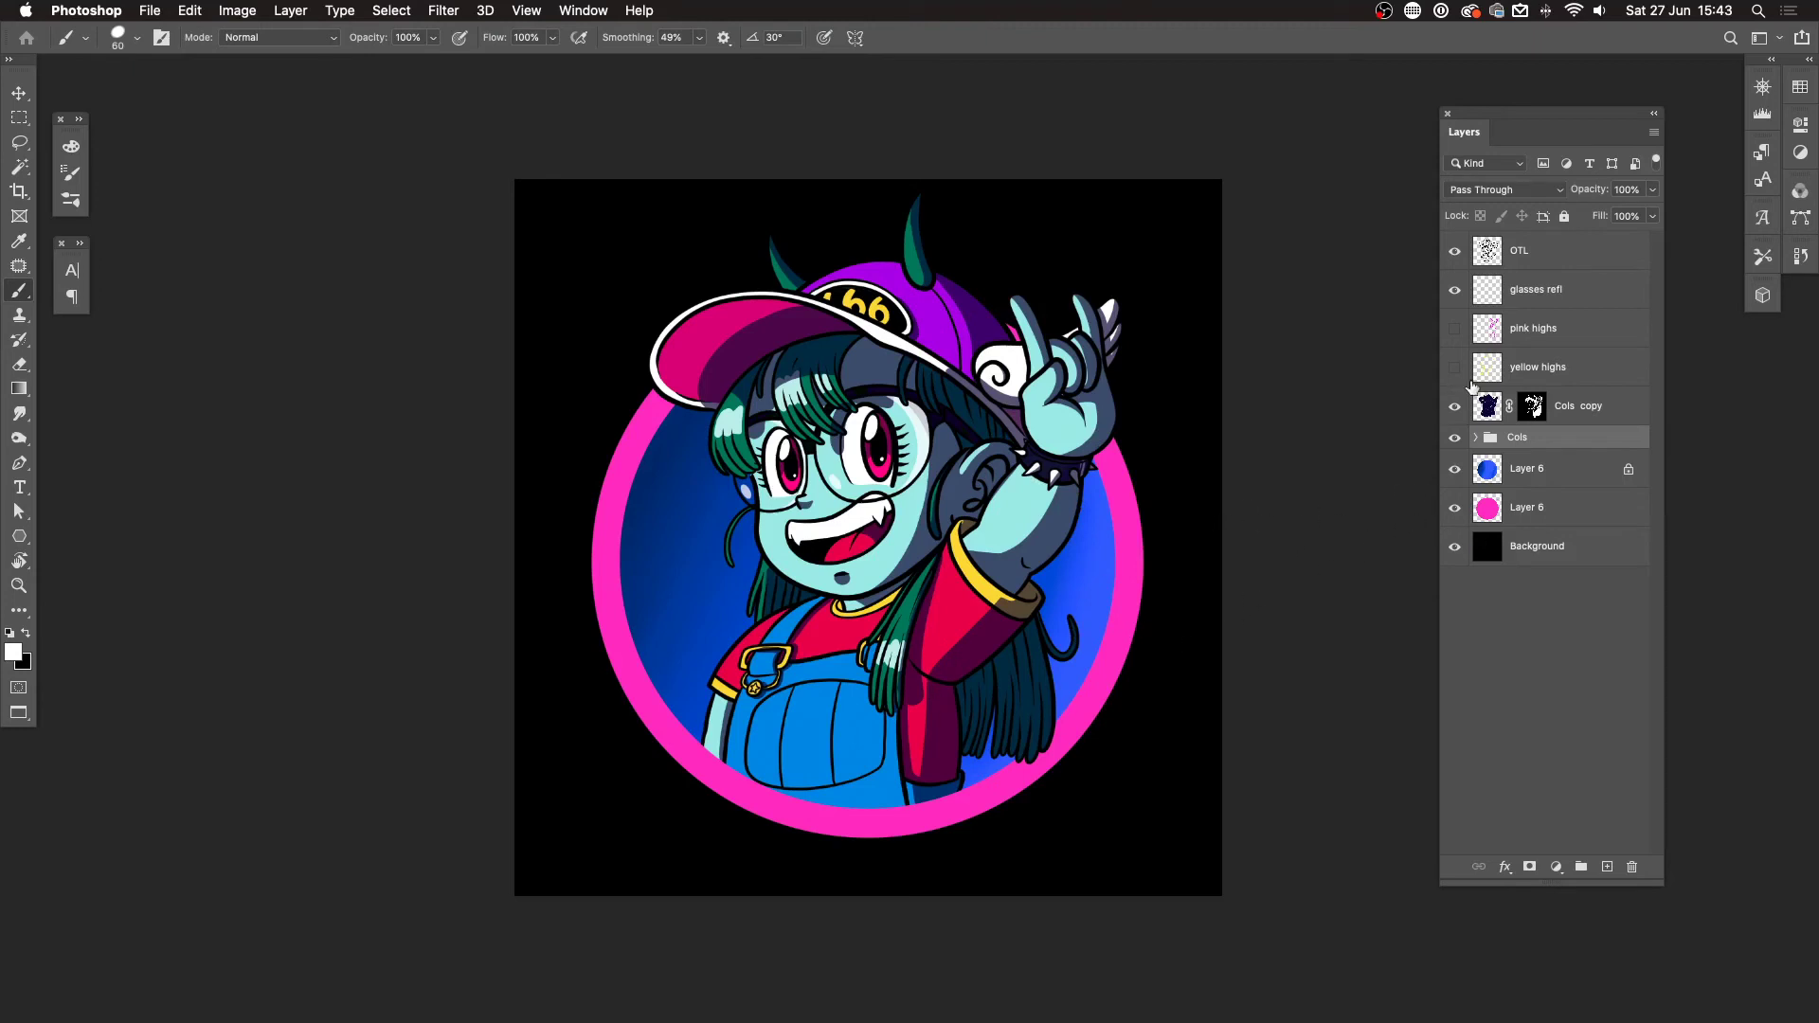
click(1454, 407)
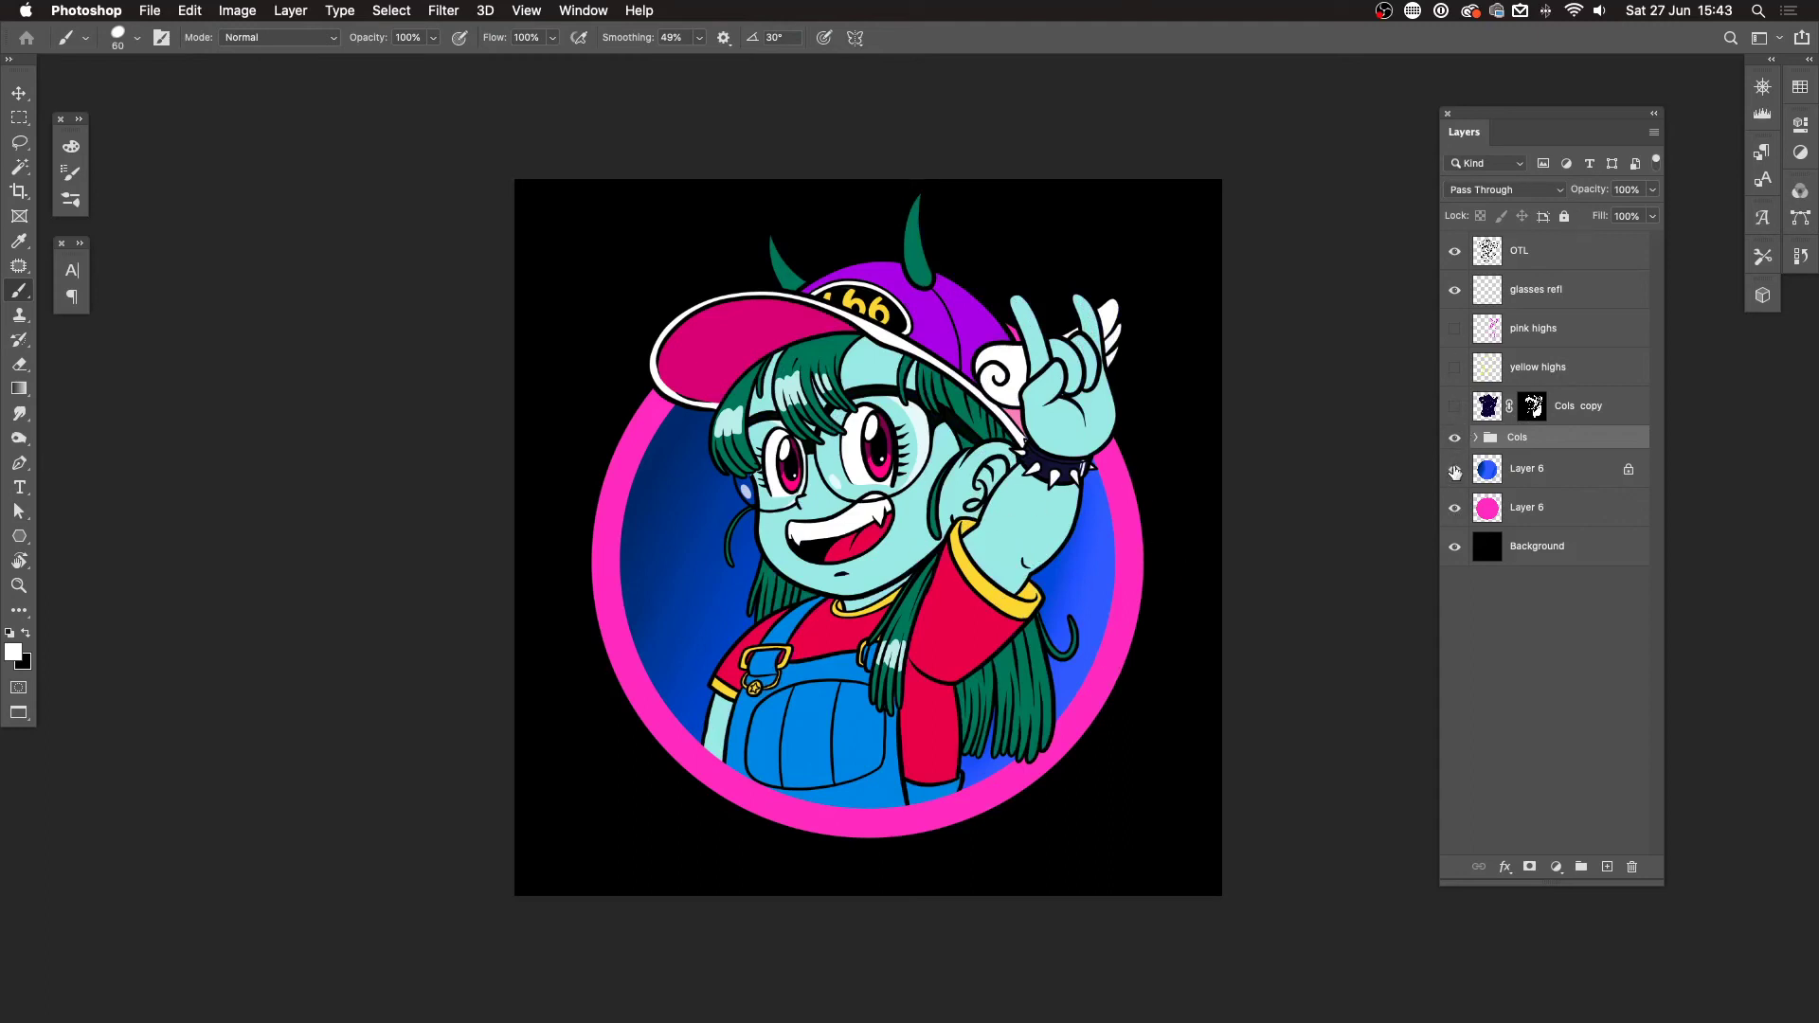
click(1454, 406)
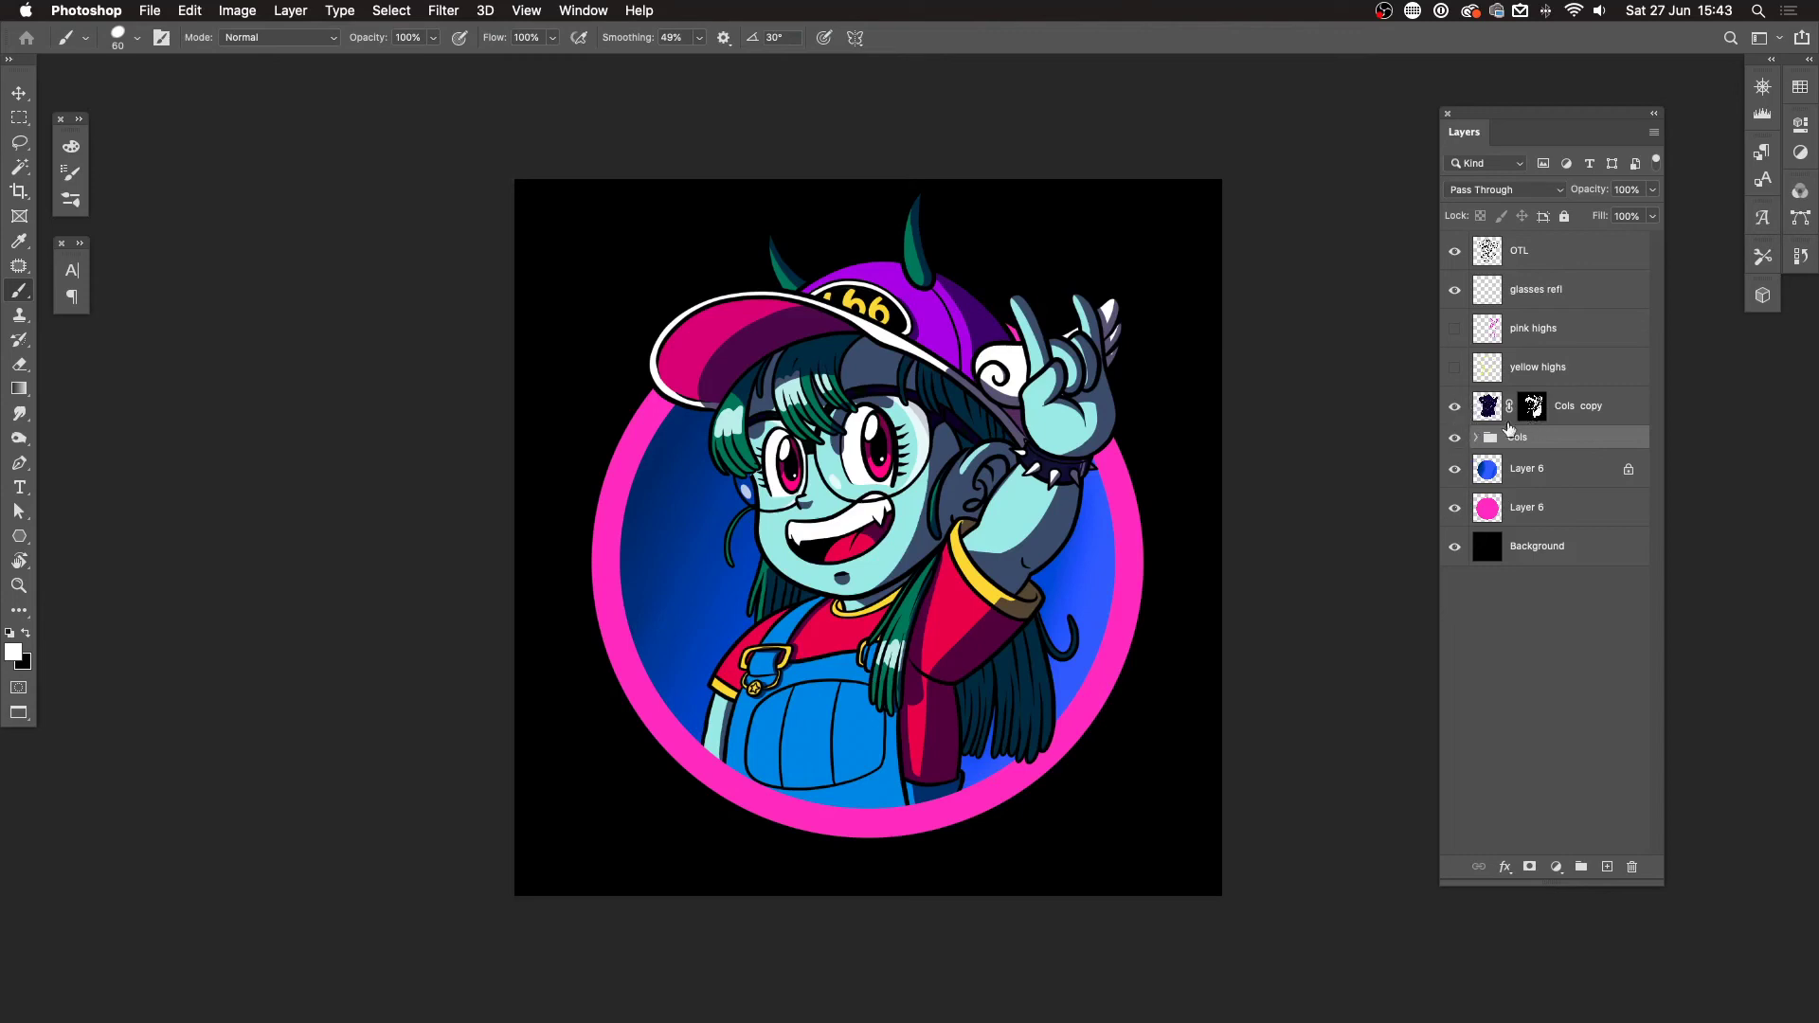
Step: Hide the Cols copy layer and add a Hue/Saturation adjustment above the Cols group with Lightness -57
click(1454, 406)
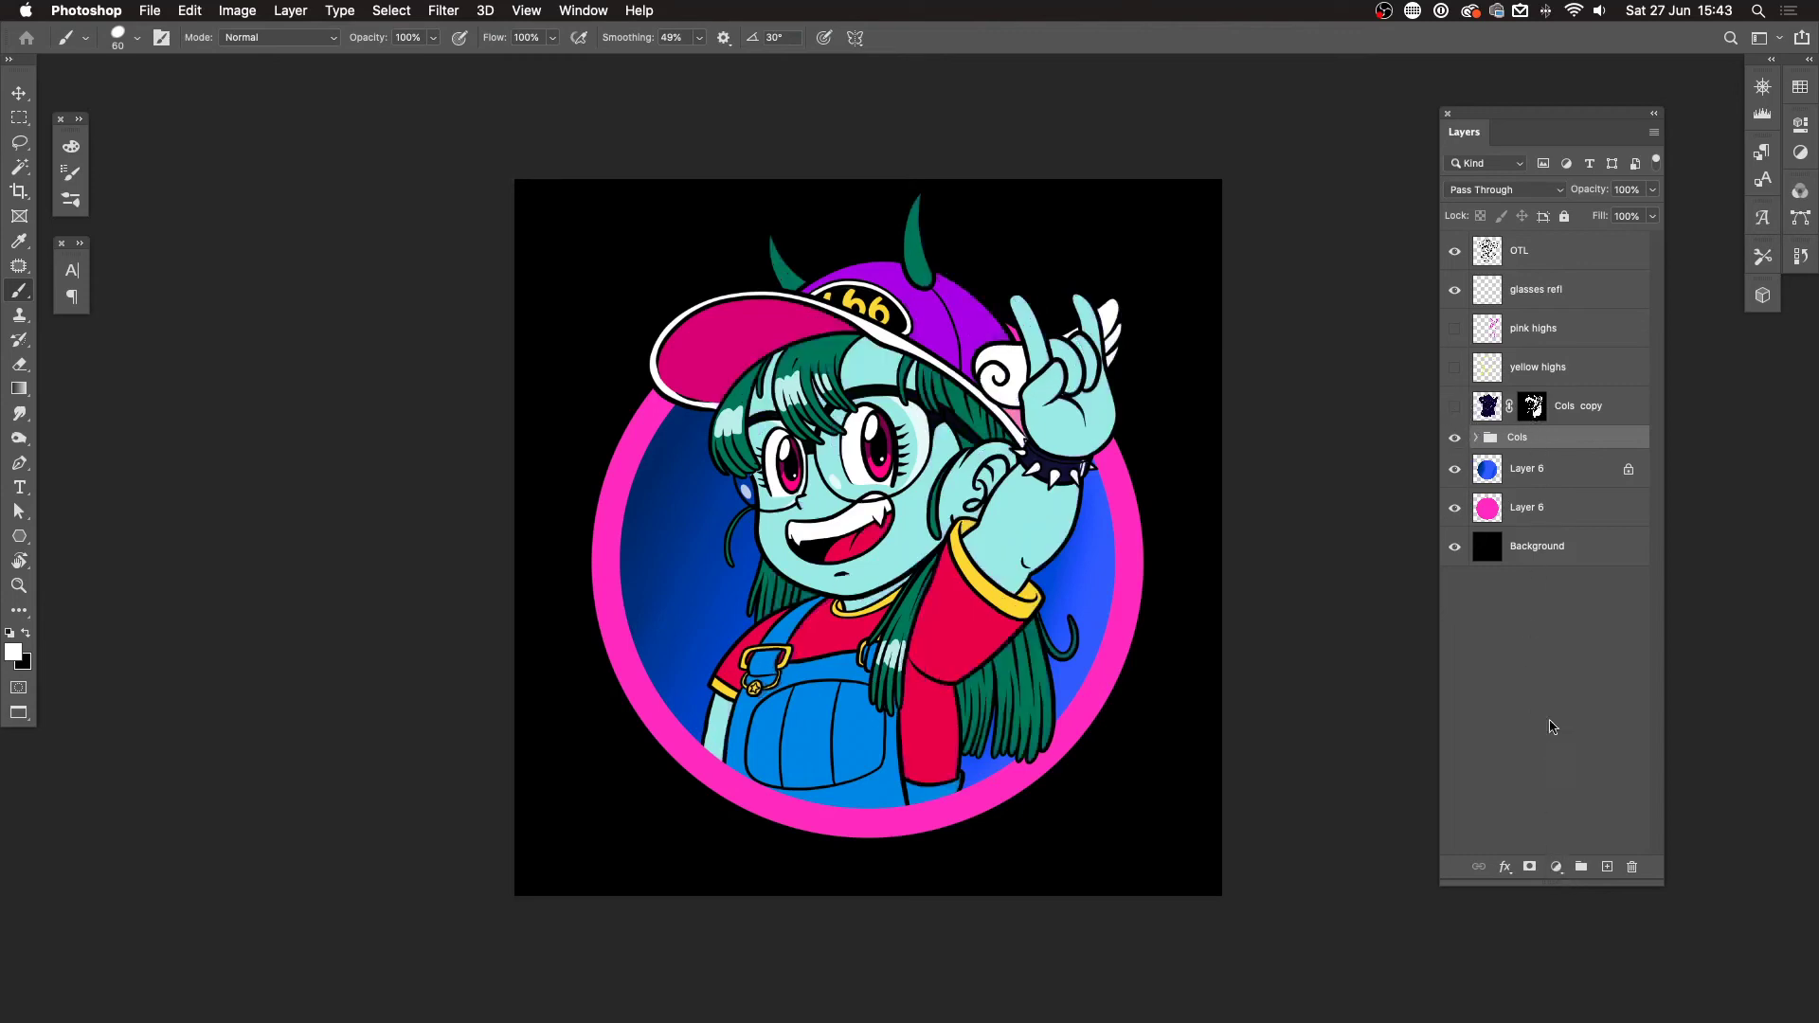
click(1555, 867)
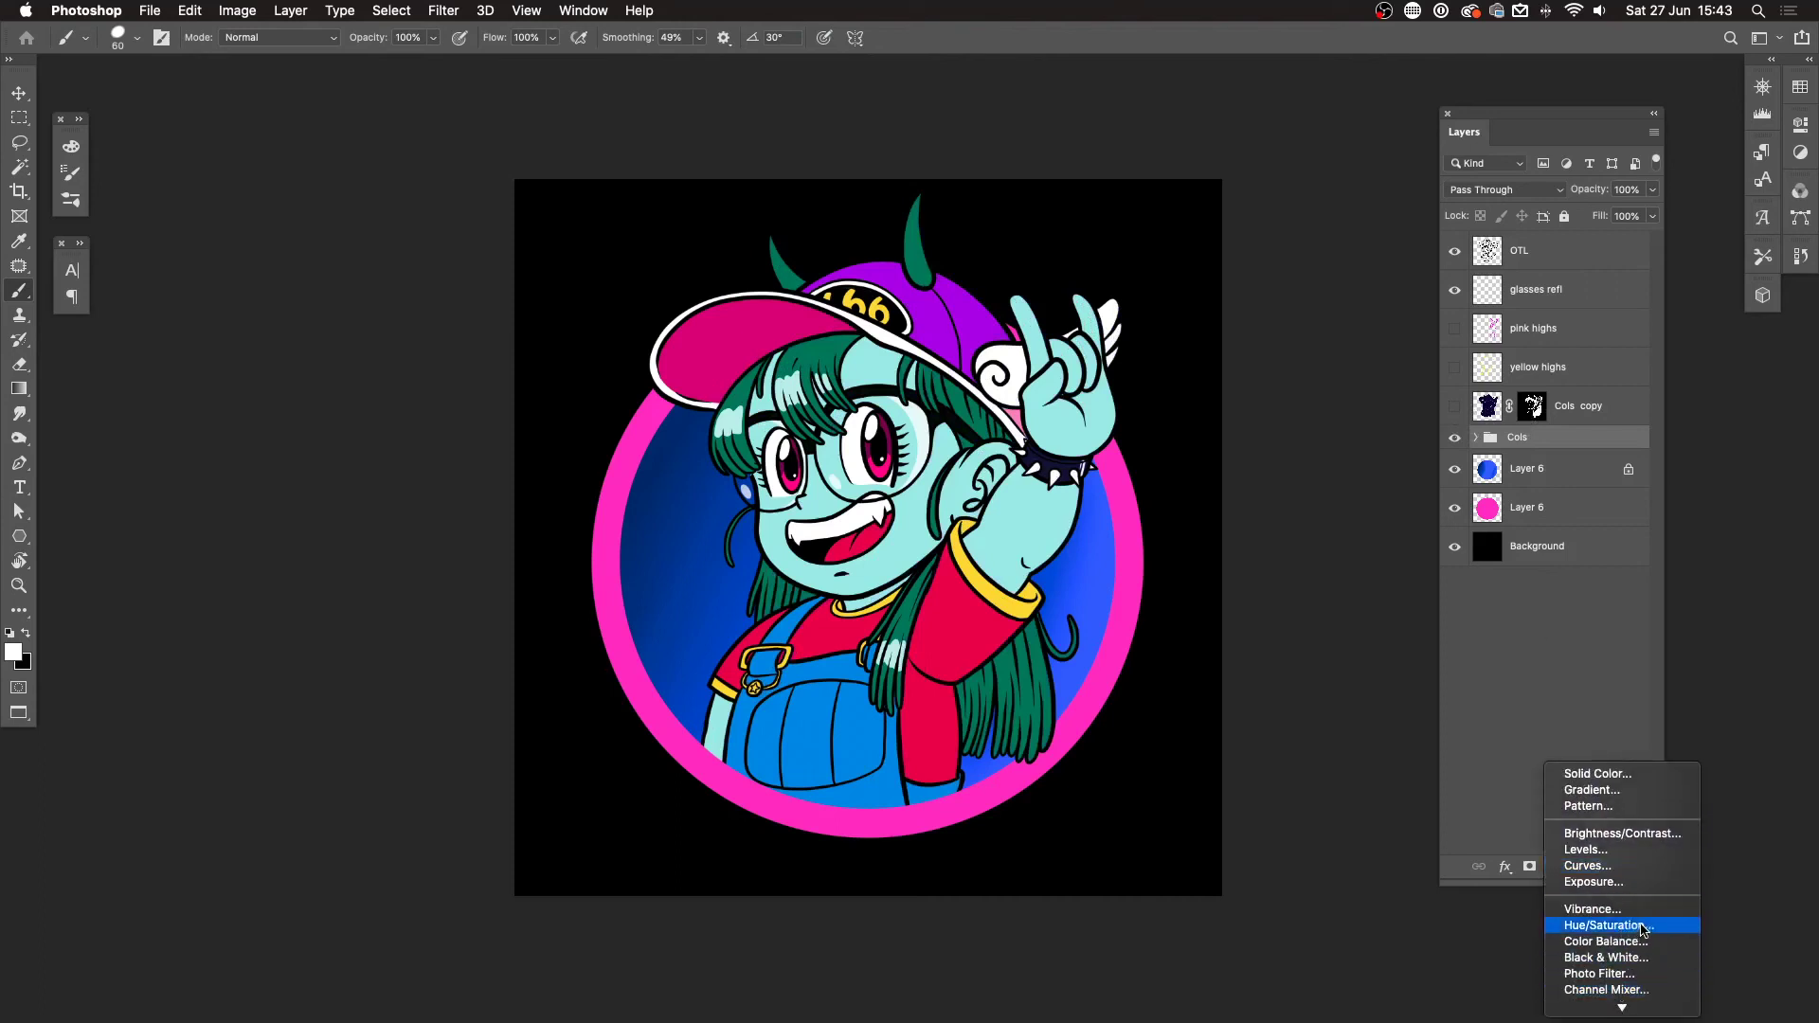
click(1641, 932)
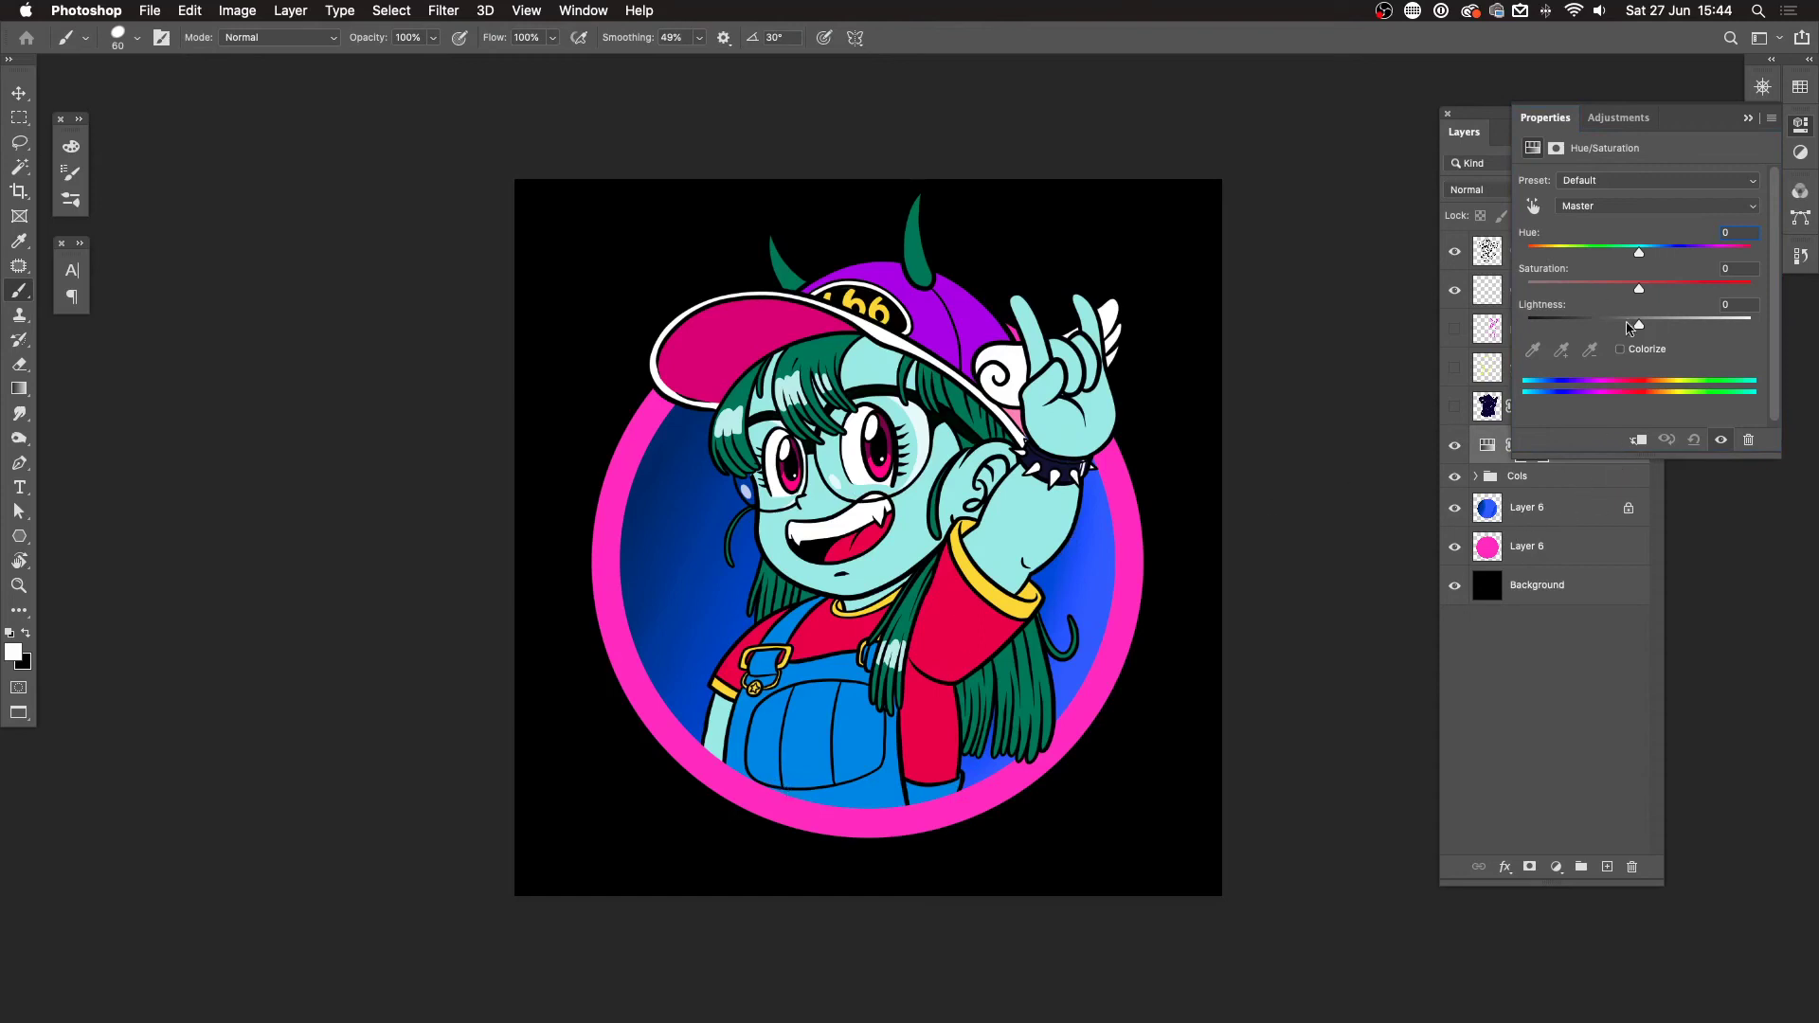
drag(1637, 325, 1514, 340)
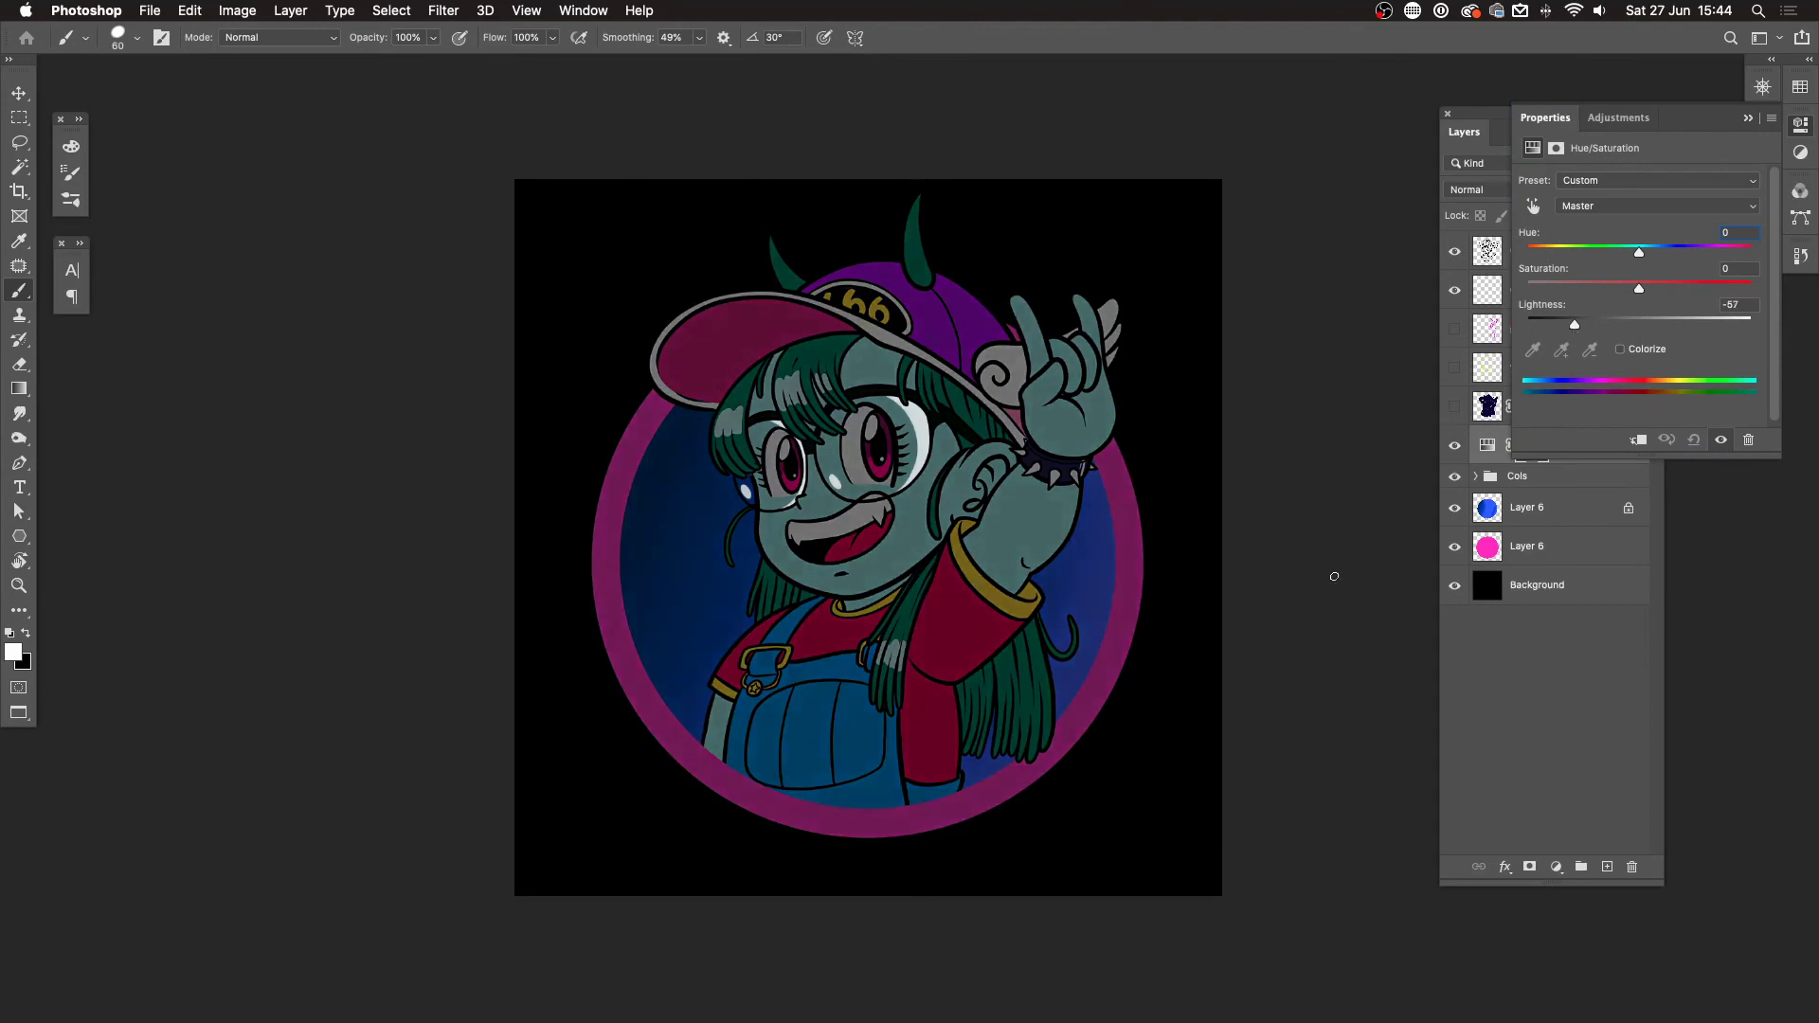
Step: Clip the Hue/Saturation adjustment to the Cols group, checking the blue and pink circle layers' visibility
click(1454, 509)
click(1454, 509)
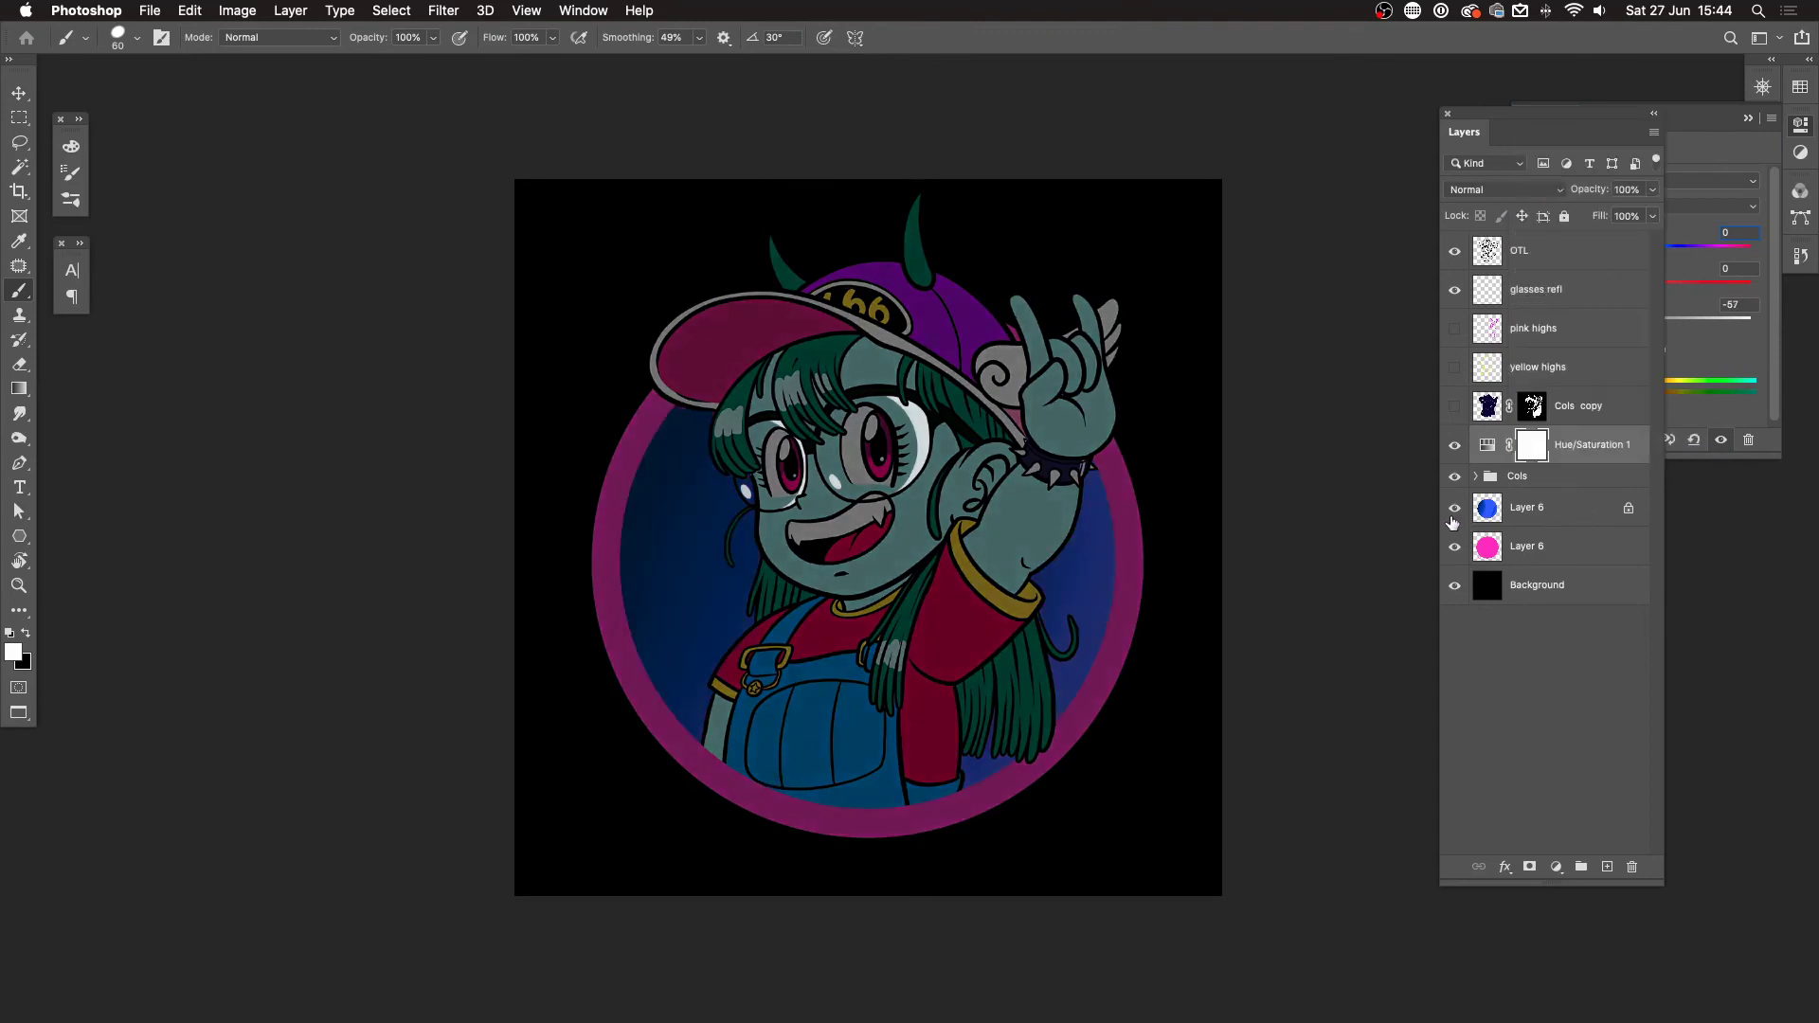
click(1453, 550)
click(1453, 549)
click(1691, 353)
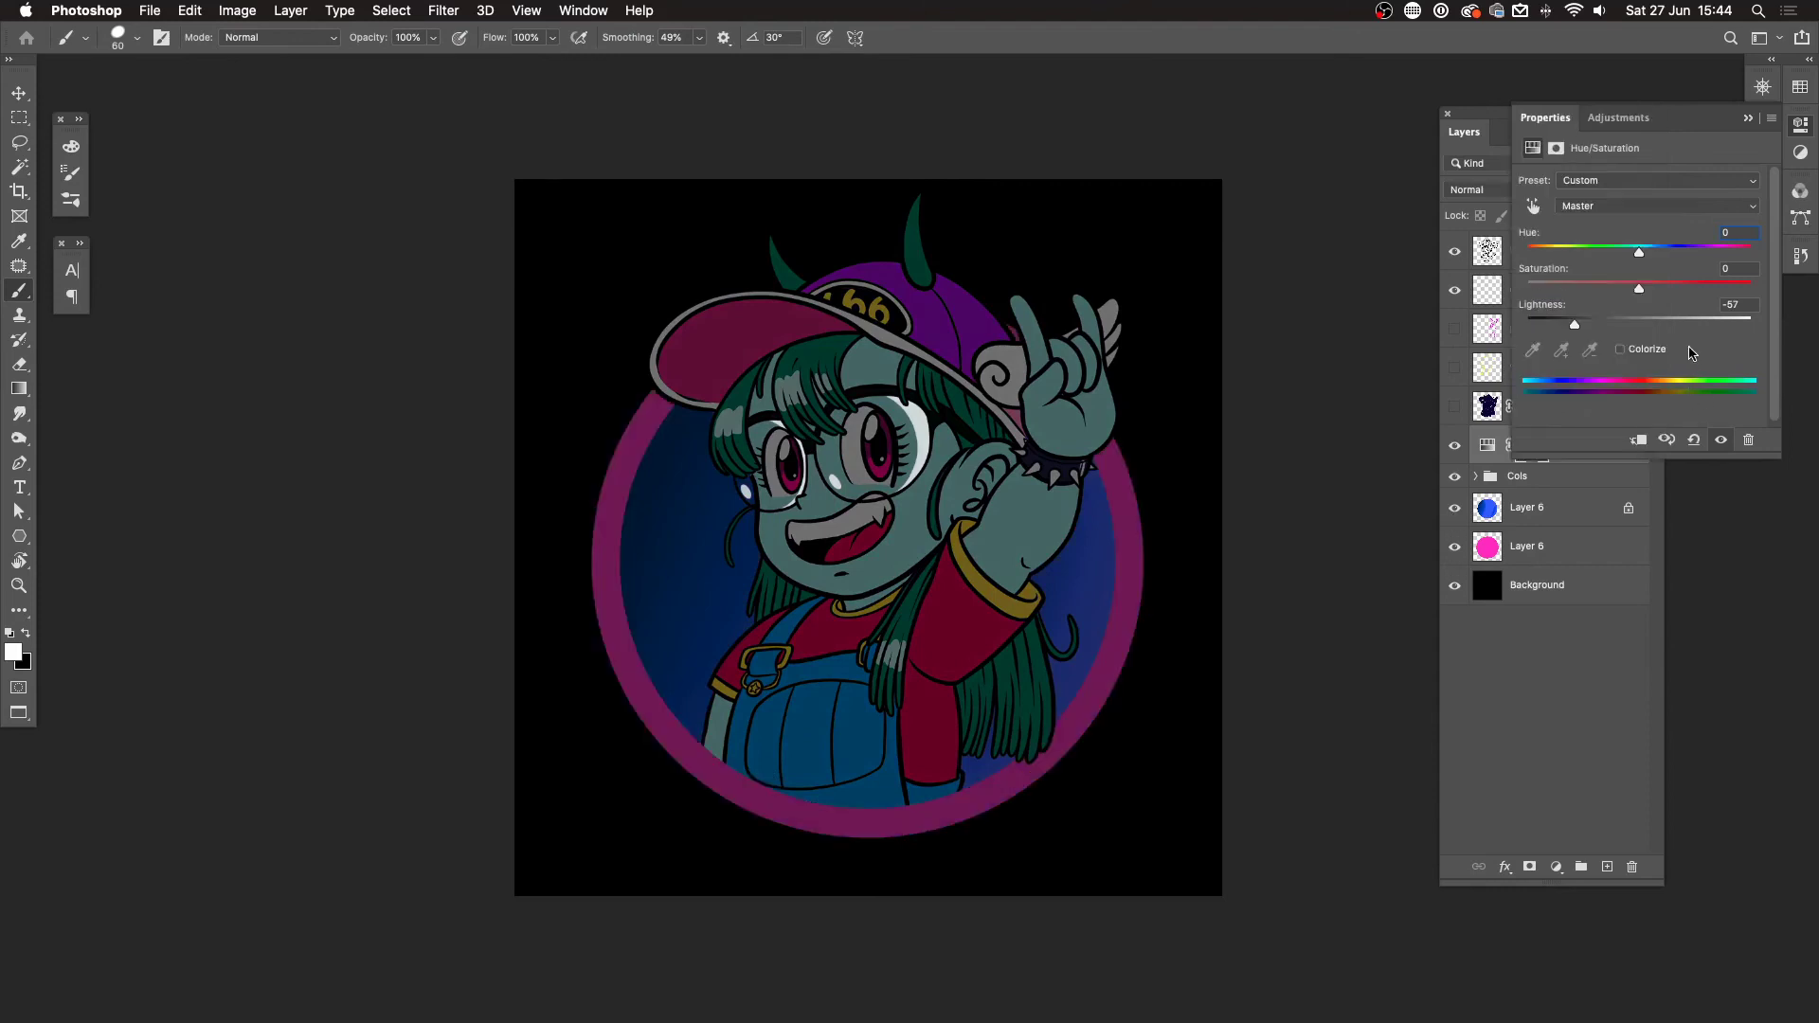
click(1638, 444)
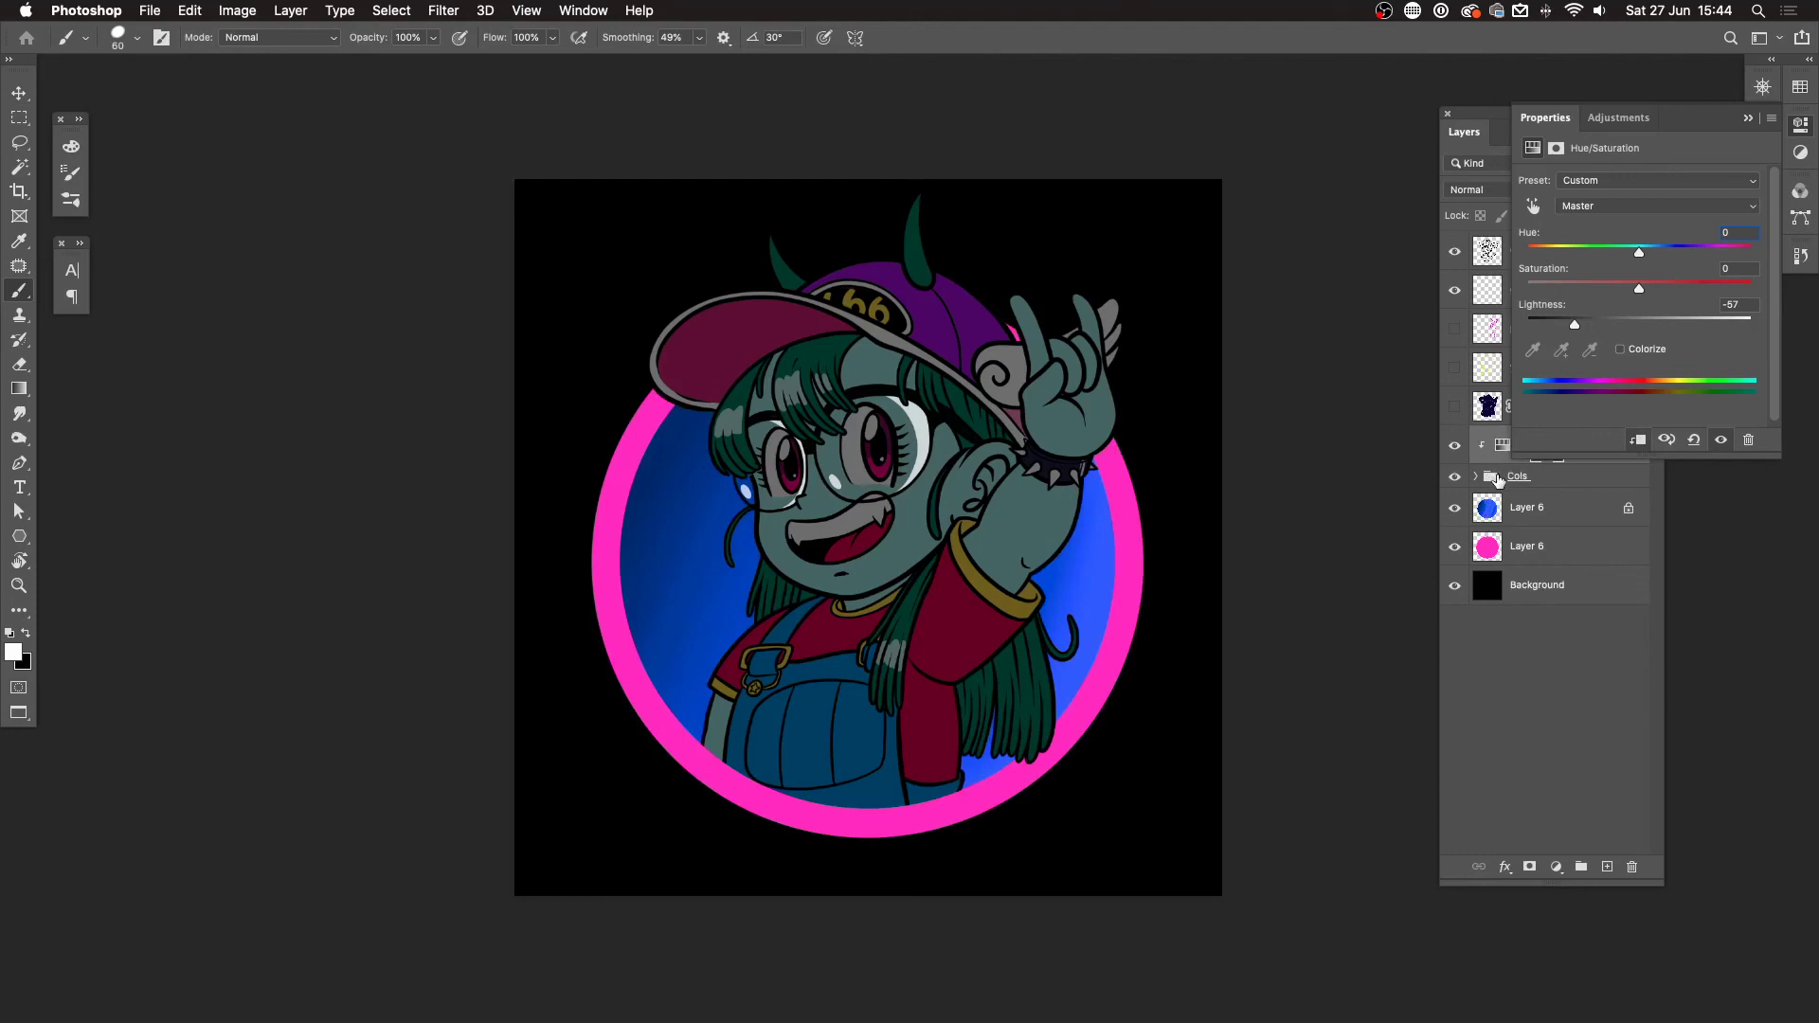
click(1454, 508)
click(1454, 508)
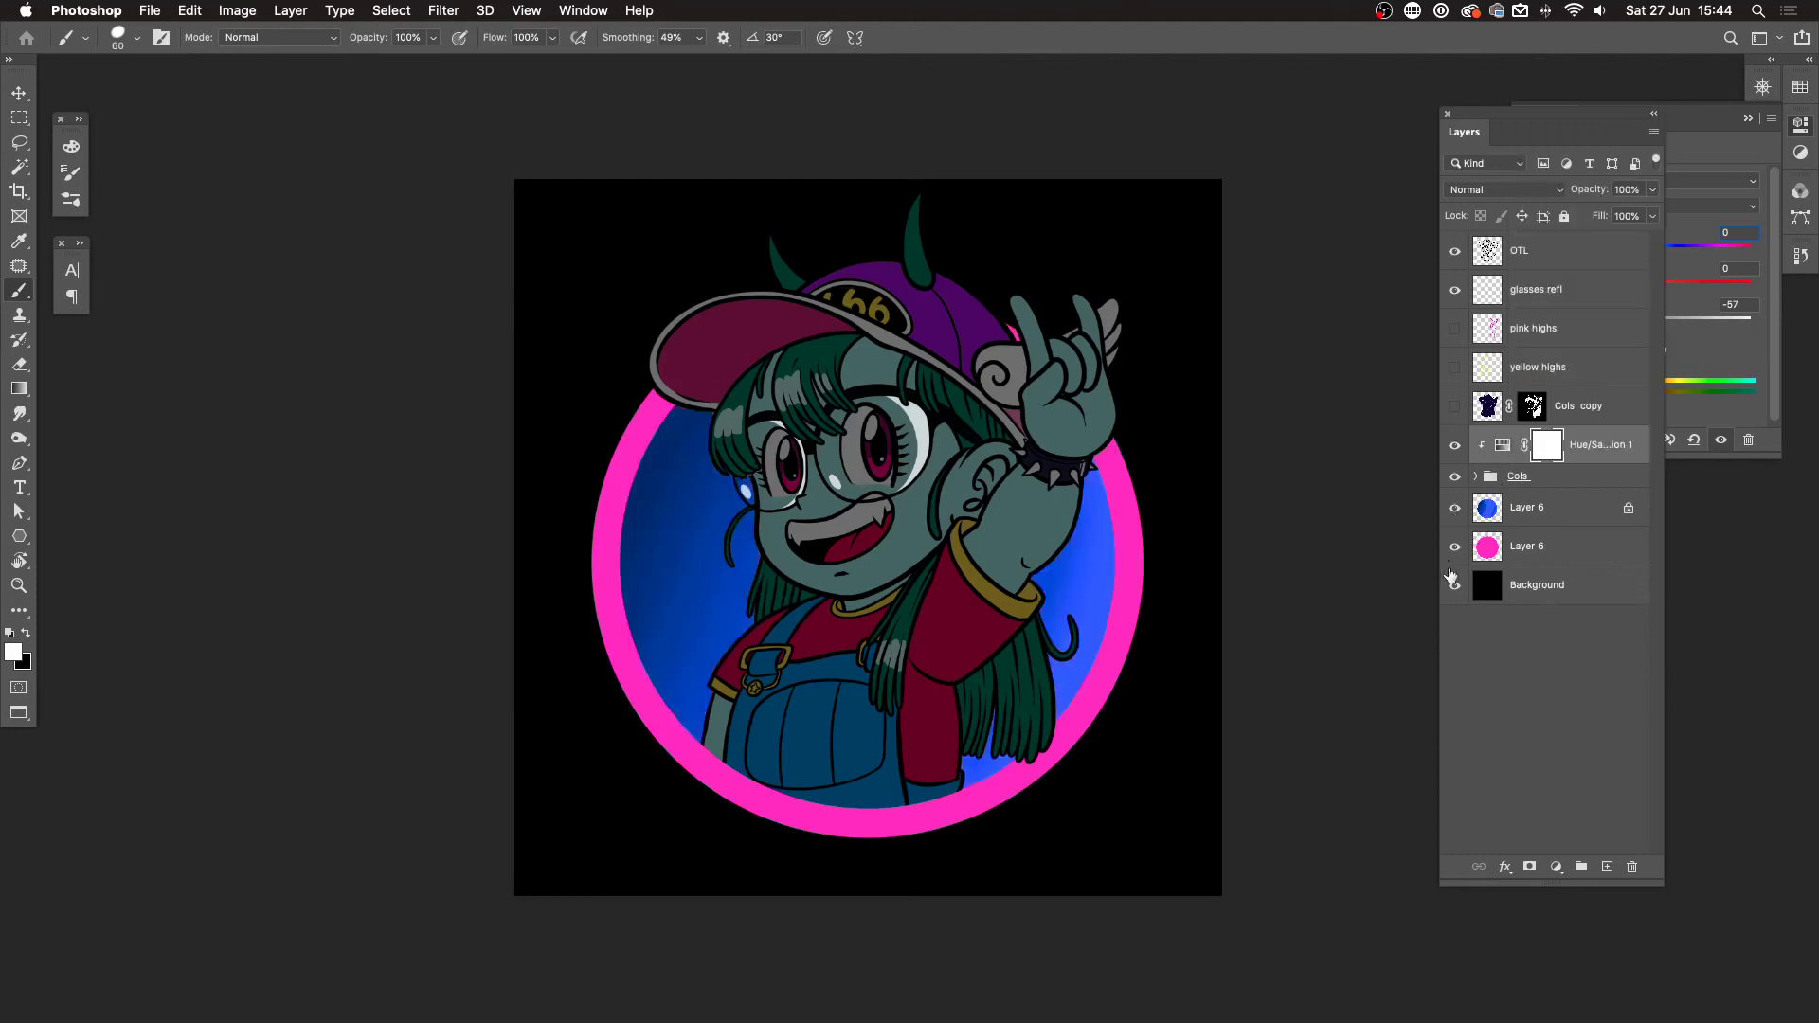
click(1698, 412)
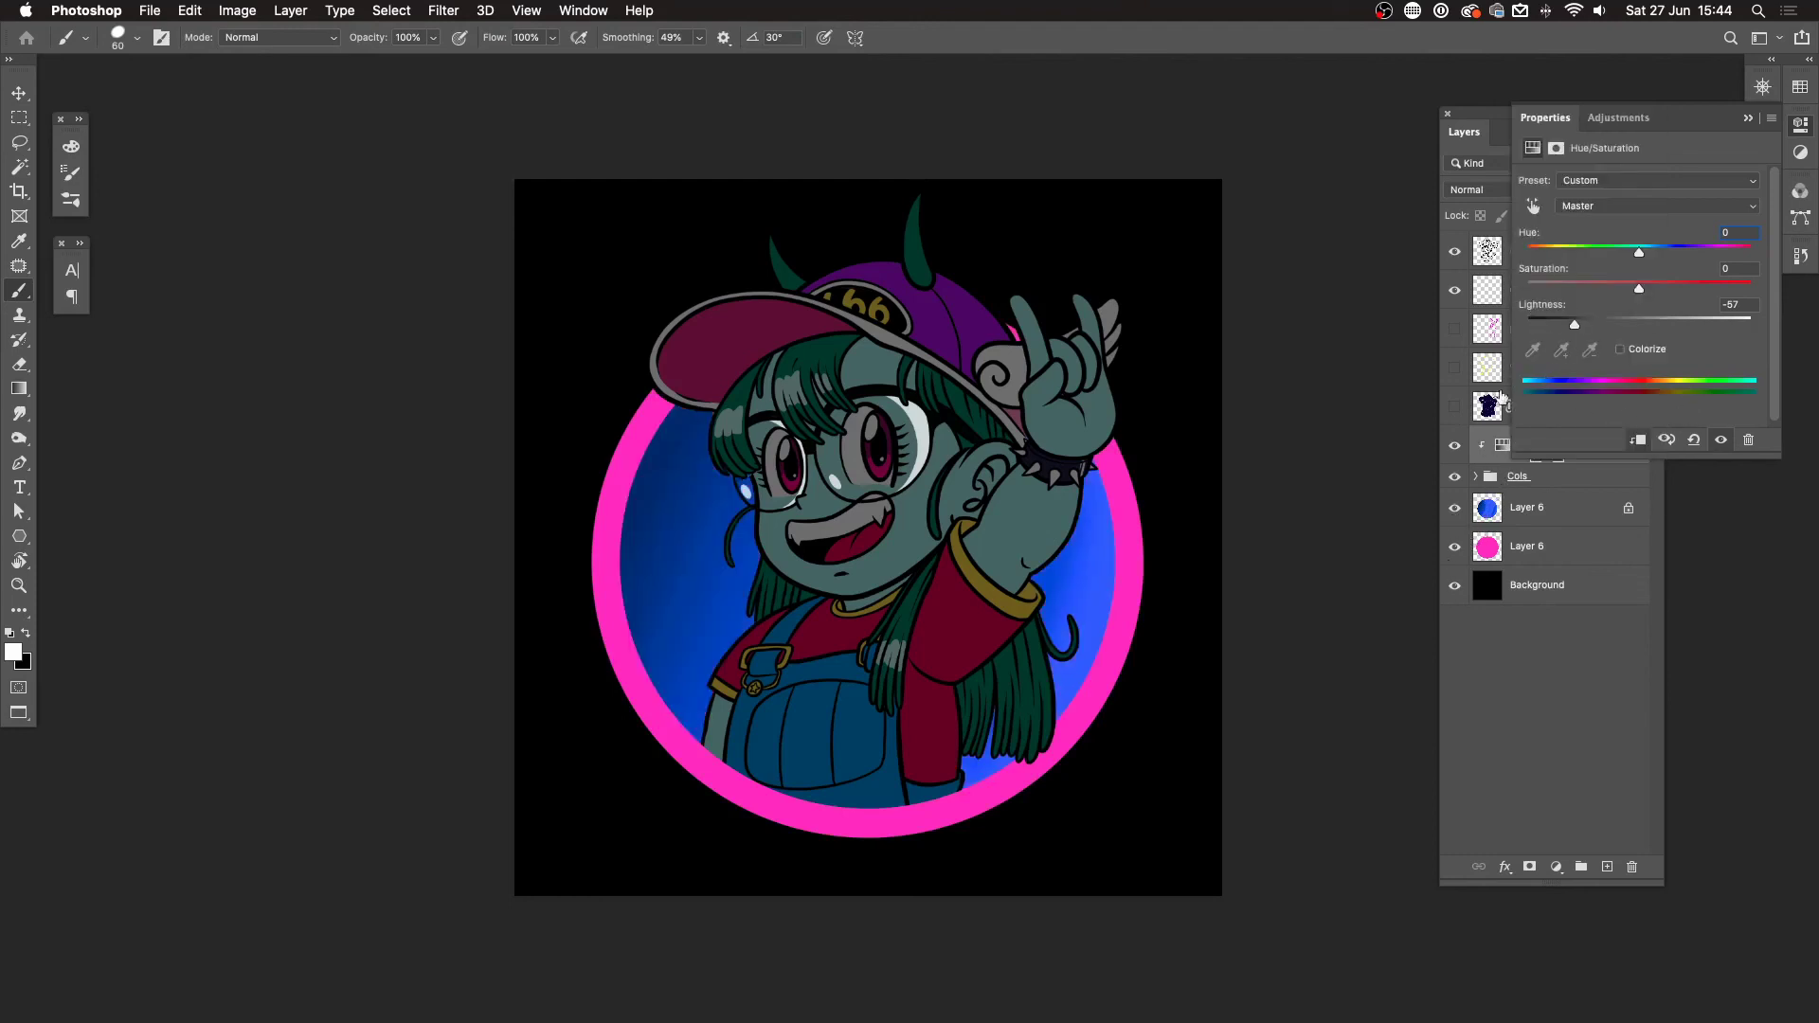
Step: Colorize the Hue/Saturation adjustment purple with Hue 272, Saturation 72 and Lightness about -50
click(1619, 349)
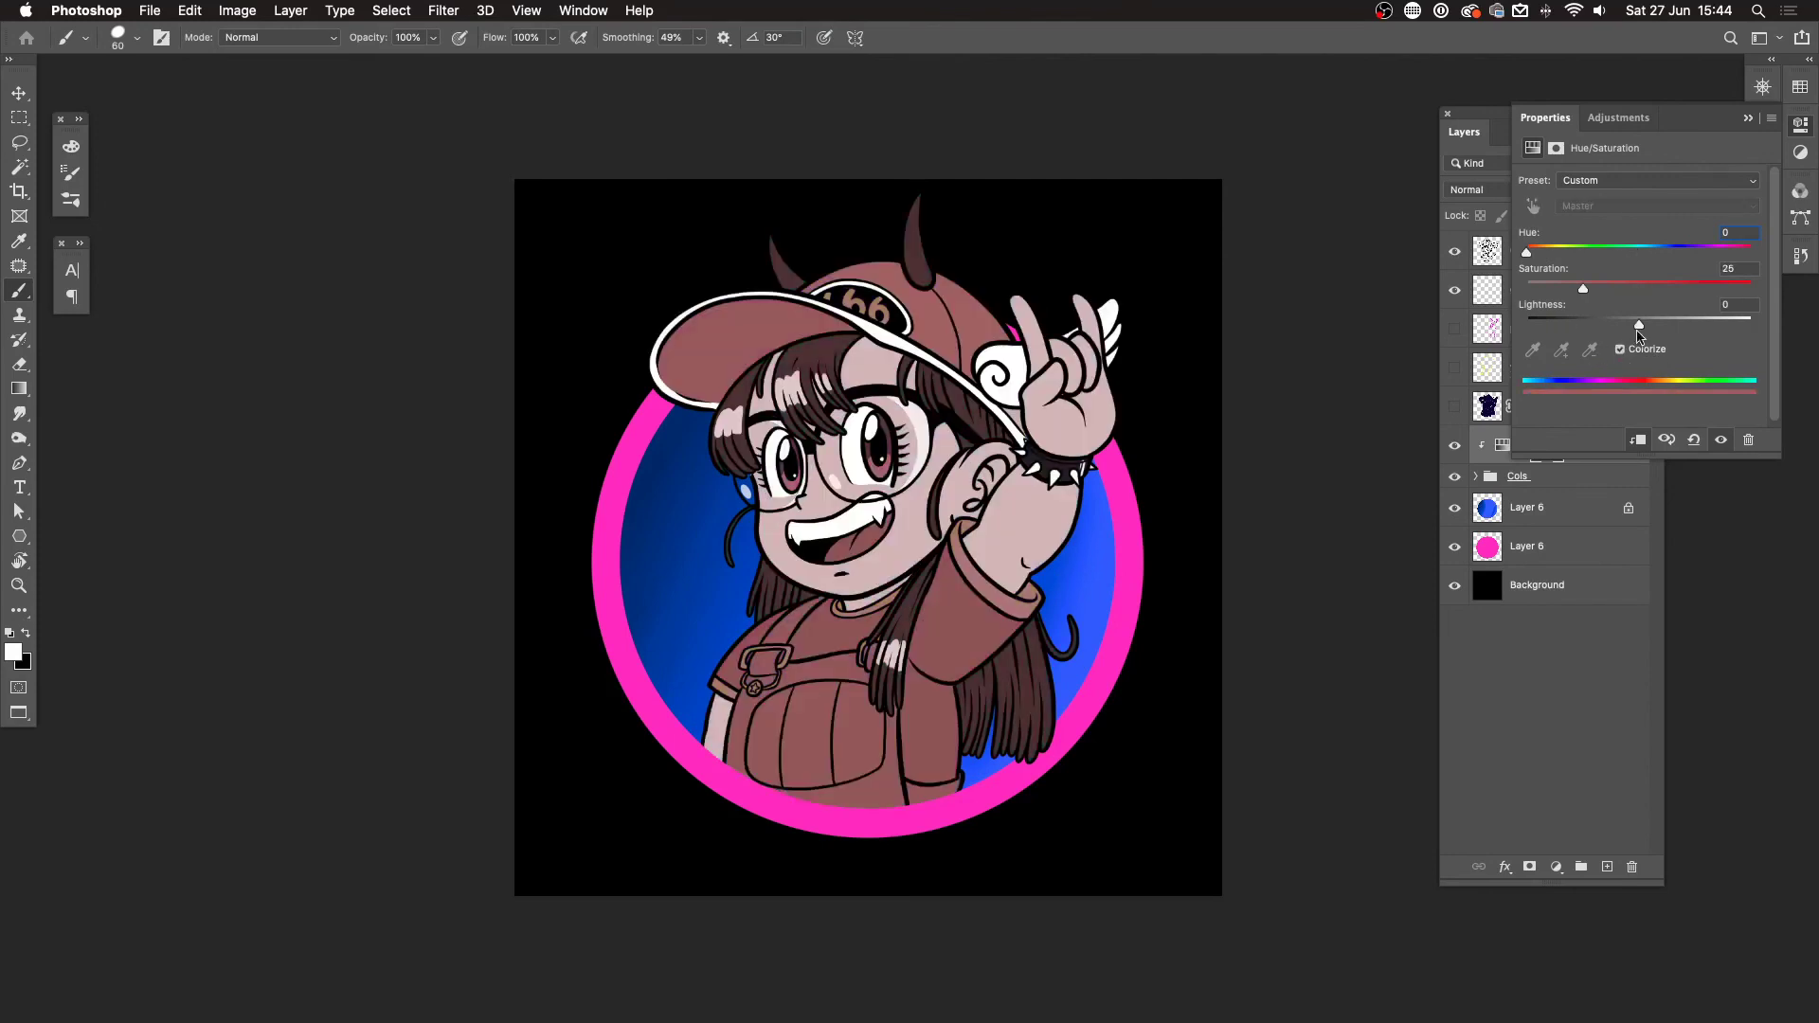
drag(1638, 327, 1690, 294)
drag(1527, 252, 1700, 253)
drag(1595, 325, 1582, 326)
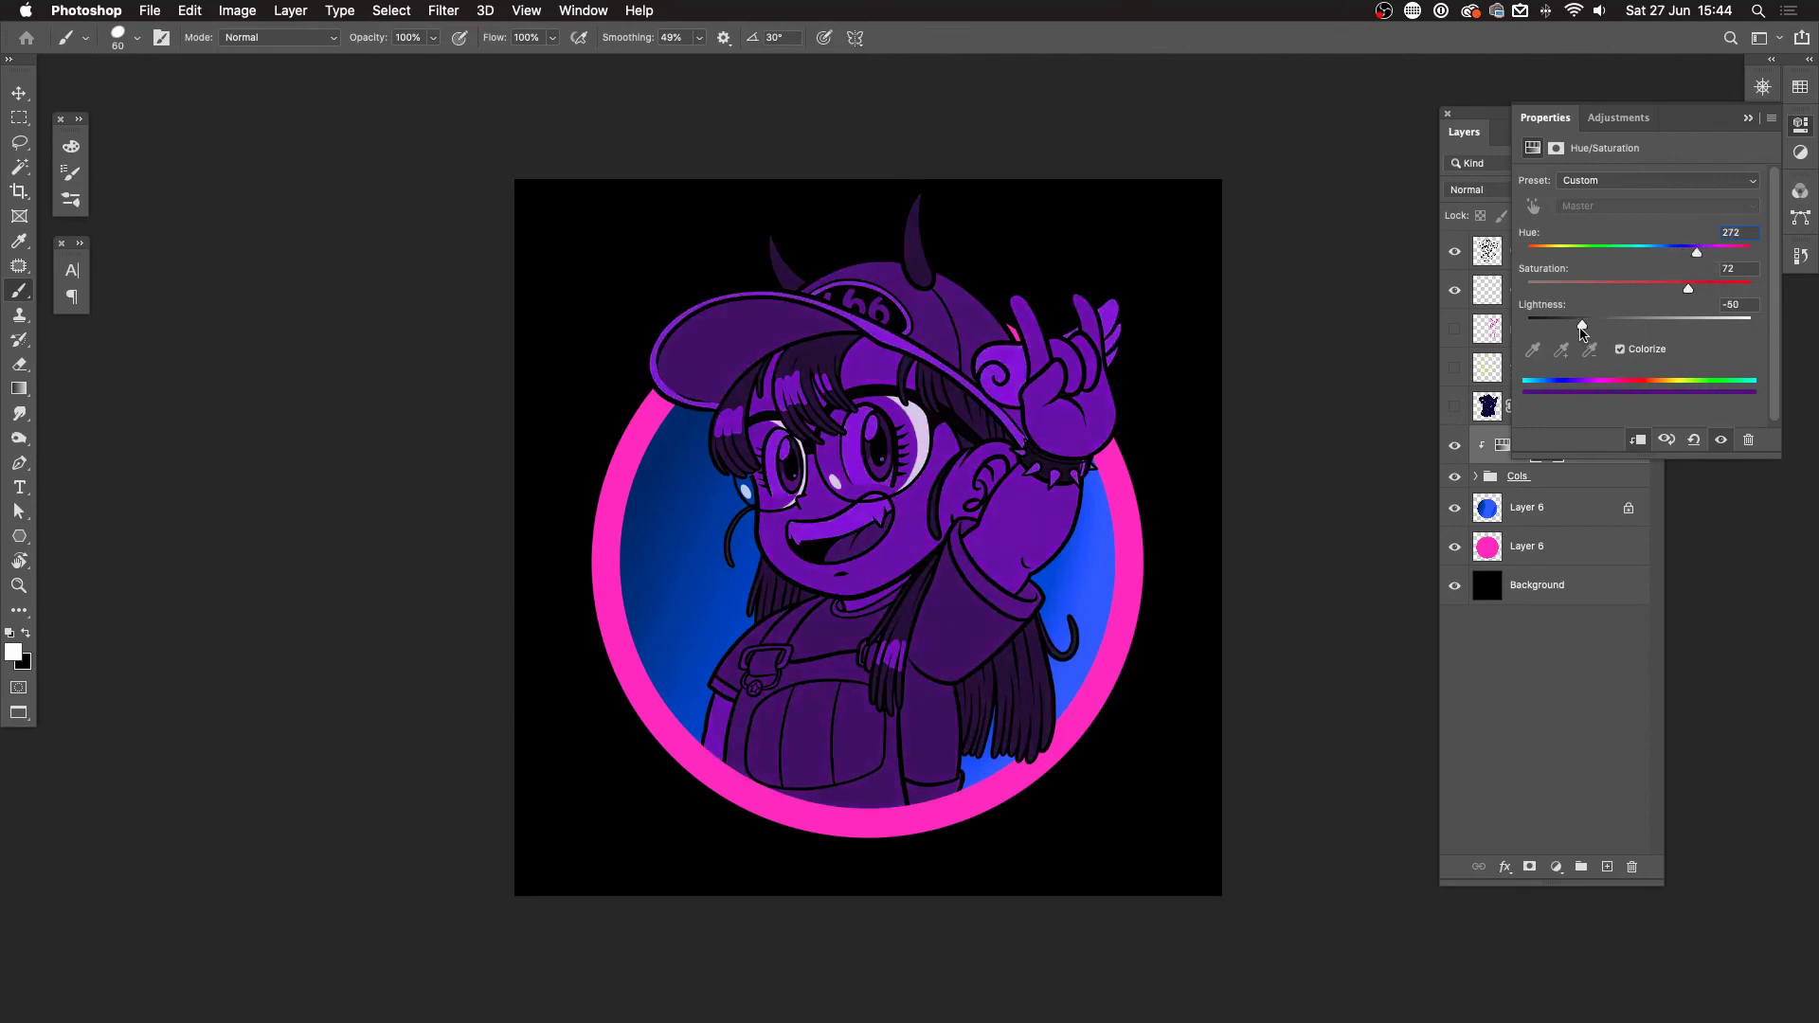
click(1745, 120)
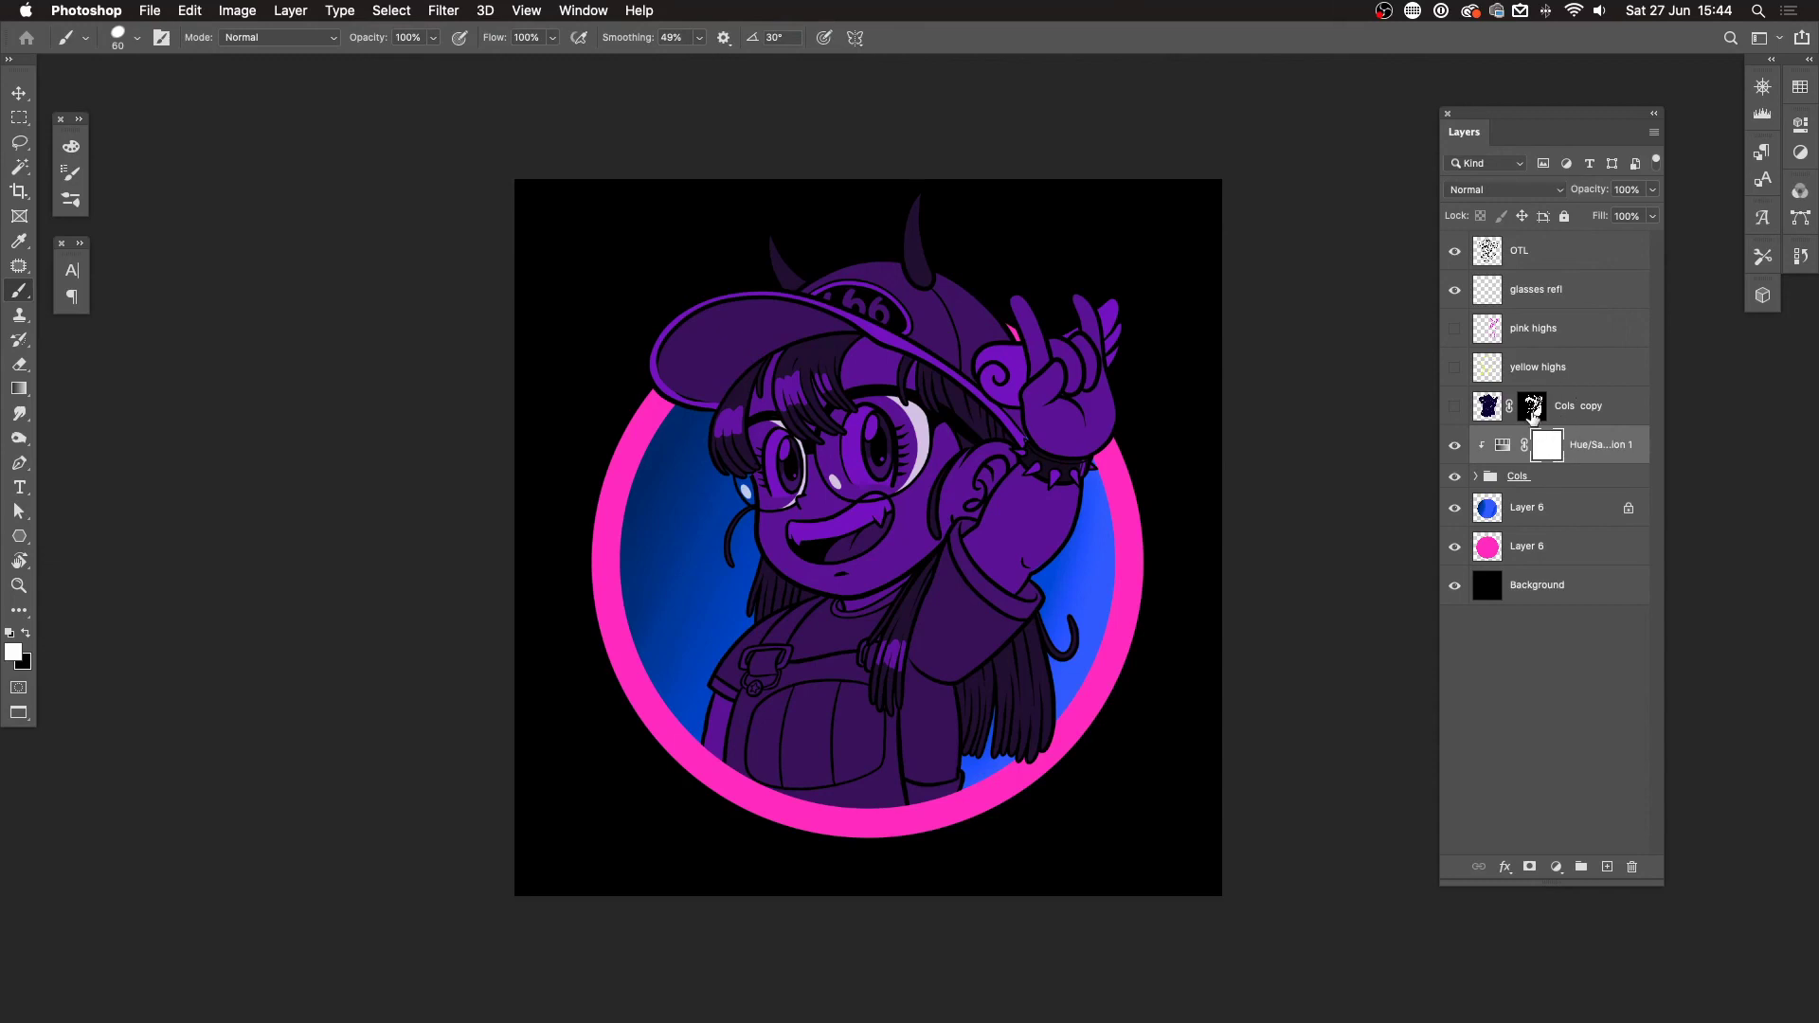
Step: Replace the Hue/Saturation adjustment's mask with the Cols copy layer's shadow mask and compare the artwork with and without the adjustment
drag(1532, 409, 1546, 445)
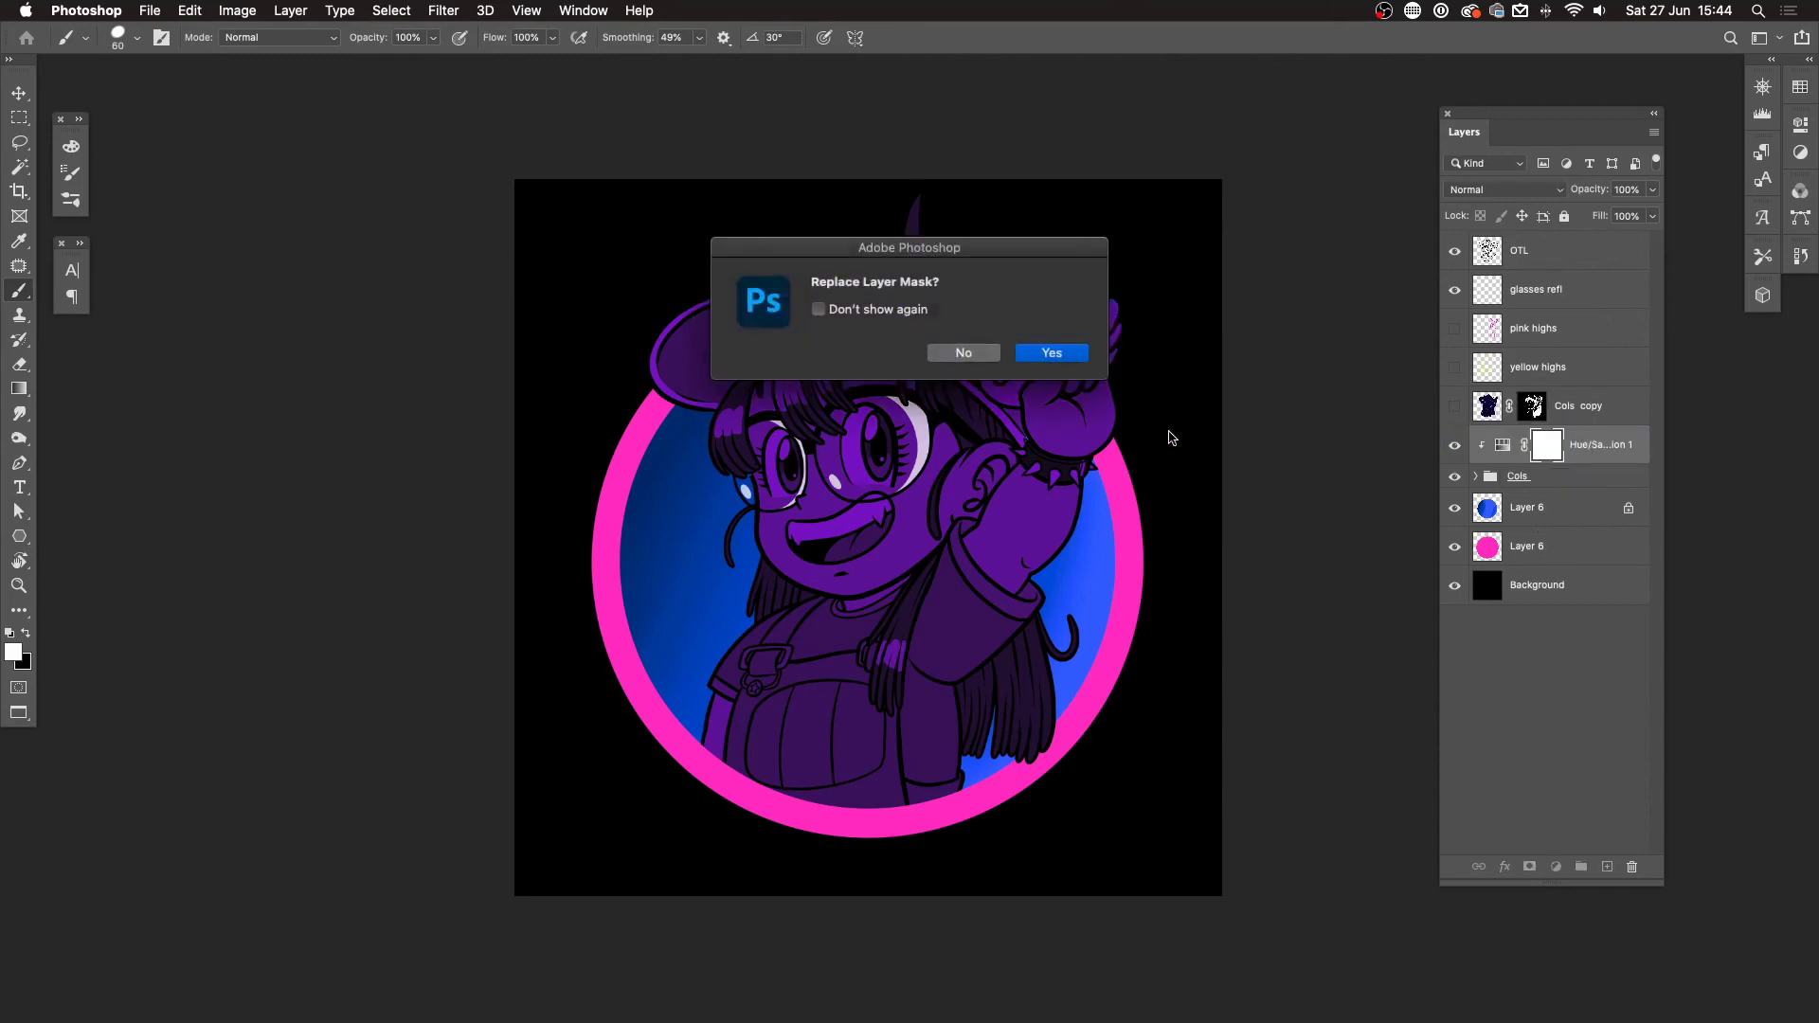
click(1050, 353)
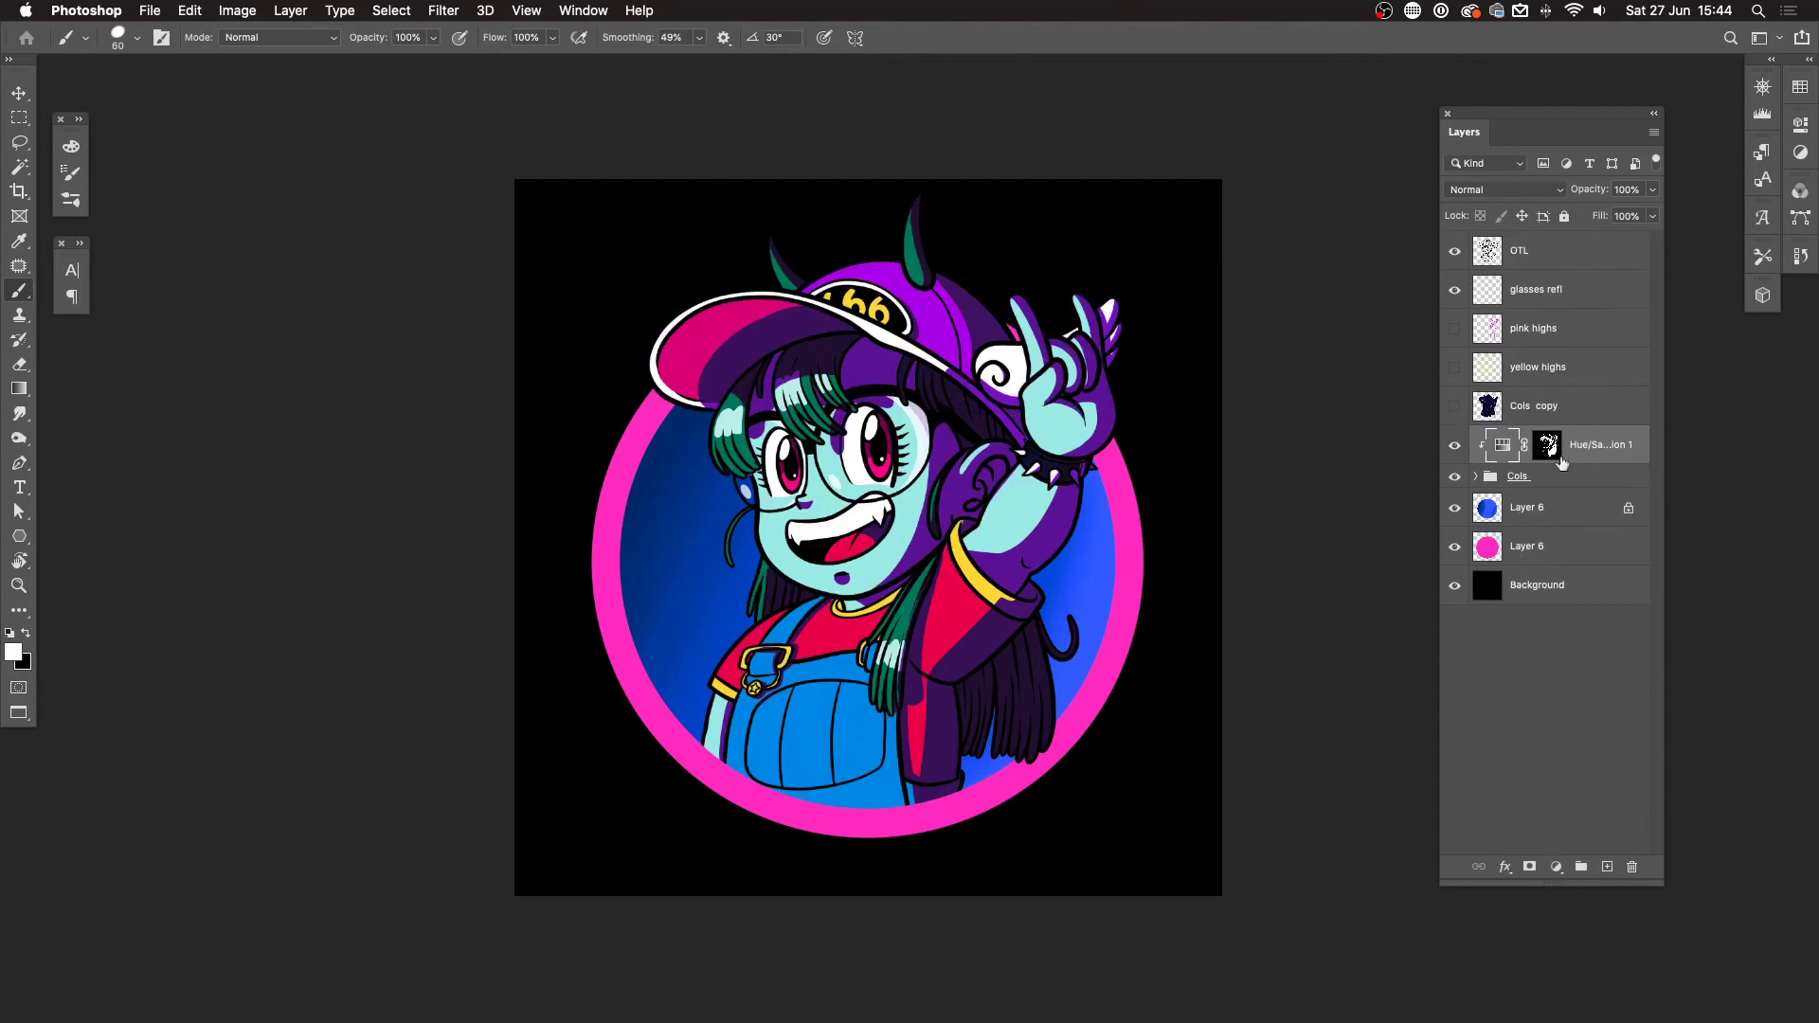
click(1454, 447)
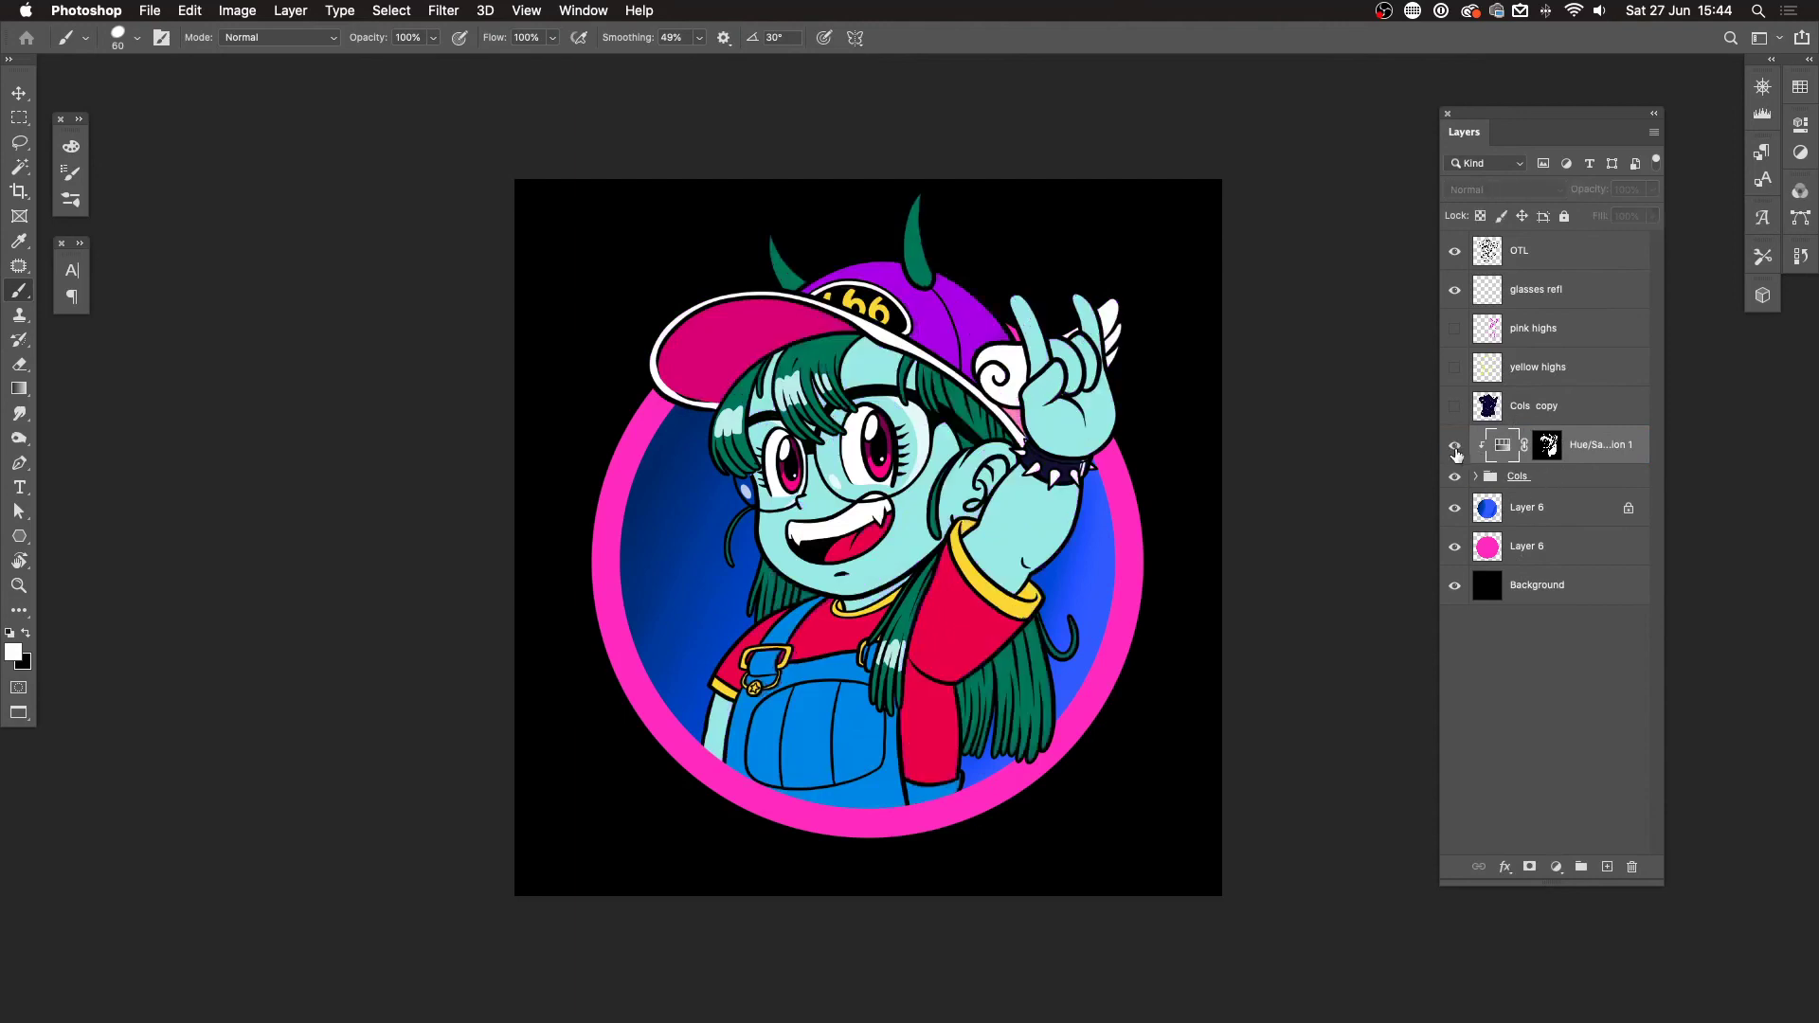
click(1454, 447)
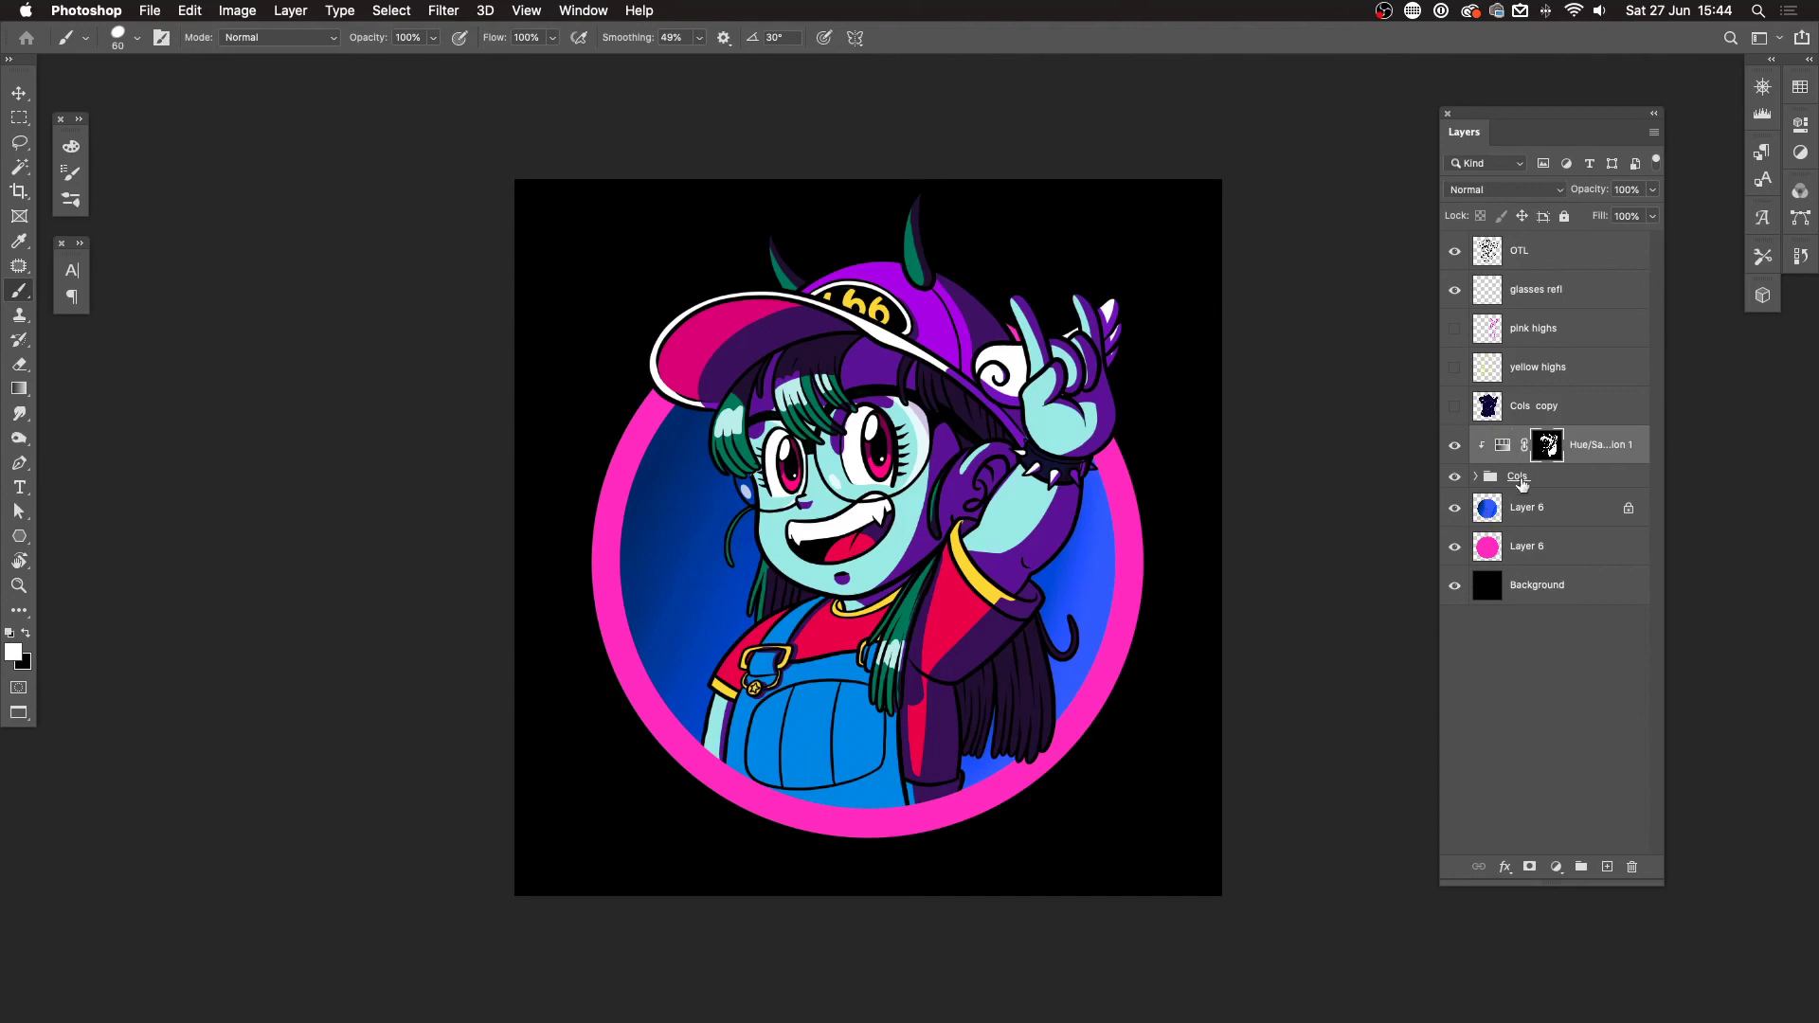
Step: Touch up the shadow edge on the raised arm in the Hue/Saturation mask, clearing near the elbow and repainting near the wrist
key(super+equal)
scroll(1308, 603, right, 3)
scroll(1308, 603, down, 1)
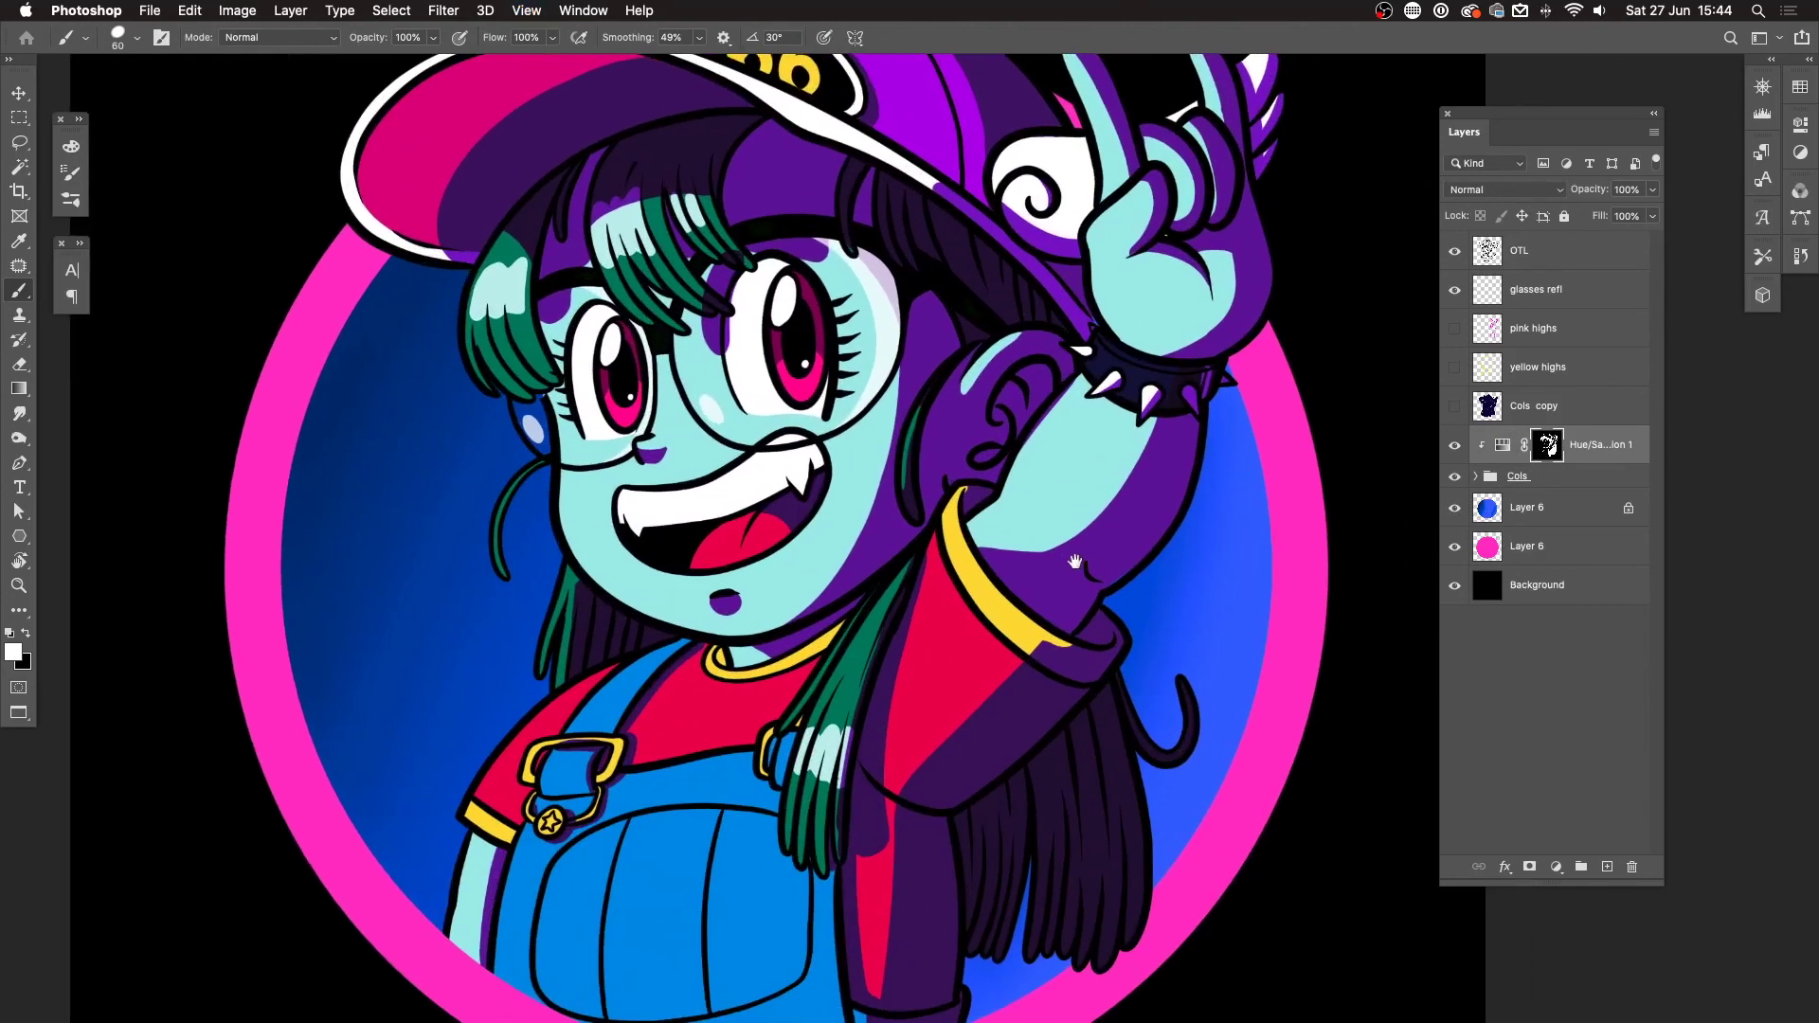
key(x)
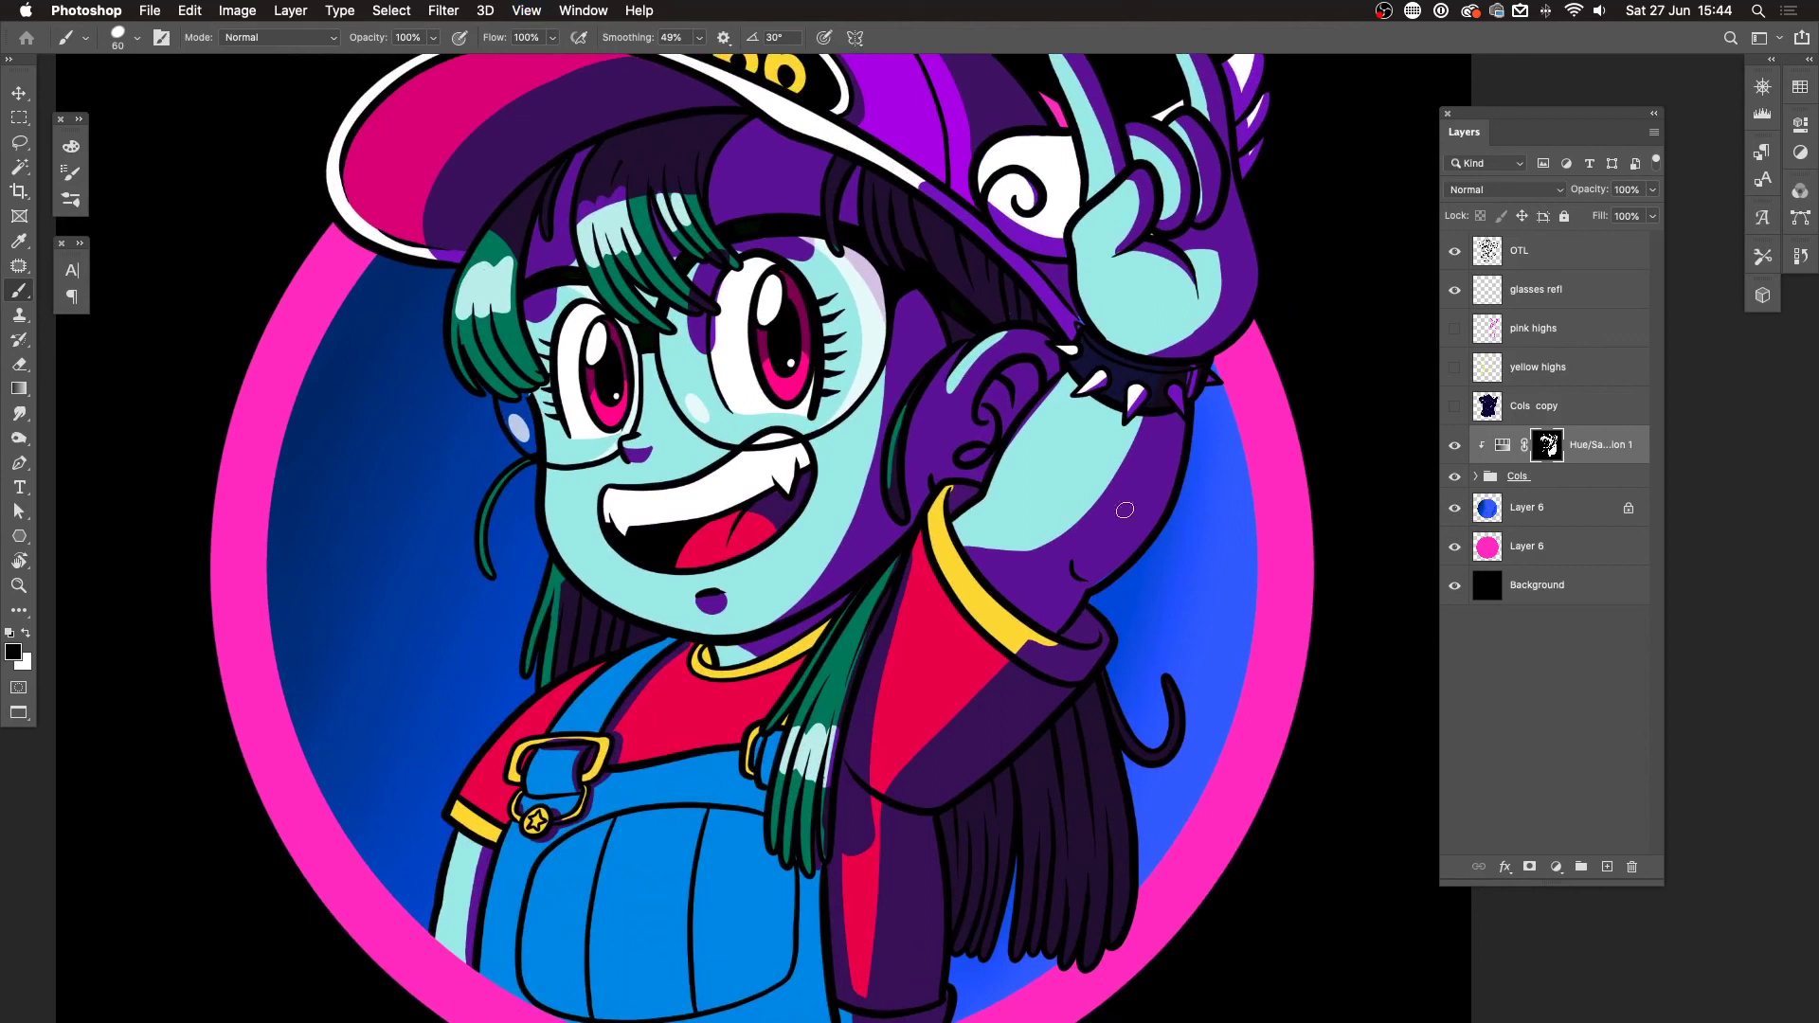
mouse_move(1092, 538)
mouse_down()
mouse_move(1055, 666)
mouse_move(1122, 496)
mouse_move(1075, 559)
mouse_up()
key(x)
mouse_move(1143, 457)
mouse_down()
mouse_move(1051, 560)
mouse_move(1151, 426)
mouse_up()
Step: Compare the artwork with the Cols group and its clipped adjustment hidden and shown
click(1454, 478)
click(1454, 478)
click(1454, 479)
click(1454, 478)
key(v)
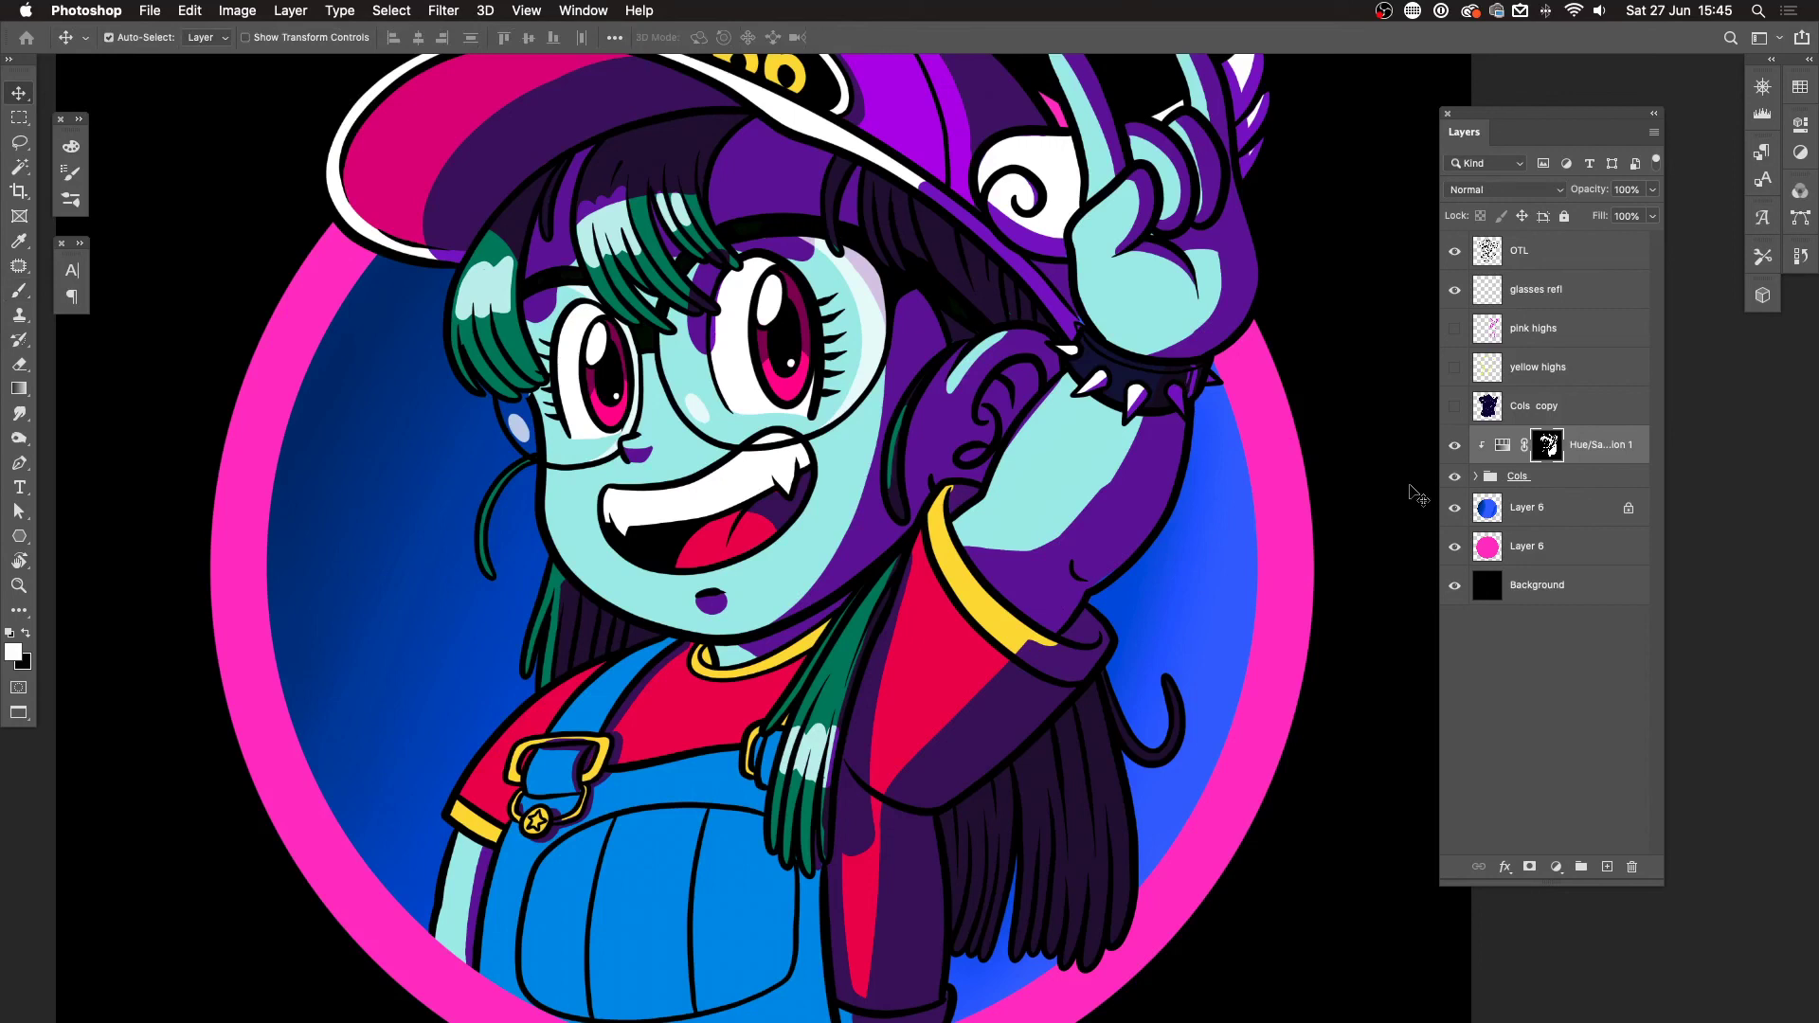
Step: Compare the purple Hue/Saturation shading with the Cols copy layer over the full artwork, leaving only the adjustment shading visible
key(super+0)
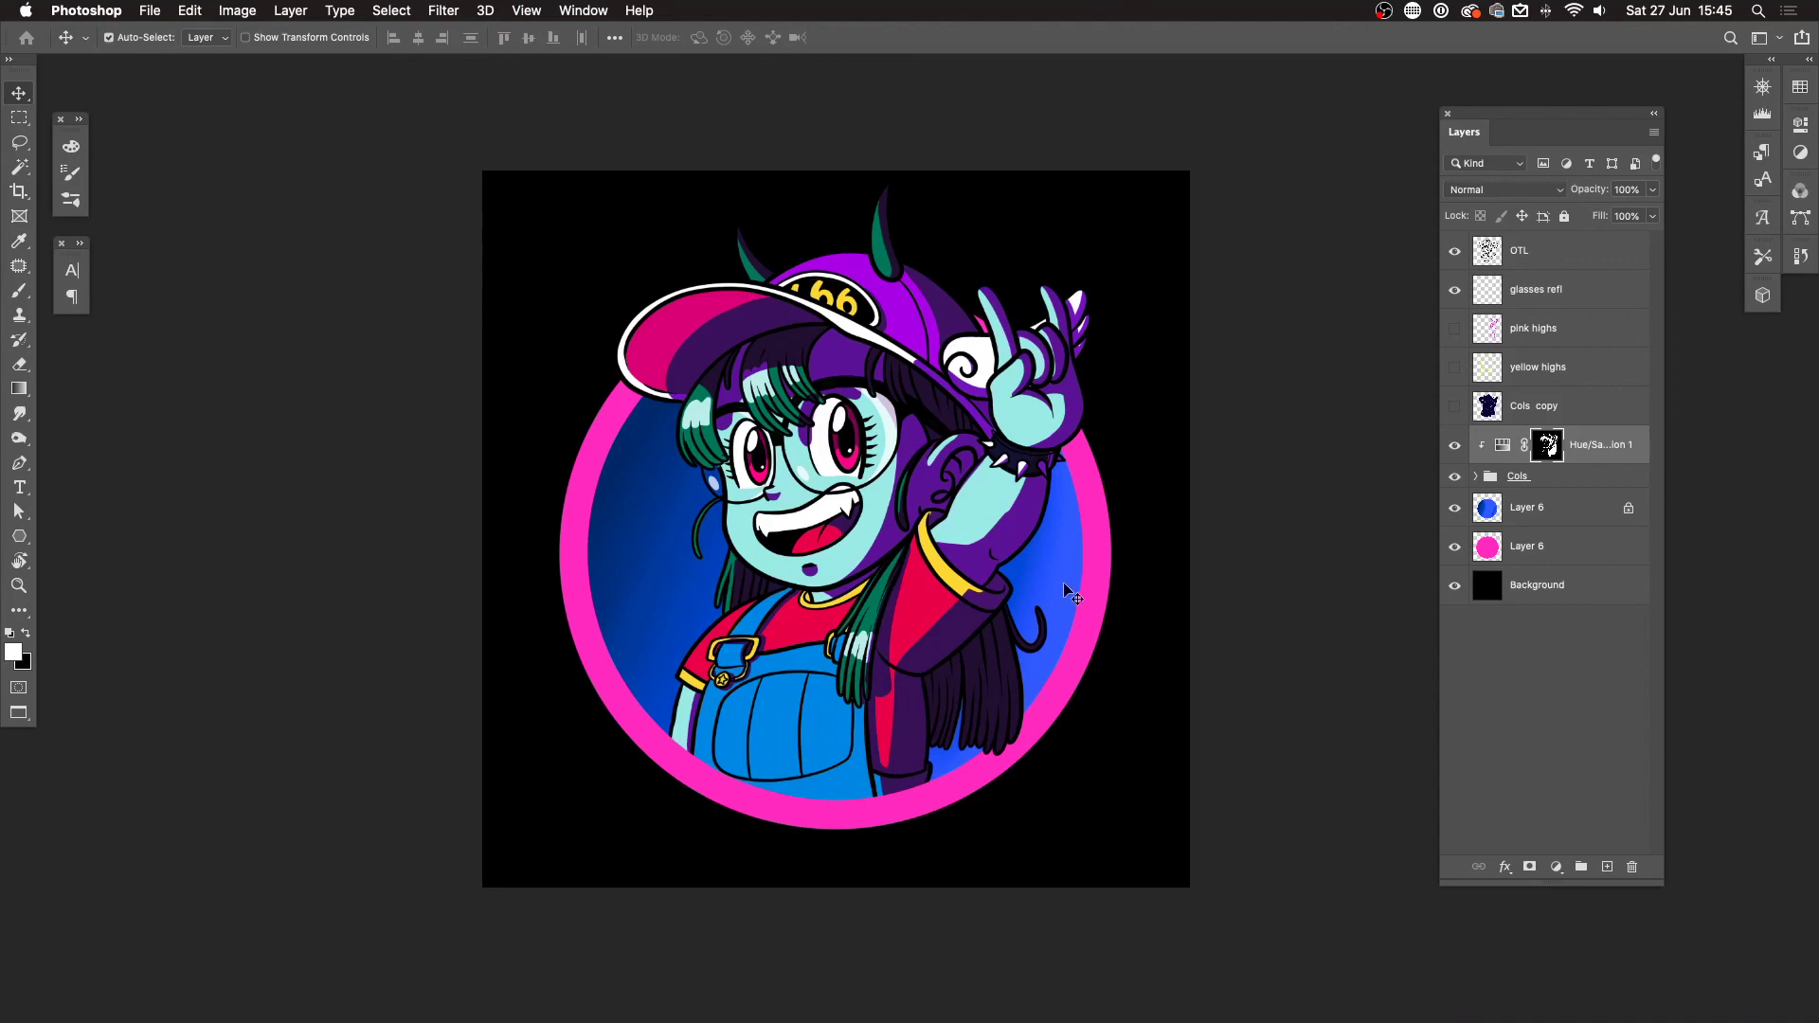
click(1454, 446)
click(1454, 407)
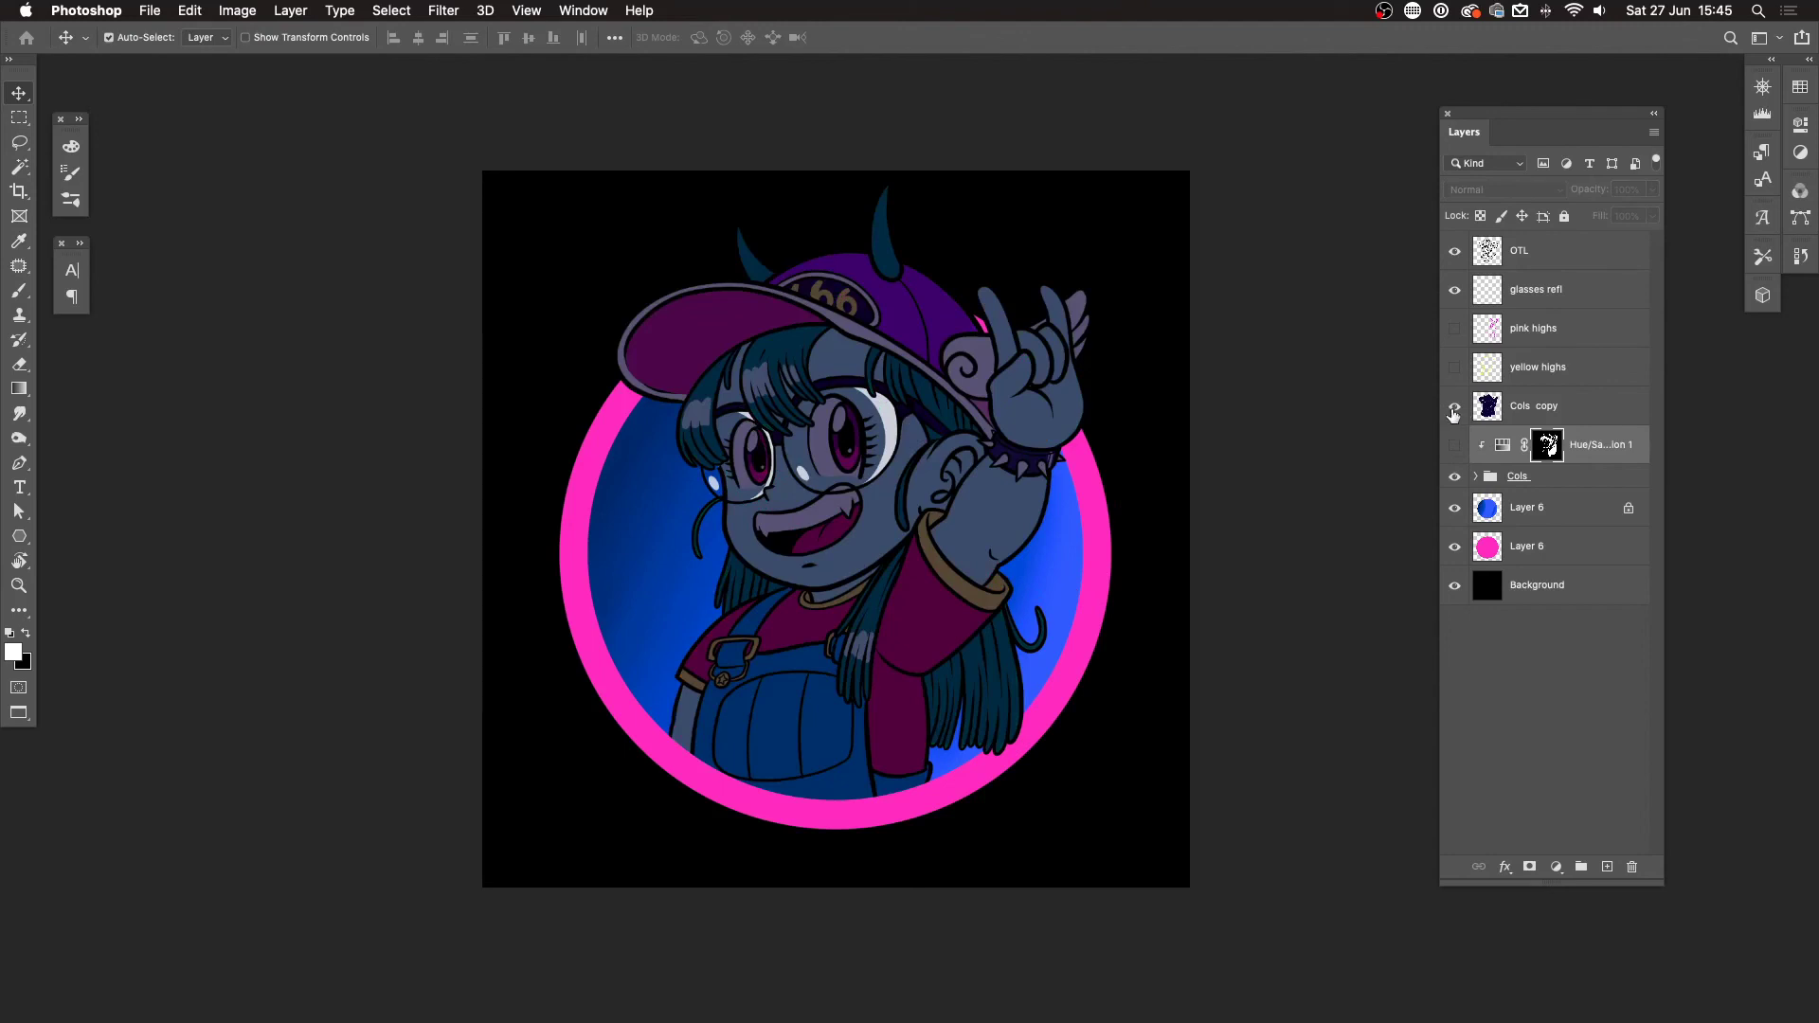
click(1454, 408)
click(1454, 446)
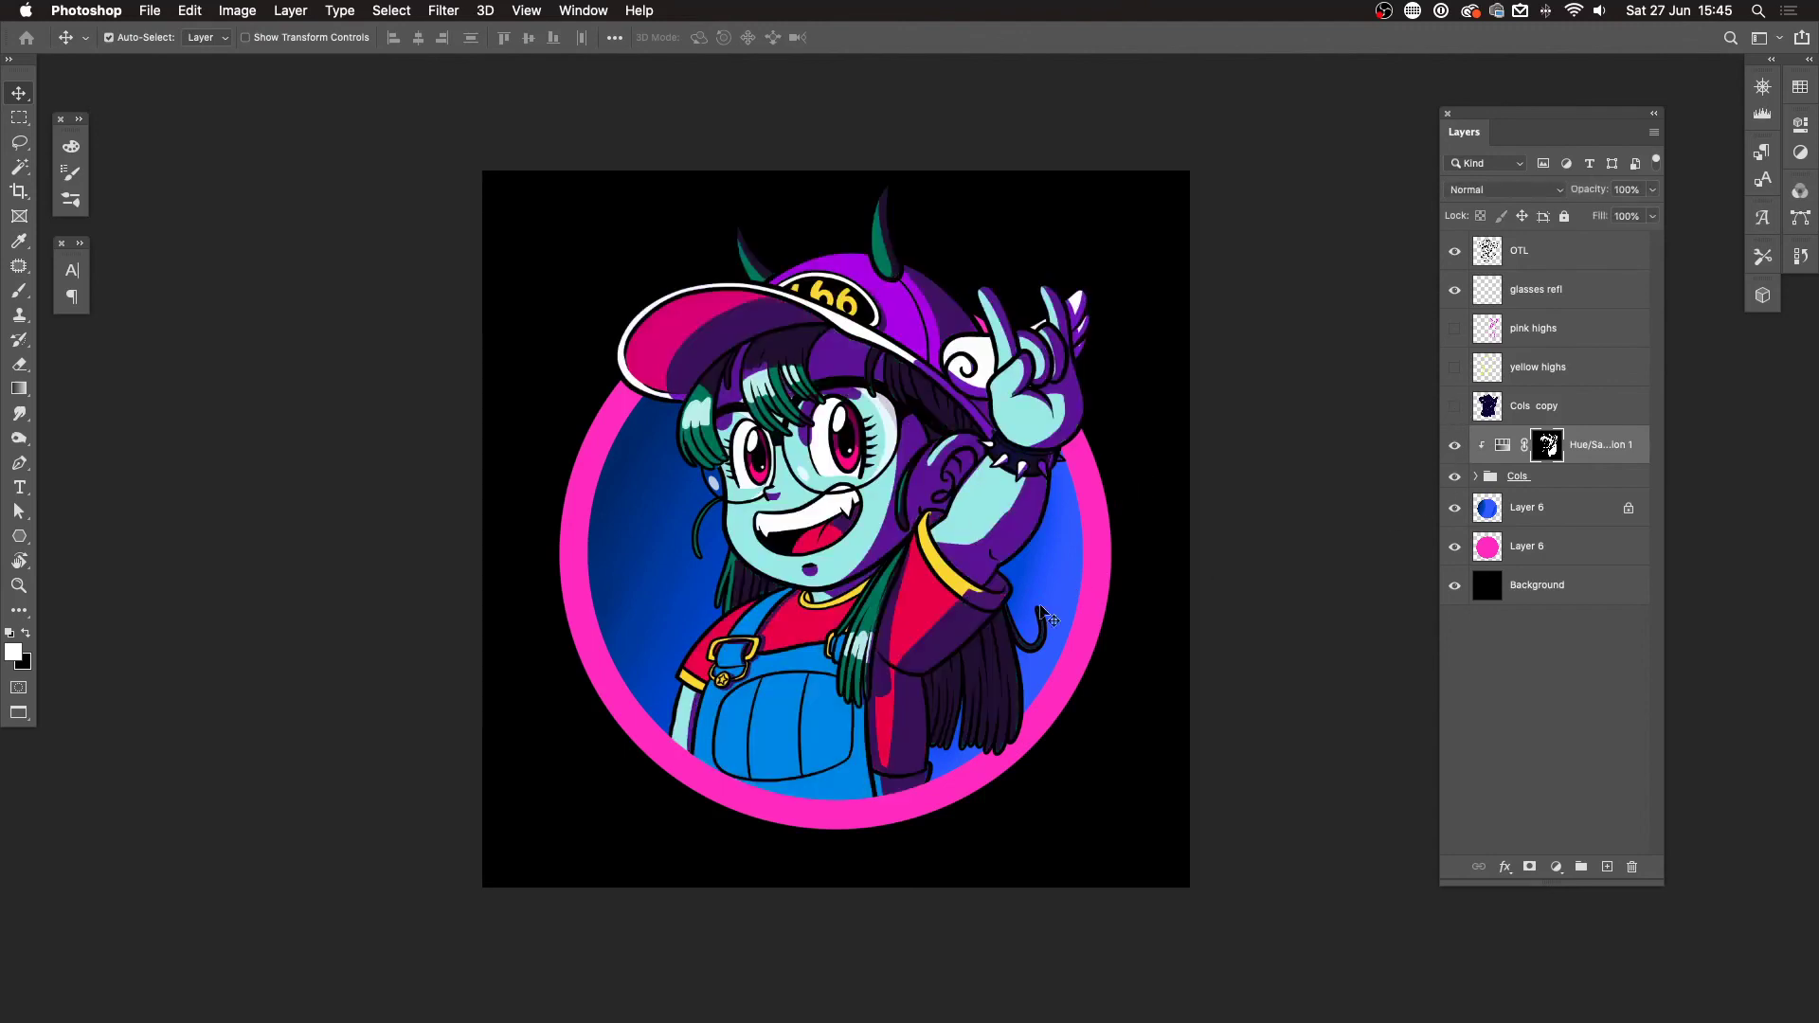